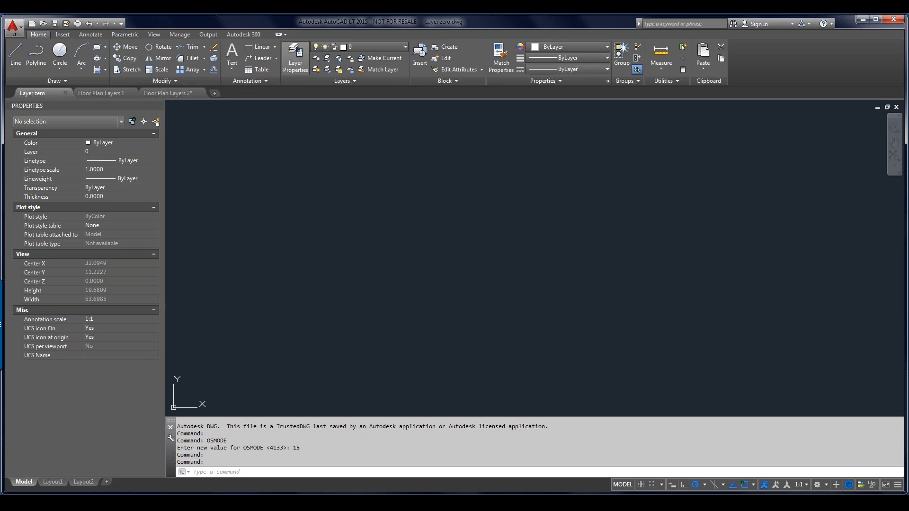
Step: Open the Layer Properties Manager and check the current drawing's list of available layers
{"action": "left_click", "coordinate": [295, 58]}
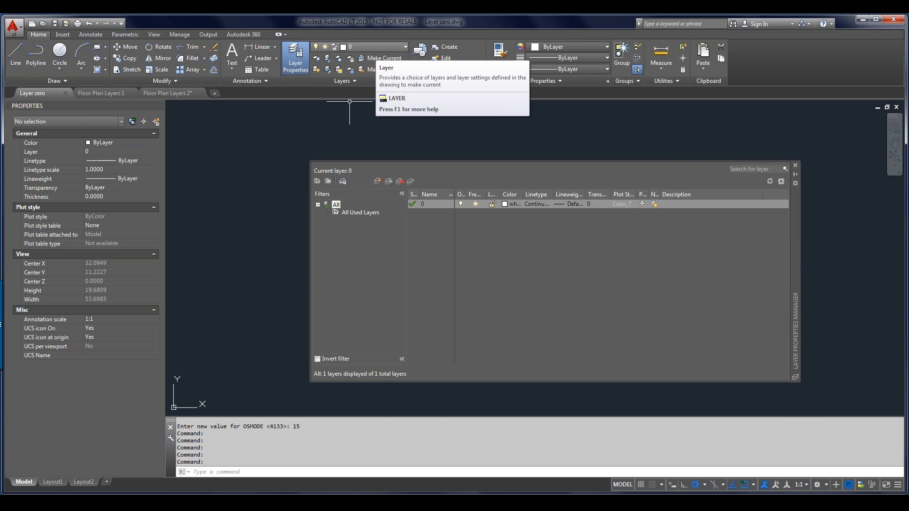
{"action": "left_click", "coordinate": [374, 47]}
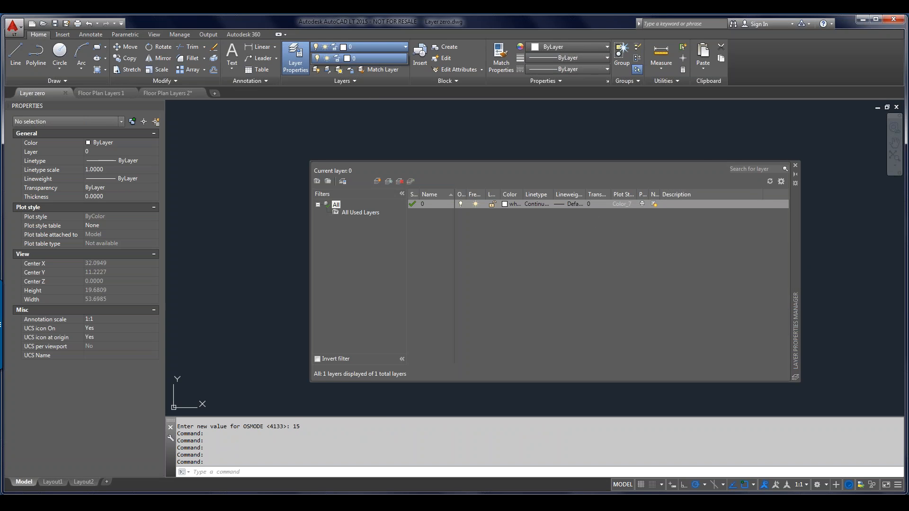
{"action": "key", "text": "Escape"}
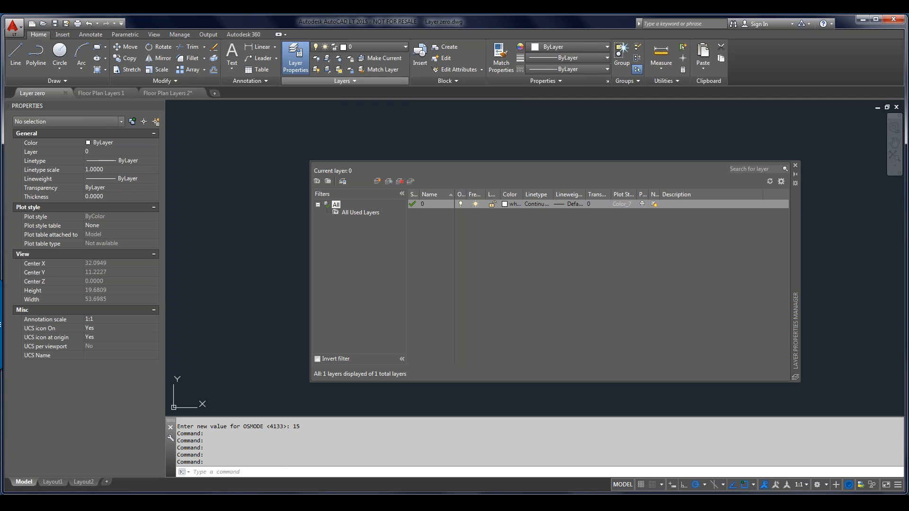
{"action": "left_click", "coordinate": [342, 81]}
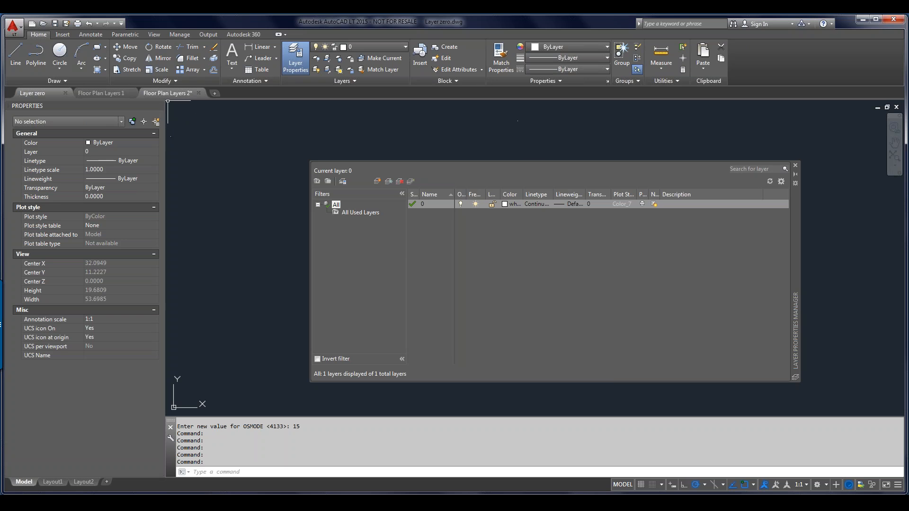
Step: Switch to the Floor Plan Layers 2 drawing and look through its complete layer list
{"action": "mouse_move", "coordinate": [170, 93]}
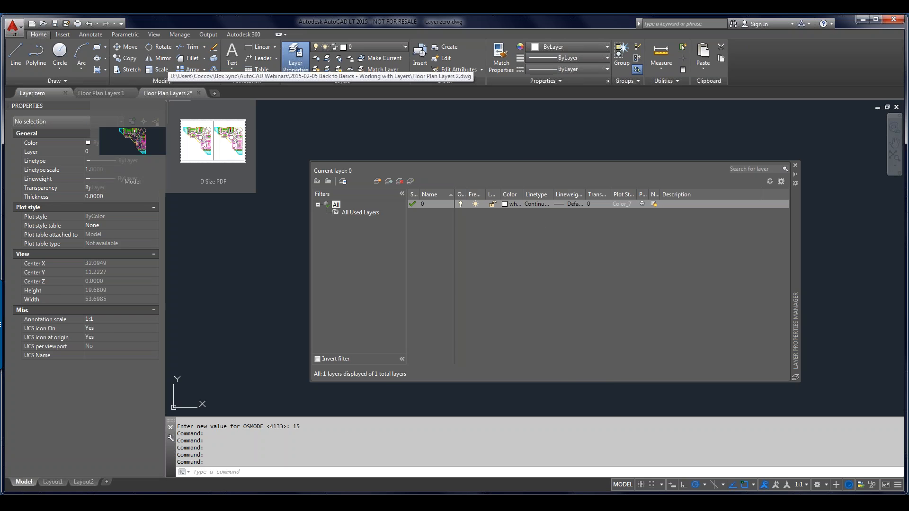
{"action": "left_click", "coordinate": [168, 93]}
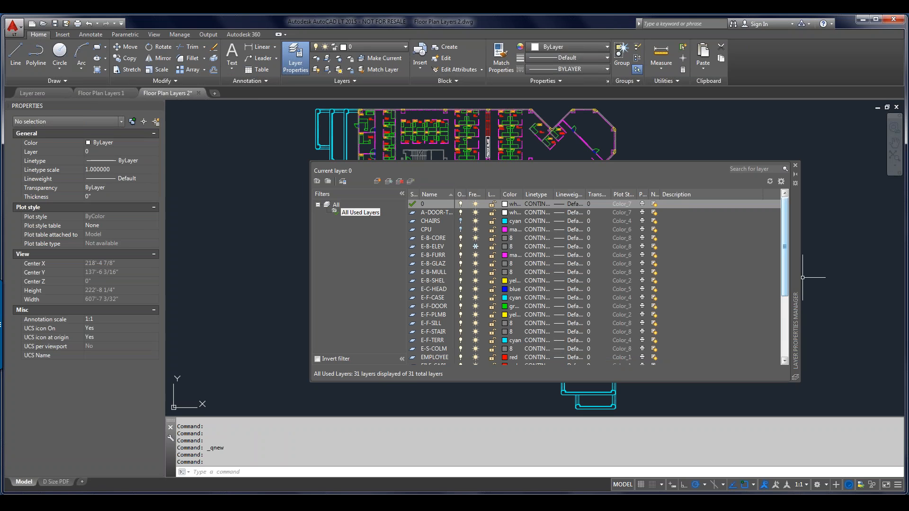
{"action": "scroll", "coordinate": [544, 280], "scroll_direction": "down", "scroll_amount": 5}
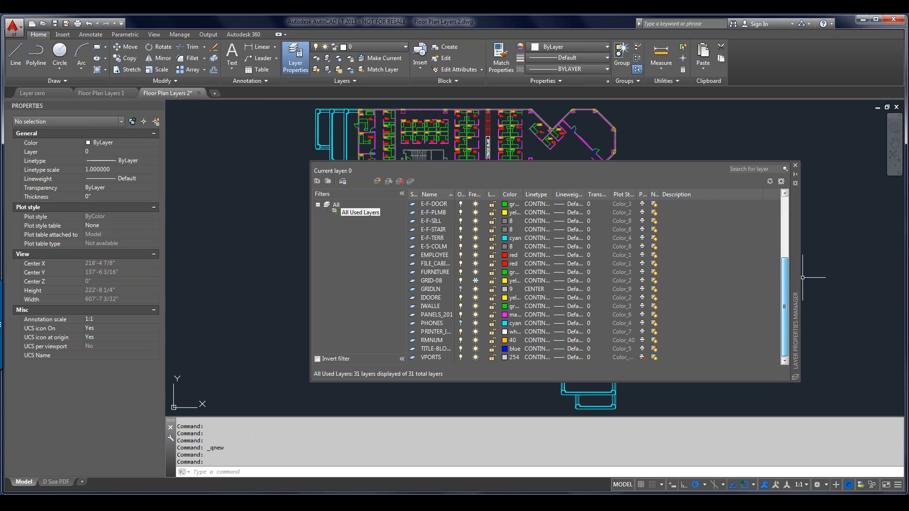
{"action": "scroll", "coordinate": [757, 279], "scroll_direction": "up", "scroll_amount": 5}
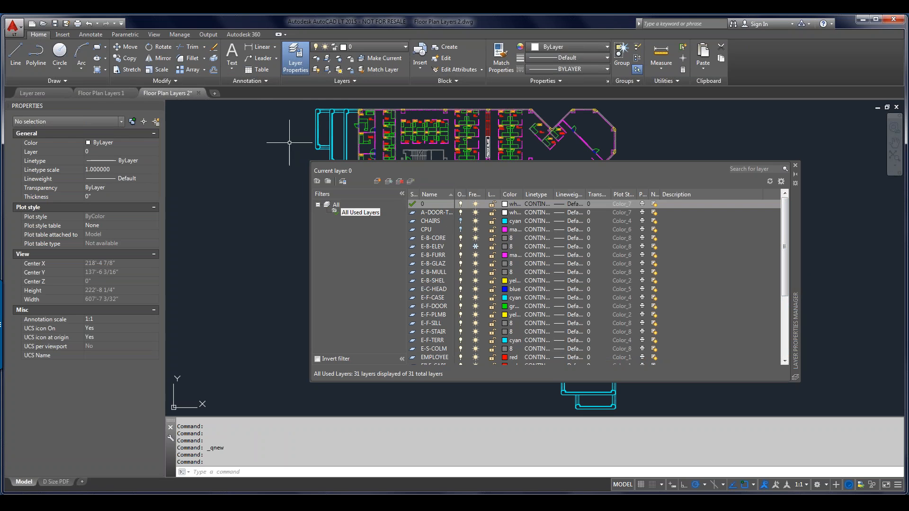
Step: Switch to the Floor Plan Layers 1 drawing and set the Layer Properties Manager to auto-hide
{"action": "mouse_move", "coordinate": [35, 92]}
{"action": "left_click", "coordinate": [42, 140]}
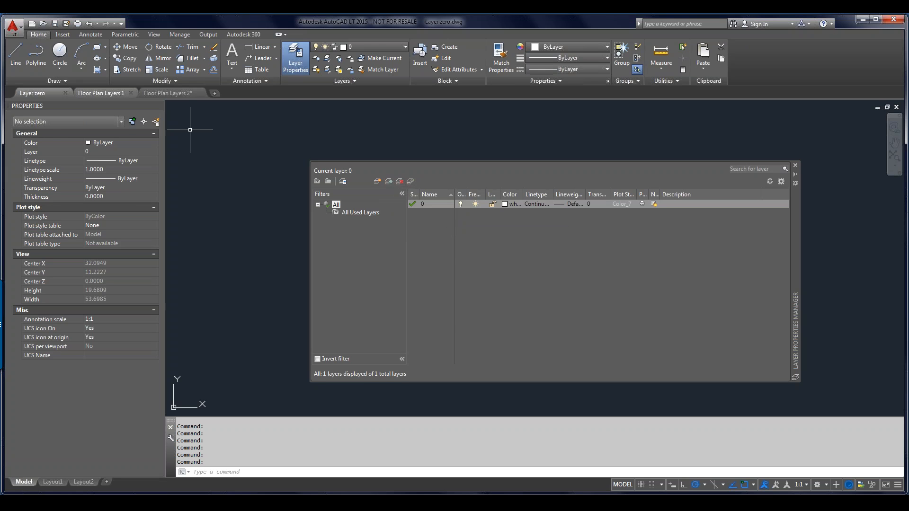
{"action": "left_click", "coordinate": [101, 93]}
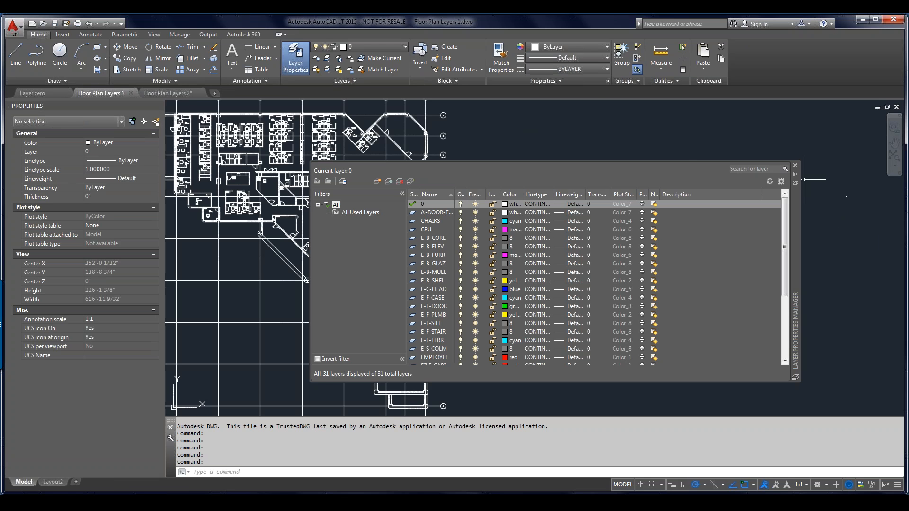
{"action": "right_click", "coordinate": [796, 208]}
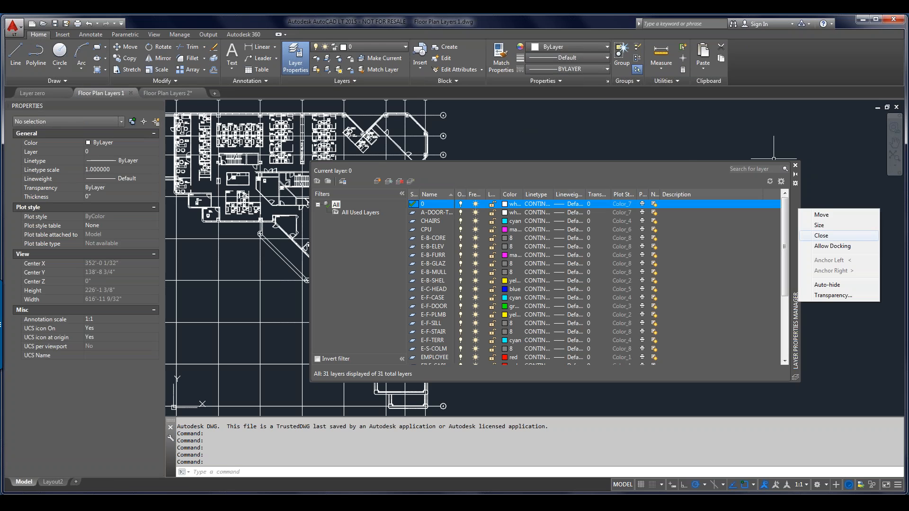
{"action": "left_click", "coordinate": [827, 284]}
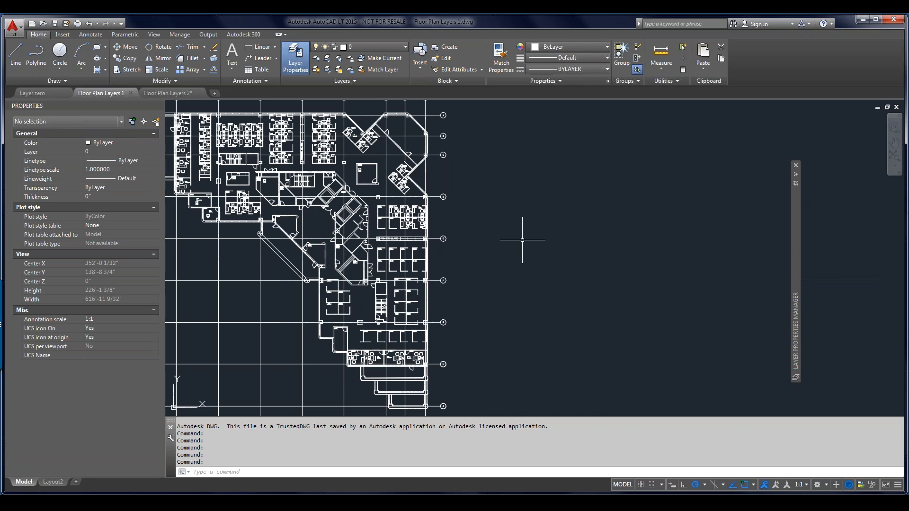
Step: Select the floor plan objects with a crossing window to check their layer, clear the selection, and examine the workstations up close
{"action": "middle_click_drag", "start_coordinate": [384, 218], "coordinate": [447, 224]}
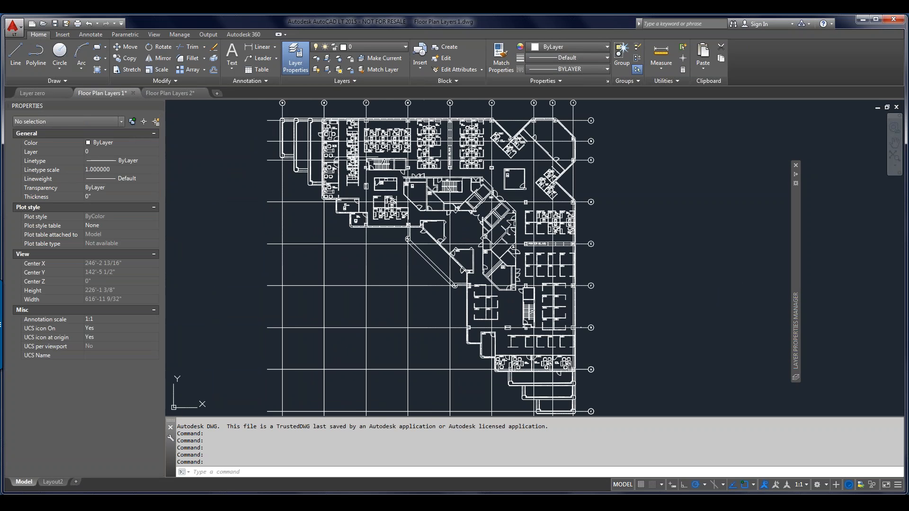
{"action": "left_click", "coordinate": [623, 114]}
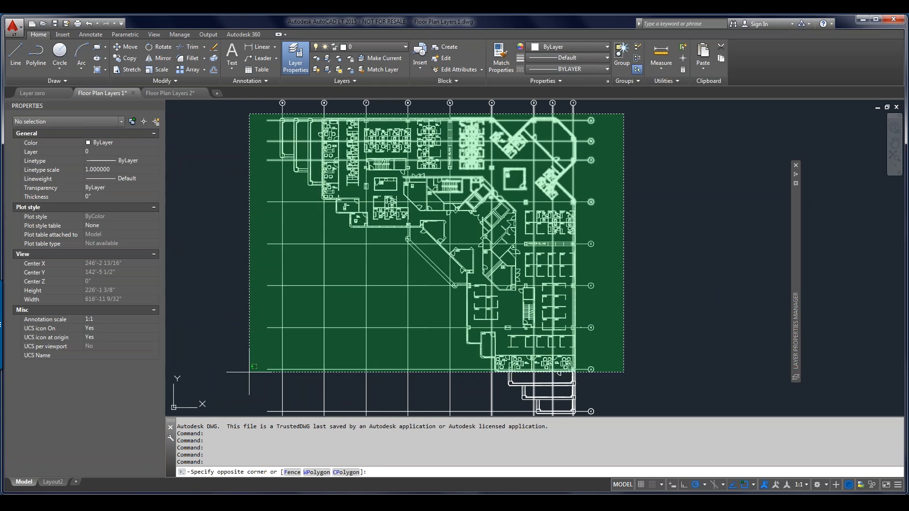
{"action": "left_click", "coordinate": [256, 391]}
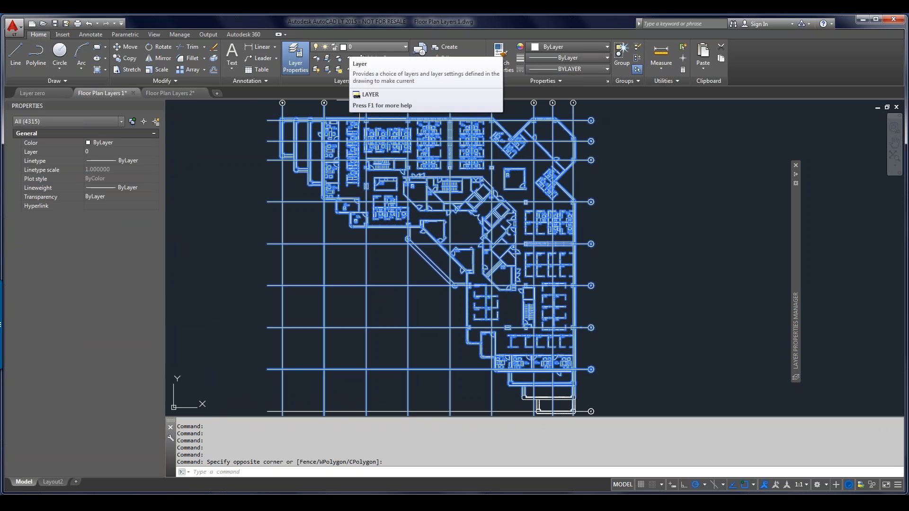
{"action": "key", "text": "Escape"}
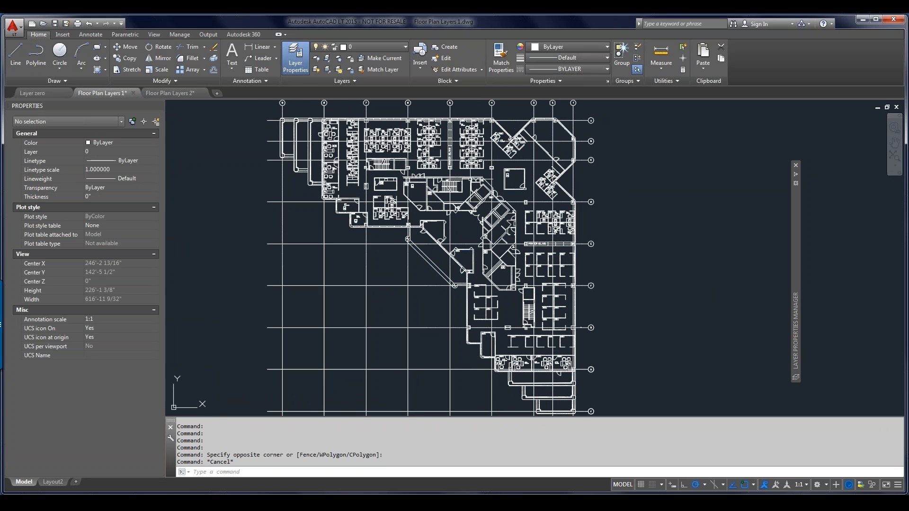
{"action": "scroll", "coordinate": [462, 144], "scroll_direction": "up", "scroll_amount": 5}
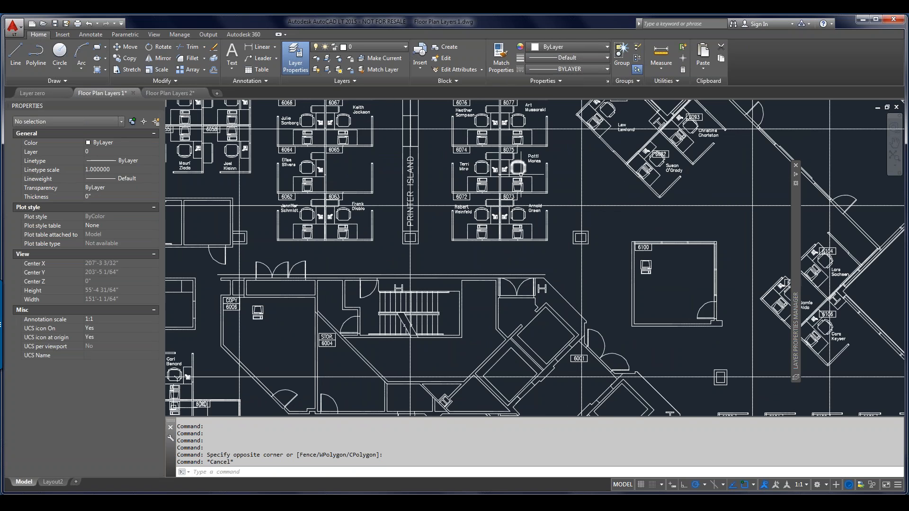
{"action": "mouse_move", "coordinate": [521, 173]}
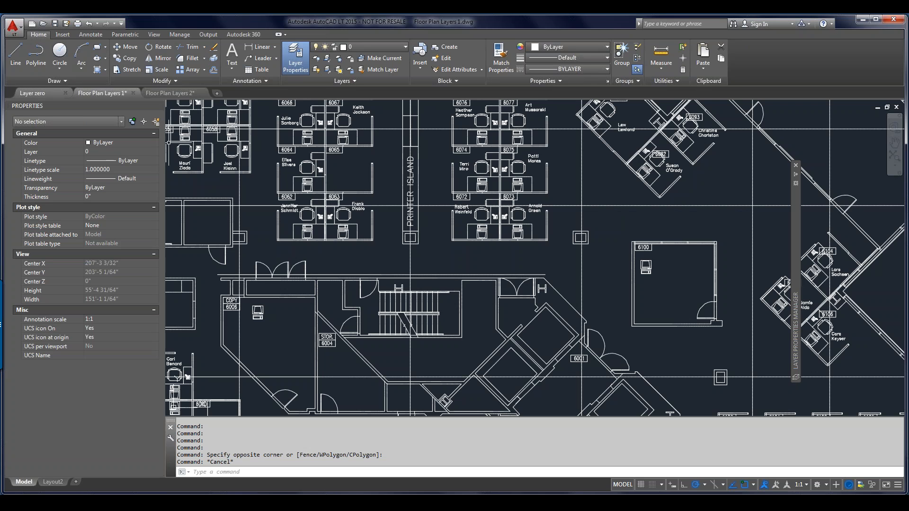
Step: Return to the Layer zero drawing and turn off auto-hide for the Layer Properties Manager
{"action": "left_click", "coordinate": [32, 93]}
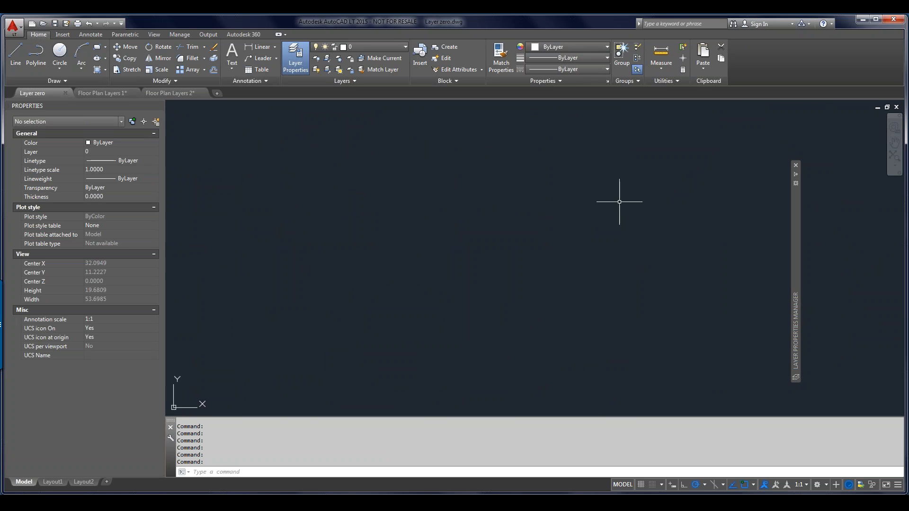
{"action": "mouse_move", "coordinate": [795, 208]}
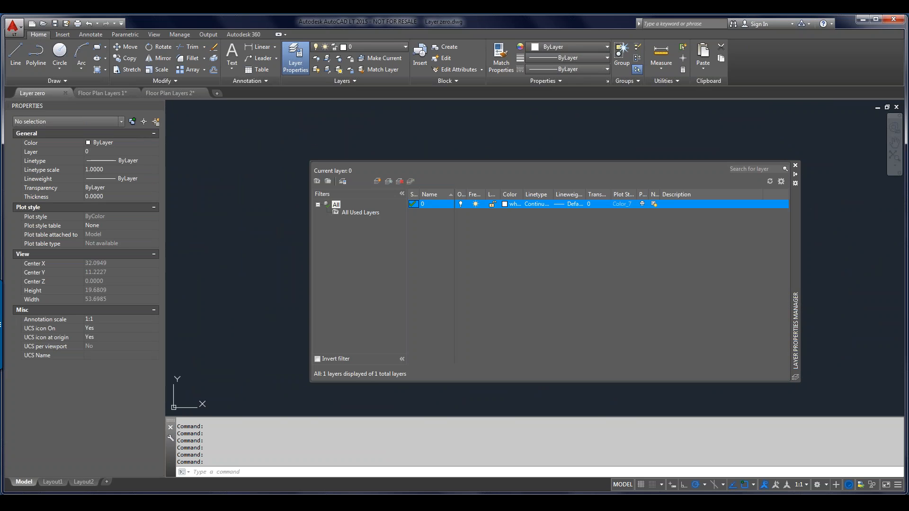
{"action": "right_click", "coordinate": [795, 217]}
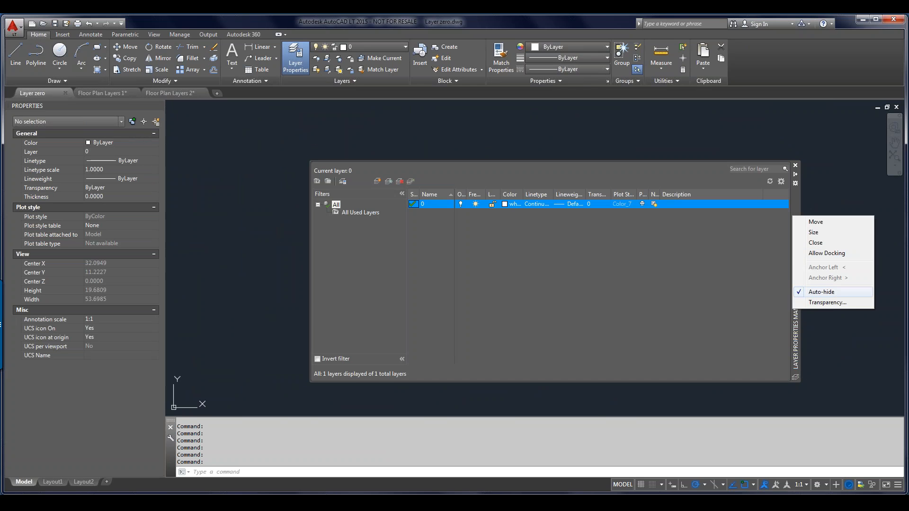
{"action": "left_click", "coordinate": [821, 292]}
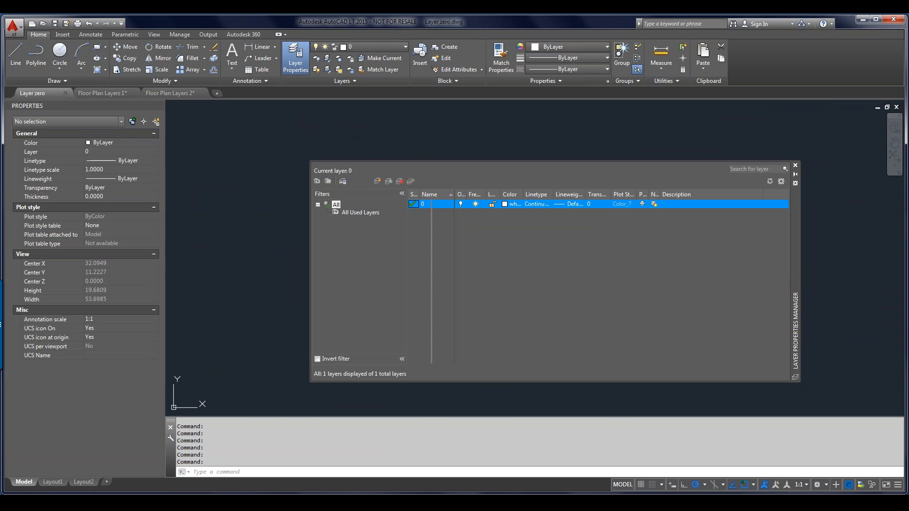
Step: Widen the Status column of the layer list and create a new layer named Exterior
{"action": "mouse_move", "coordinate": [418, 194]}
{"action": "left_mouse_down"}
{"action": "mouse_move", "coordinate": [436, 194]}
{"action": "mouse_move", "coordinate": [426, 194]}
{"action": "left_mouse_up"}
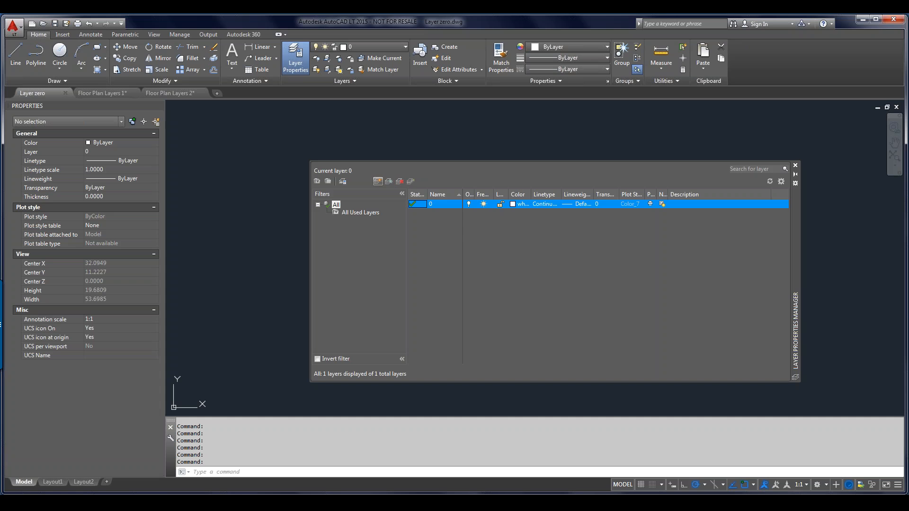
{"action": "left_click", "coordinate": [377, 181]}
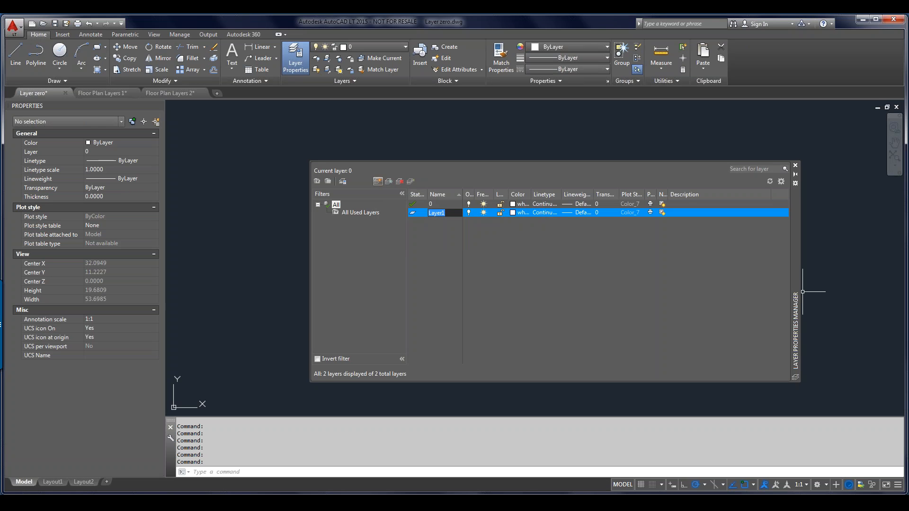
{"action": "type", "text": "Exterior"}
{"action": "key", "text": "Return"}
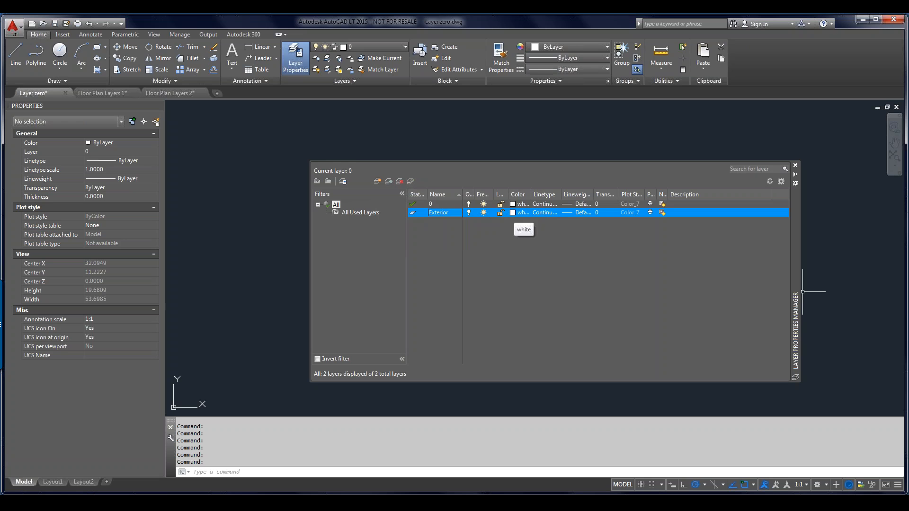
Step: Set the Exterior layer's color to red
{"action": "left_click", "coordinate": [521, 213]}
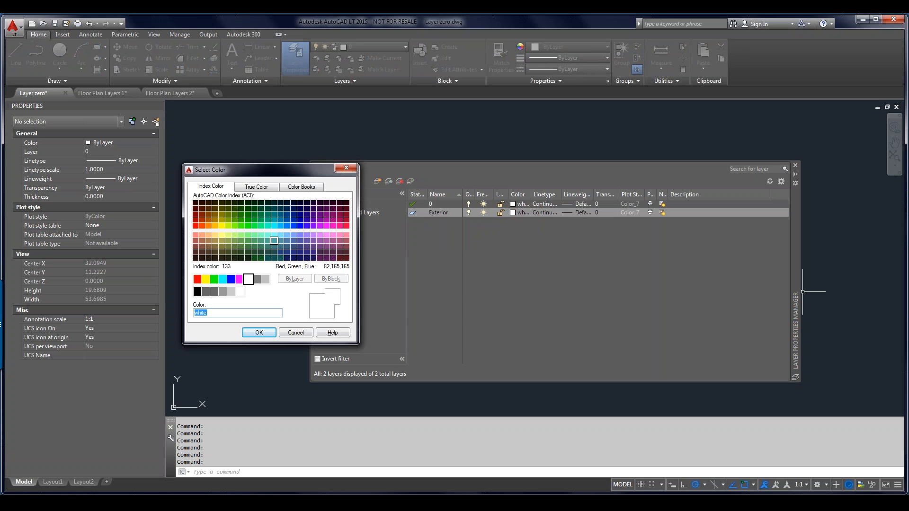
{"action": "left_click", "coordinate": [197, 278]}
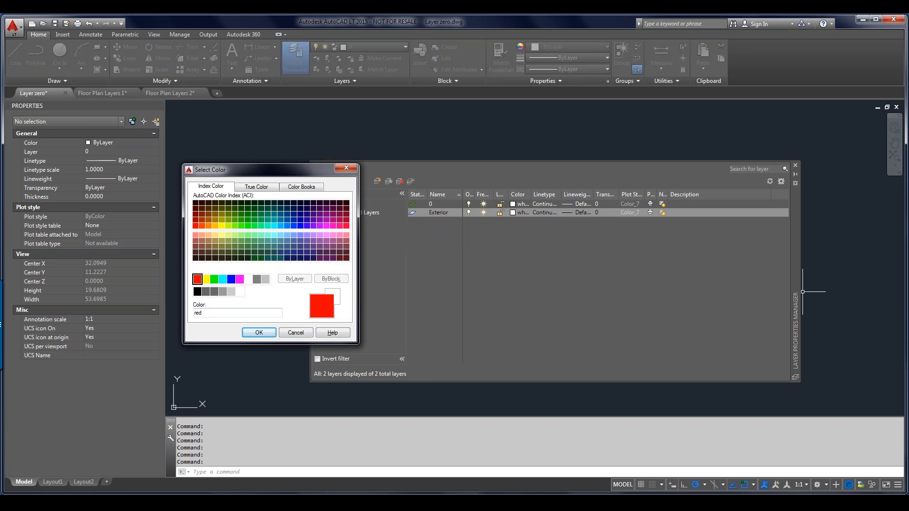
{"action": "left_click", "coordinate": [256, 332]}
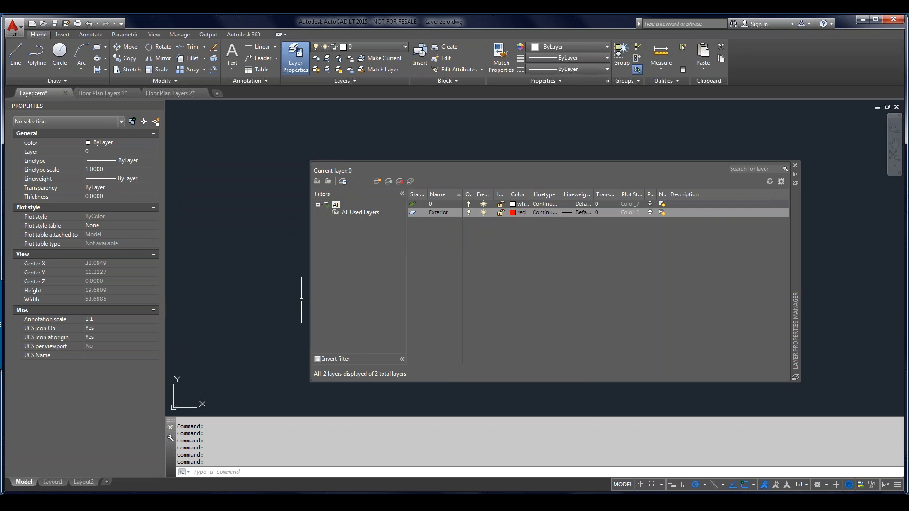
Step: Create another new layer named Interior, based on the Exterior layer
{"action": "right_click", "coordinate": [451, 212]}
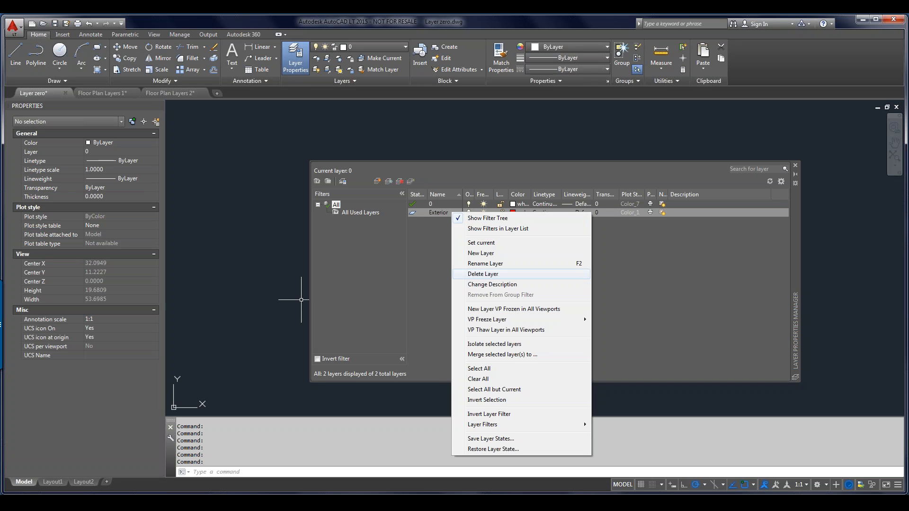
{"action": "left_click", "coordinate": [455, 254]}
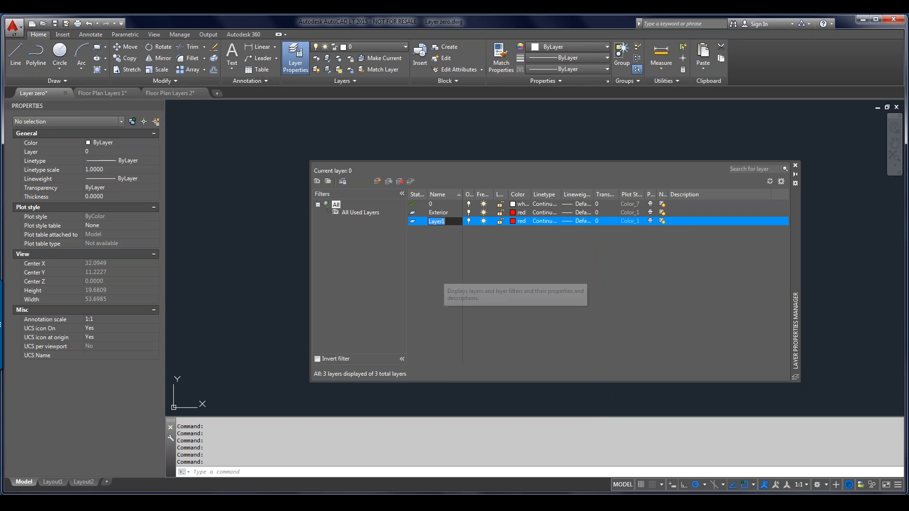
{"action": "type", "text": "Interi"}
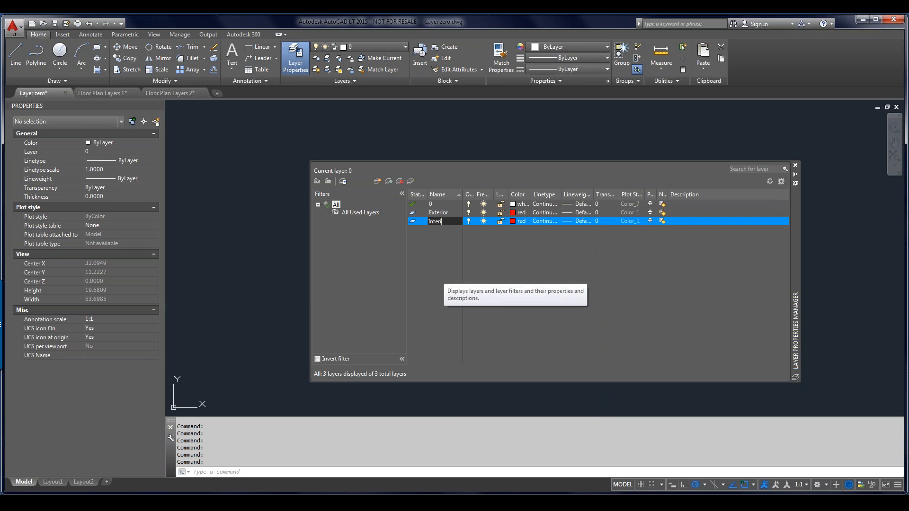
{"action": "type", "text": "or"}
{"action": "key", "text": "Return"}
Step: Set the Interior layer's color to cyan
{"action": "left_click", "coordinate": [512, 221]}
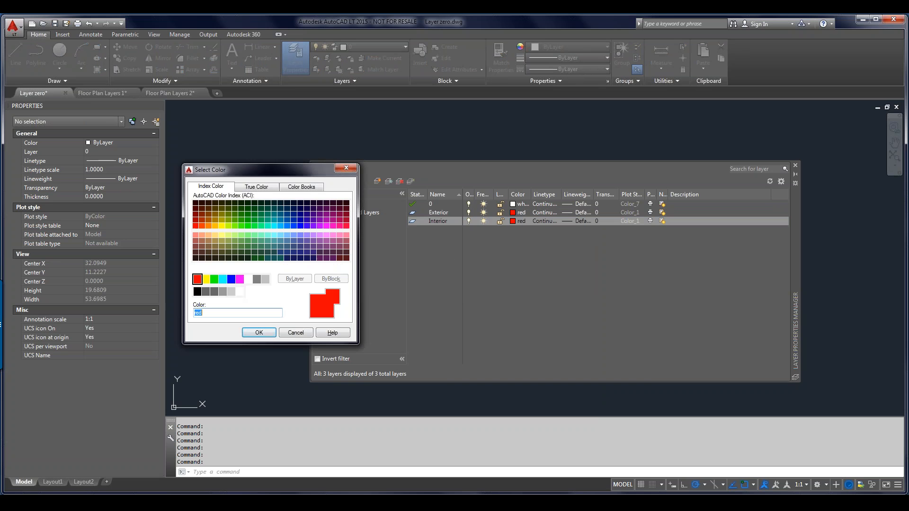
{"action": "left_click", "coordinate": [222, 279]}
{"action": "left_click", "coordinate": [259, 332]}
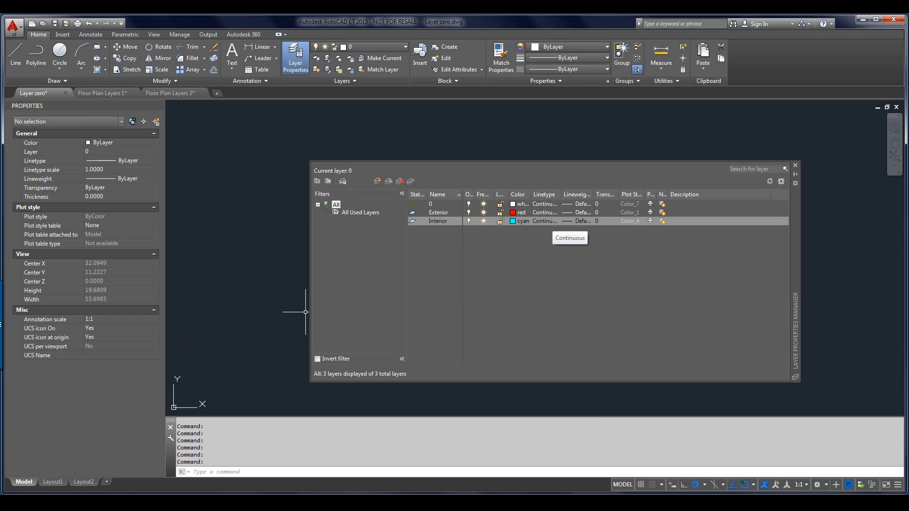
Step: Load the CENTER and HIDDEN linetypes from acadlt.lin and assign HIDDEN to the Interior layer
{"action": "left_click", "coordinate": [544, 221]}
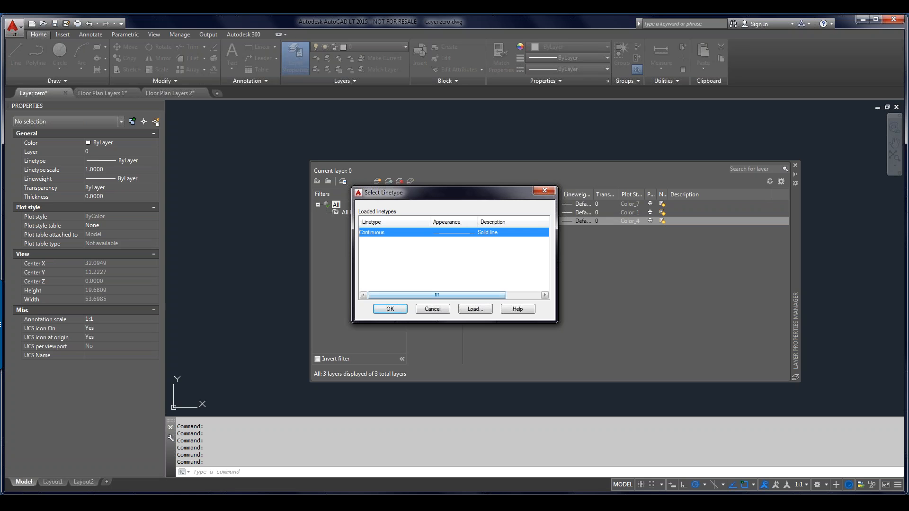
{"action": "left_click", "coordinate": [474, 309]}
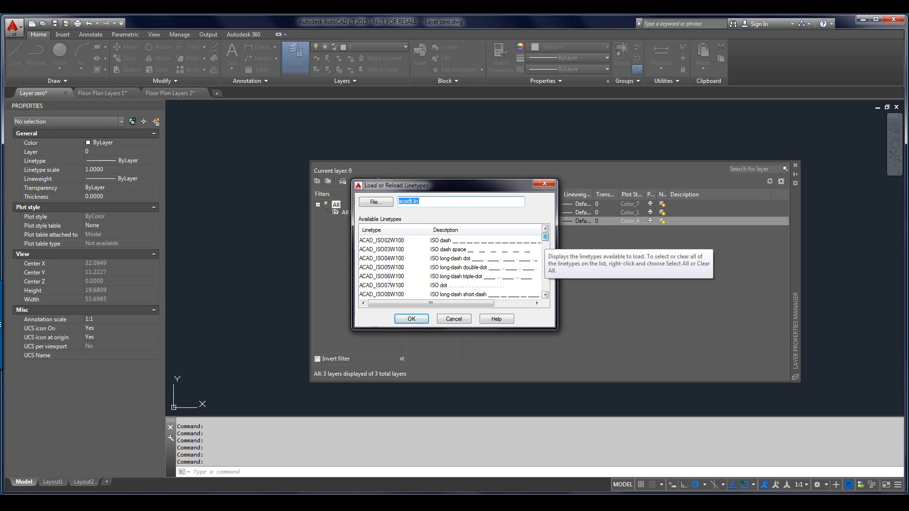
{"action": "scroll", "coordinate": [545, 237], "scroll_direction": "down", "scroll_amount": 4}
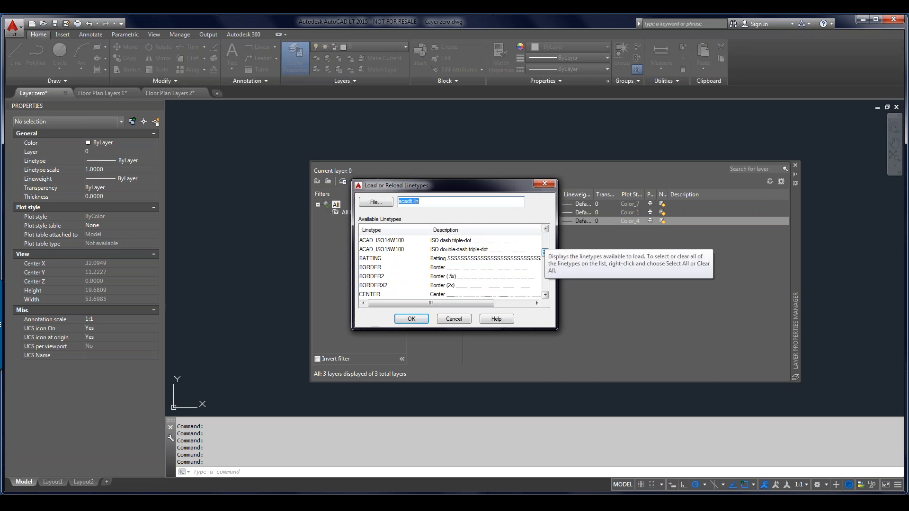
{"action": "scroll", "coordinate": [544, 252], "scroll_direction": "down", "scroll_amount": 1}
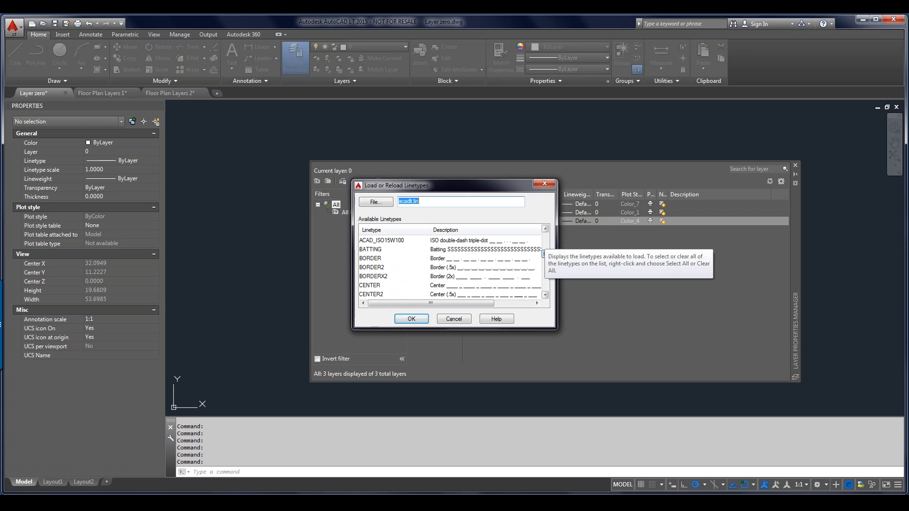
{"action": "scroll", "coordinate": [543, 254], "scroll_direction": "down", "scroll_amount": 1}
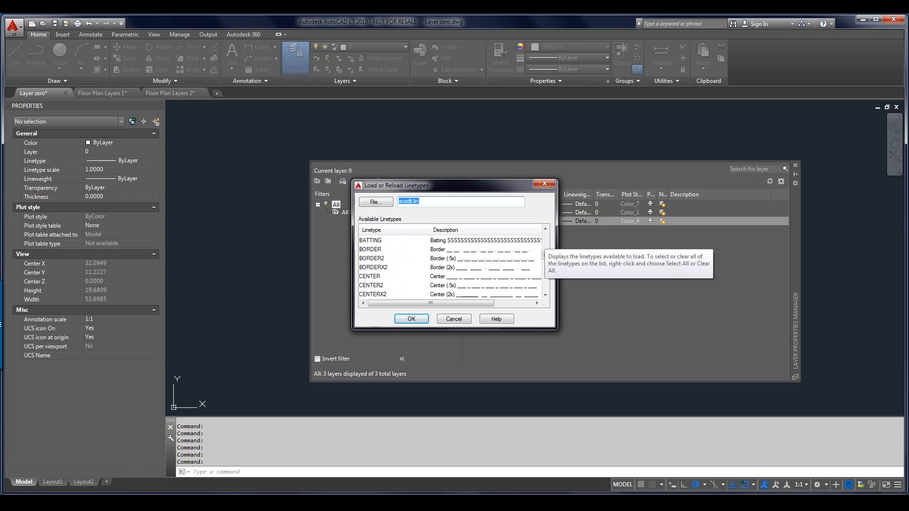
{"action": "left_click", "coordinate": [369, 276]}
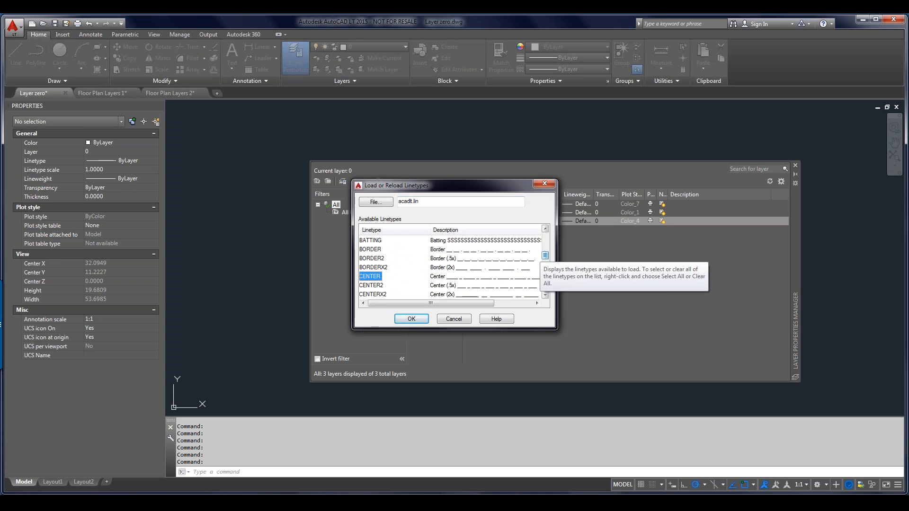
{"action": "scroll", "coordinate": [545, 260], "scroll_direction": "down", "scroll_amount": 5}
{"action": "scroll", "coordinate": [544, 260], "scroll_direction": "down", "scroll_amount": 10}
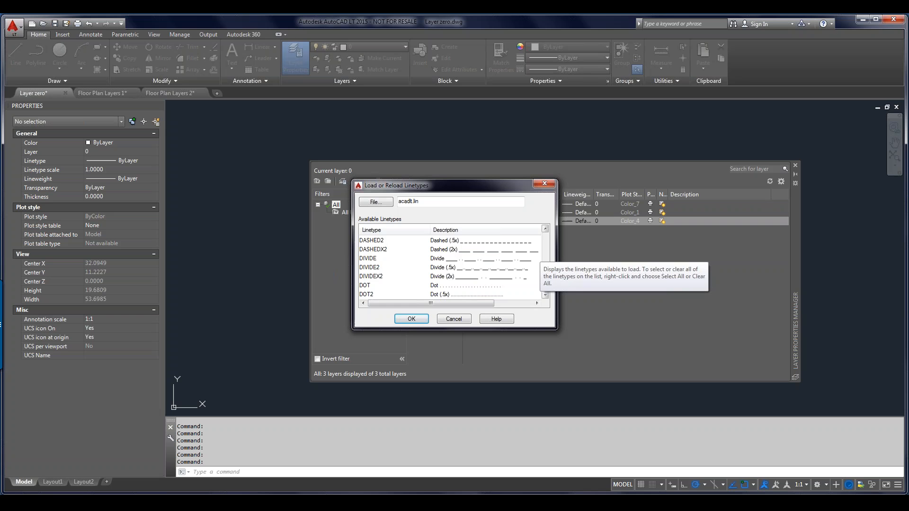
{"action": "scroll", "coordinate": [544, 260], "scroll_direction": "down", "scroll_amount": 5}
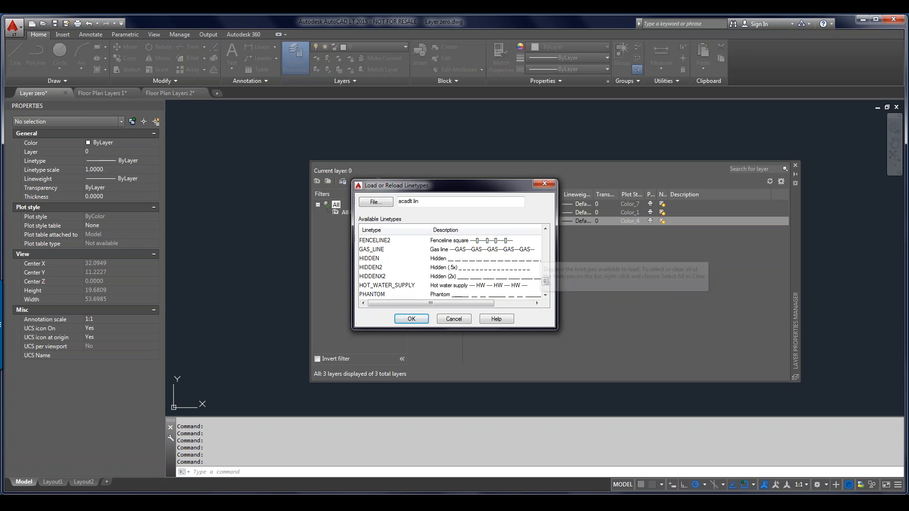
{"action": "left_click", "coordinate": [369, 258]}
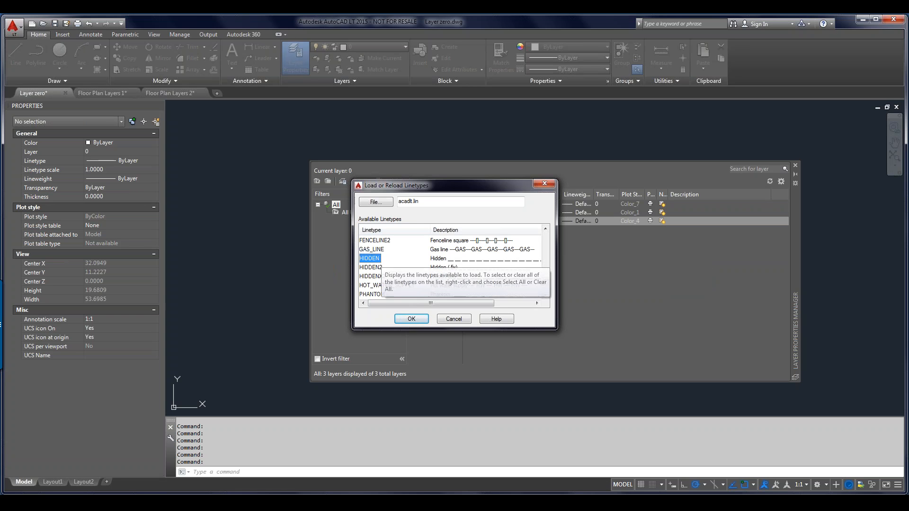
{"action": "key", "text": "Return"}
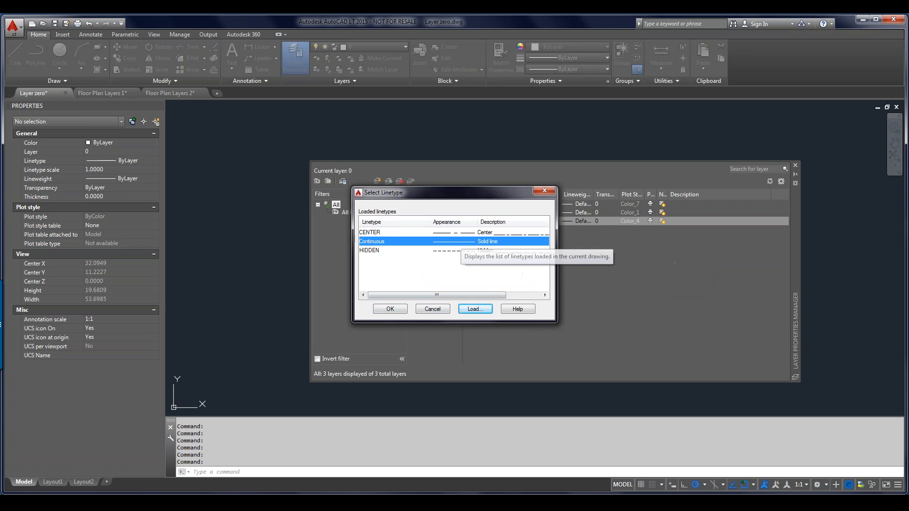
{"action": "left_click", "coordinate": [372, 251]}
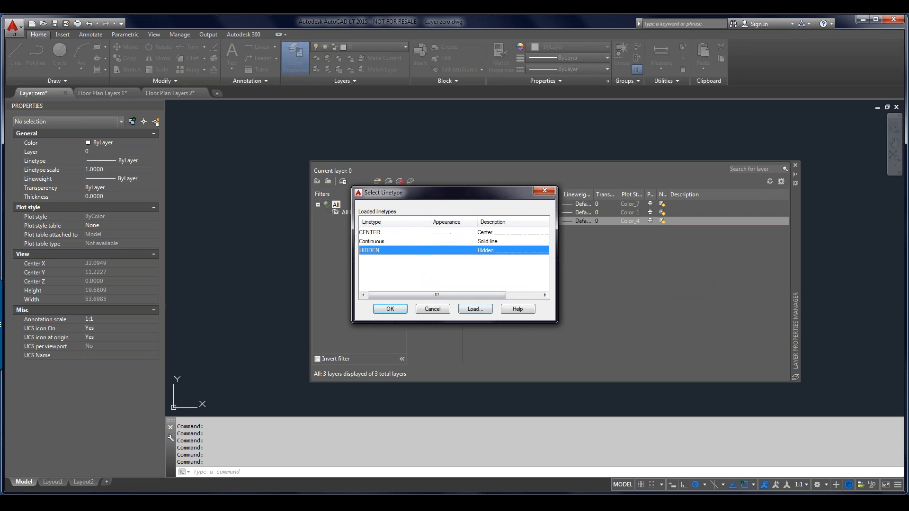
{"action": "left_click", "coordinate": [390, 308]}
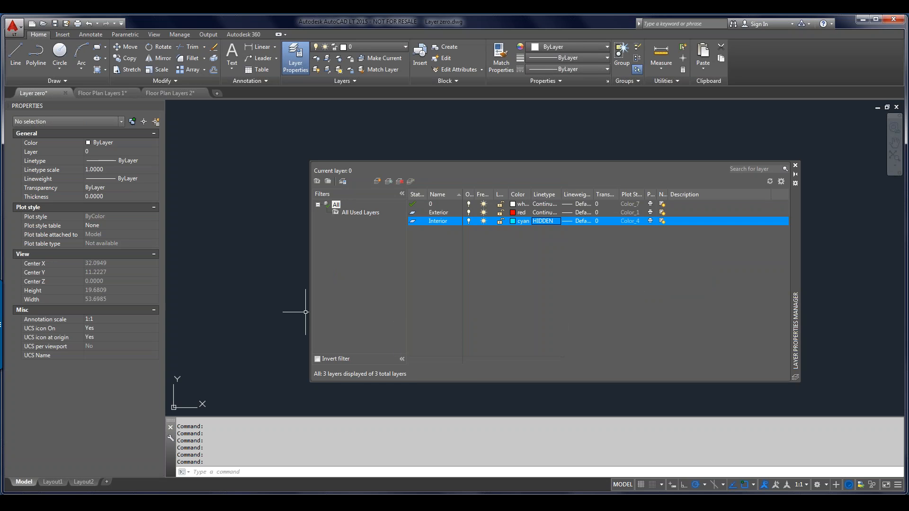
Step: Create a new layer named center, based on layer 0, and set its color to yellow
{"action": "left_click", "coordinate": [438, 204]}
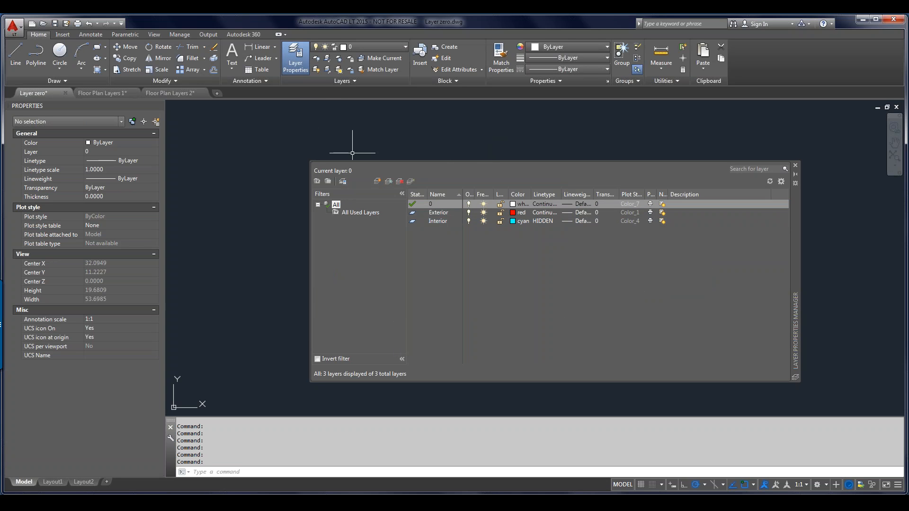
{"action": "left_click", "coordinate": [377, 181]}
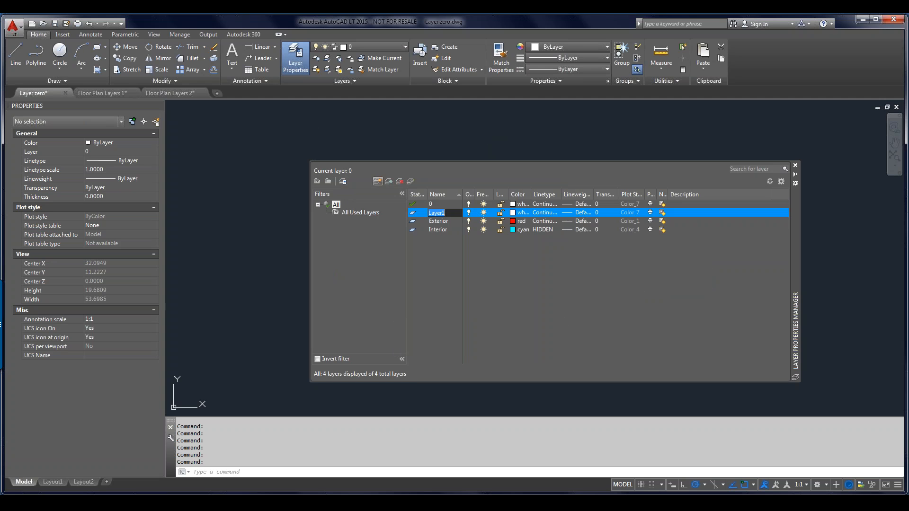
{"action": "type", "text": "center"}
{"action": "left_click", "coordinate": [513, 212]}
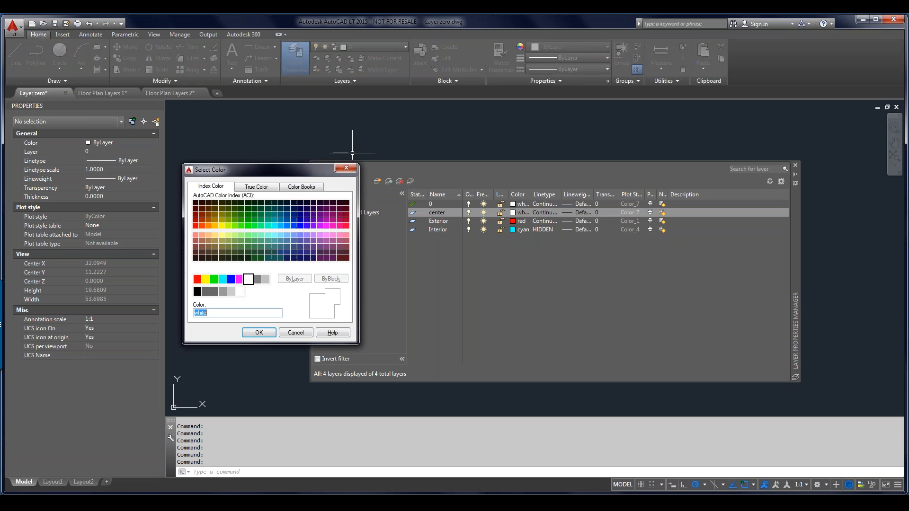
{"action": "left_click", "coordinate": [205, 278]}
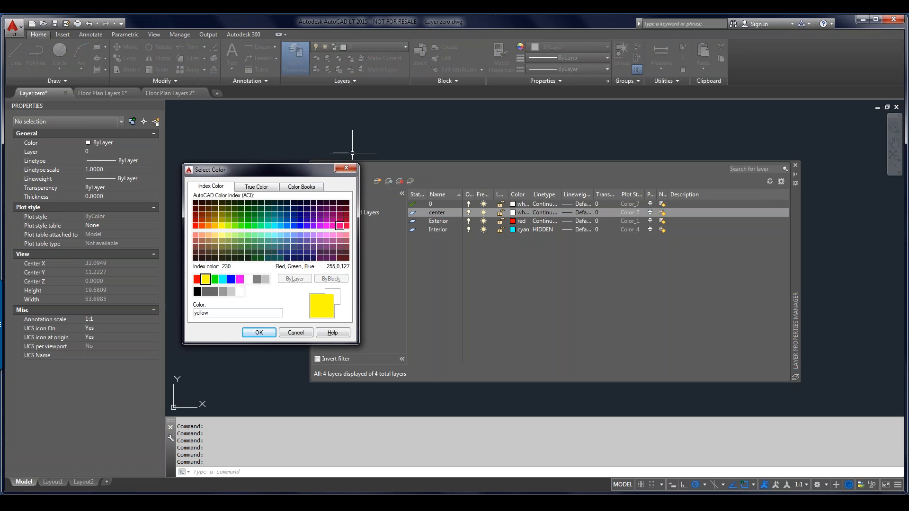
{"action": "left_click", "coordinate": [259, 333]}
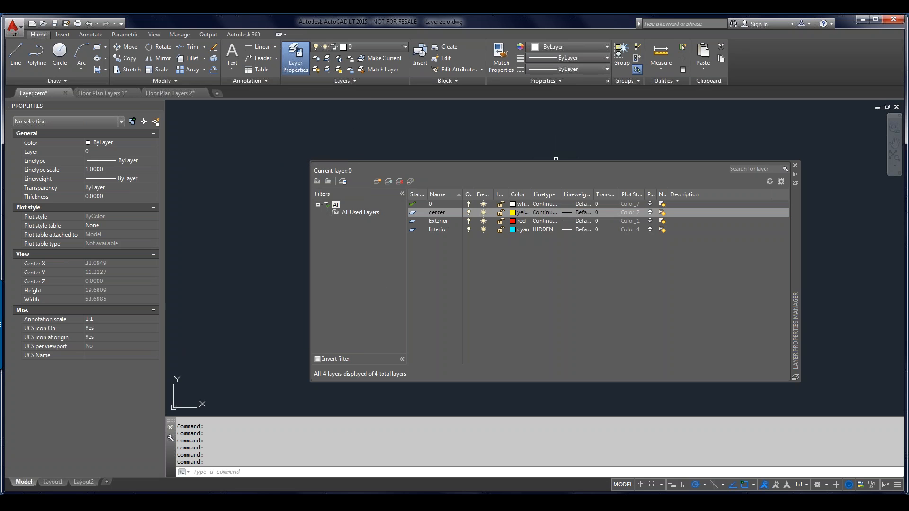
Step: Assign the loaded CENTER linetype to the center layer
{"action": "left_click", "coordinate": [545, 213]}
{"action": "left_click", "coordinate": [544, 213]}
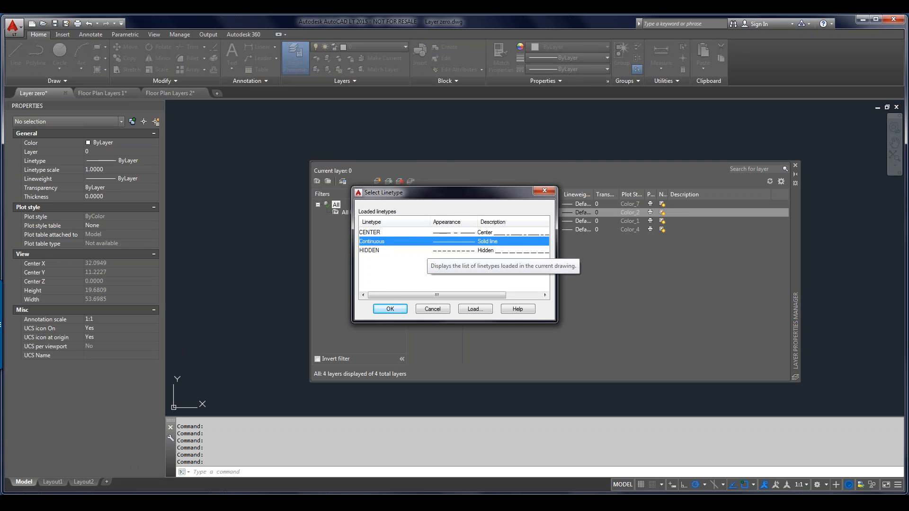
{"action": "left_click", "coordinate": [426, 232]}
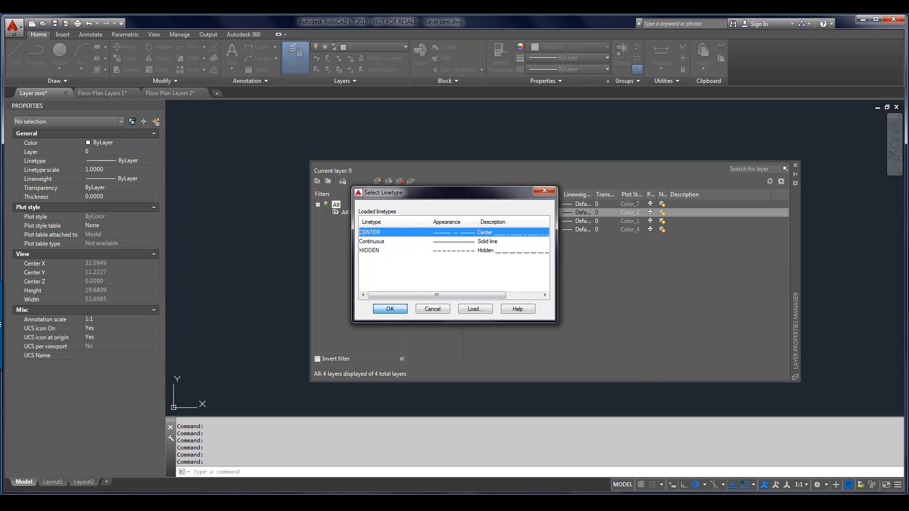
{"action": "left_click", "coordinate": [390, 309]}
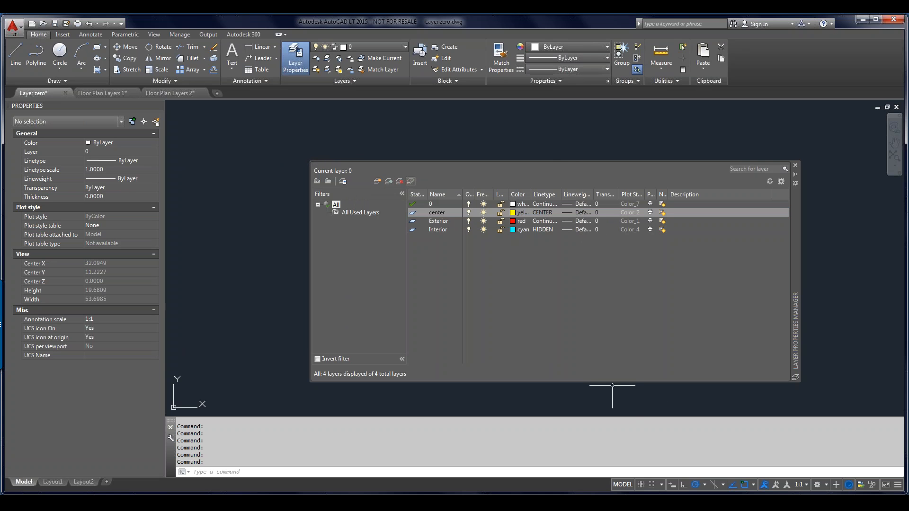
Step: Make Exterior the current layer and set the Layer Properties Manager to auto-hide
{"action": "right_click", "coordinate": [417, 221]}
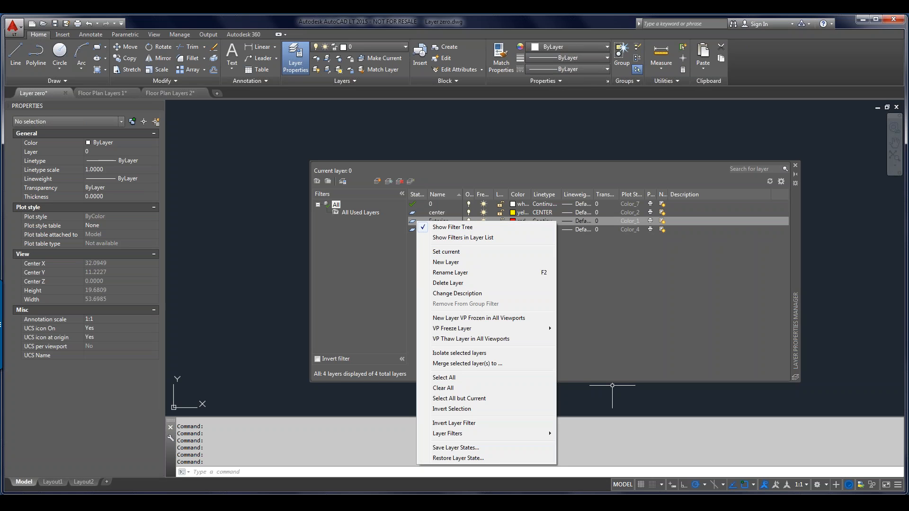
{"action": "left_click", "coordinate": [612, 386]}
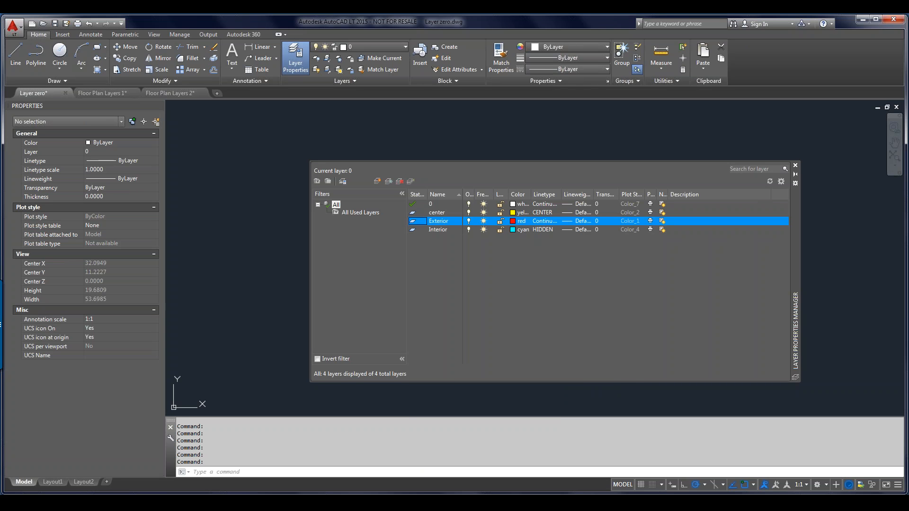
{"action": "double_click", "coordinate": [412, 221]}
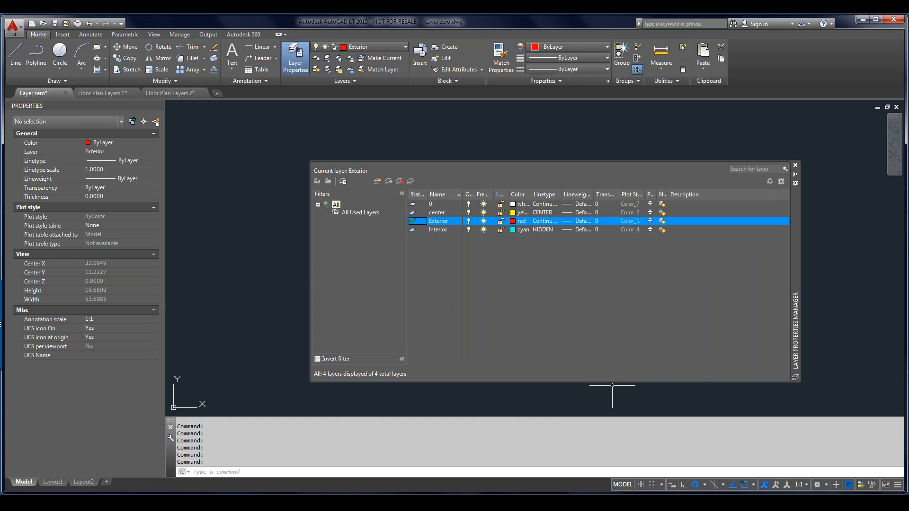
{"action": "right_click", "coordinate": [795, 235]}
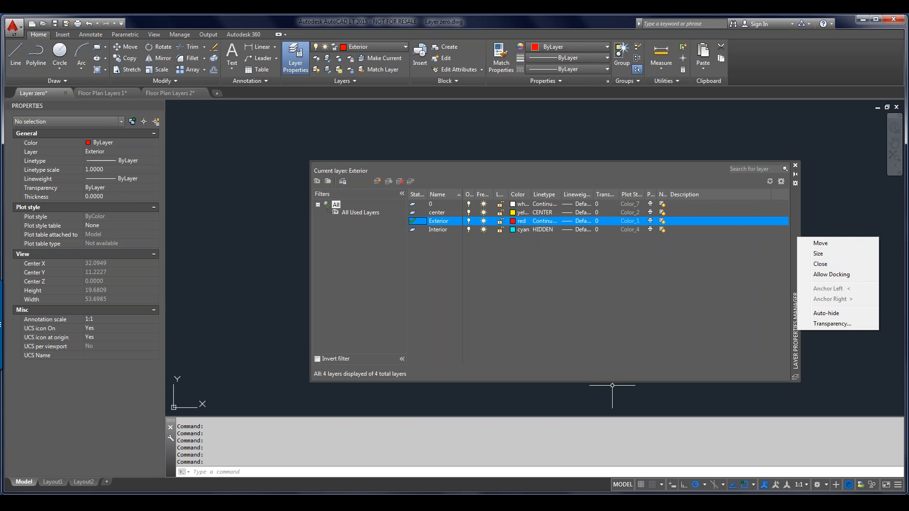
{"action": "left_click", "coordinate": [823, 313]}
Step: Draw a circle with a radius of 4 on the Exterior layer, near the middle of the drawing area
{"action": "type", "text": "c"}
{"action": "key", "text": "Return"}
{"action": "left_click", "coordinate": [427, 234]}
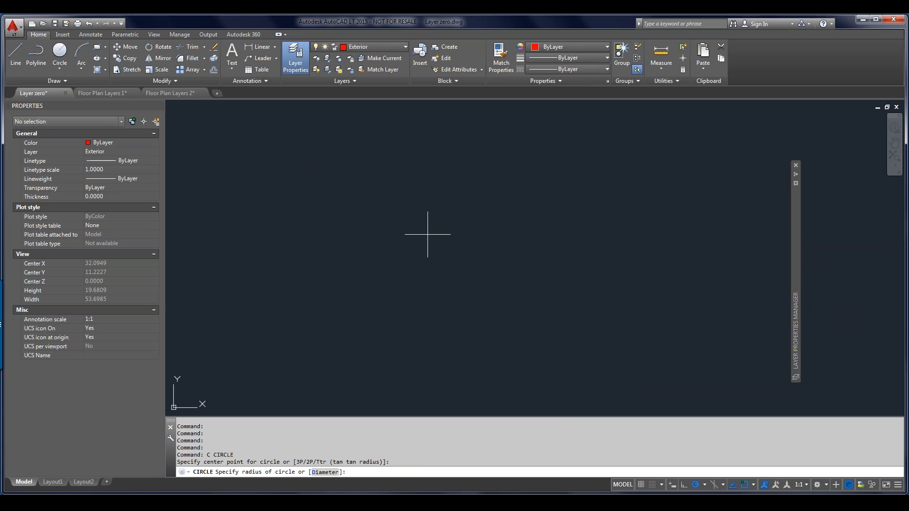
{"action": "type", "text": "4"}
{"action": "key", "text": "Return"}
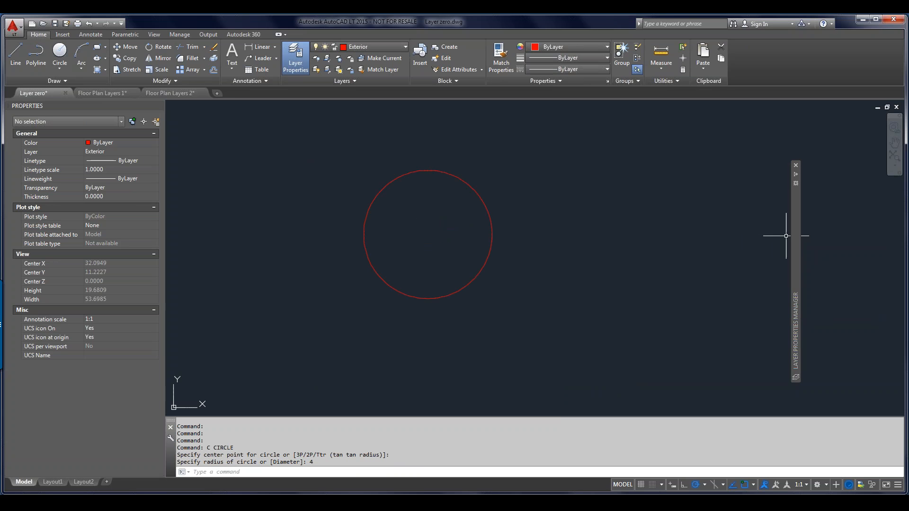
Step: Make Interior the current layer
{"action": "mouse_move", "coordinate": [791, 237]}
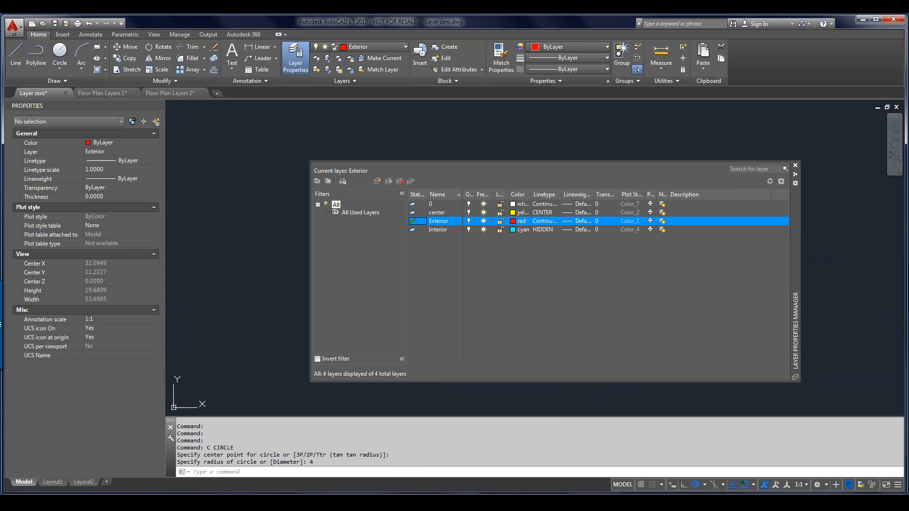
{"action": "left_click", "coordinate": [438, 229]}
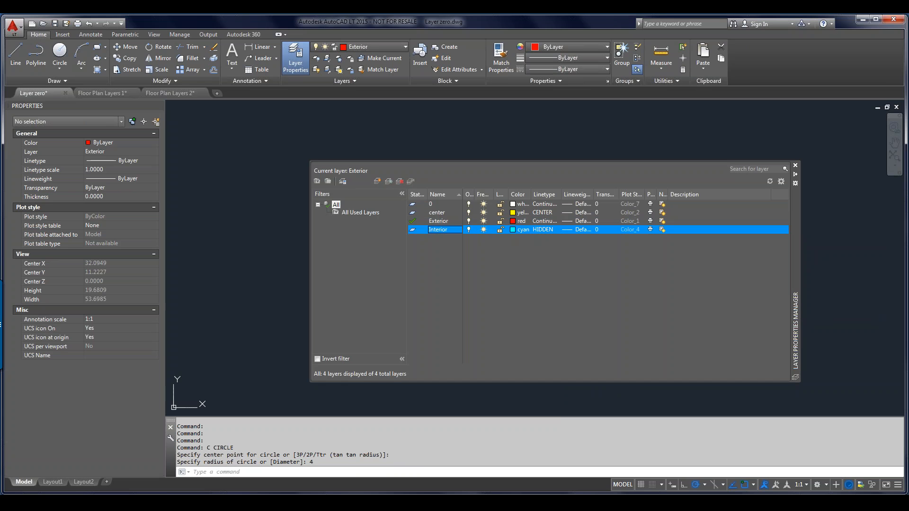
{"action": "left_click", "coordinate": [410, 181]}
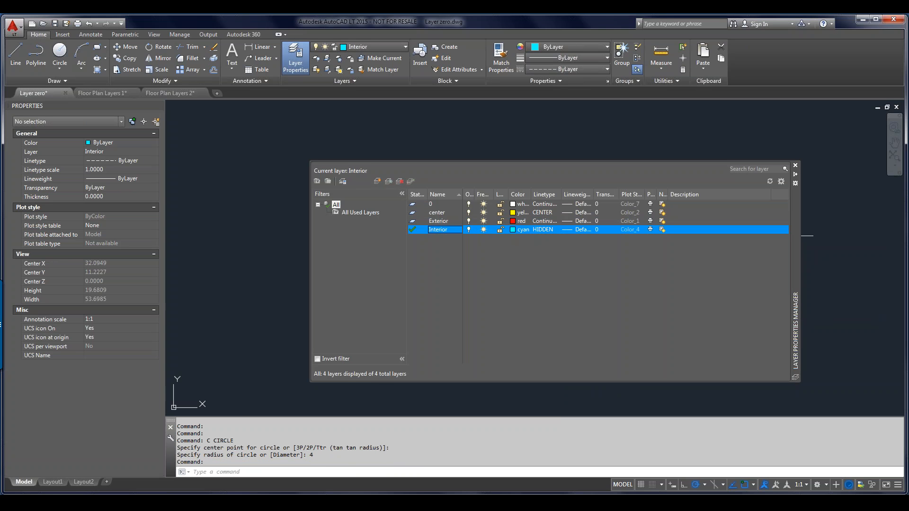
Step: Draw a circle with a radius of 2 on the Interior layer, using the last point @ as its center
{"action": "type", "text": "c"}
{"action": "key", "text": "Return"}
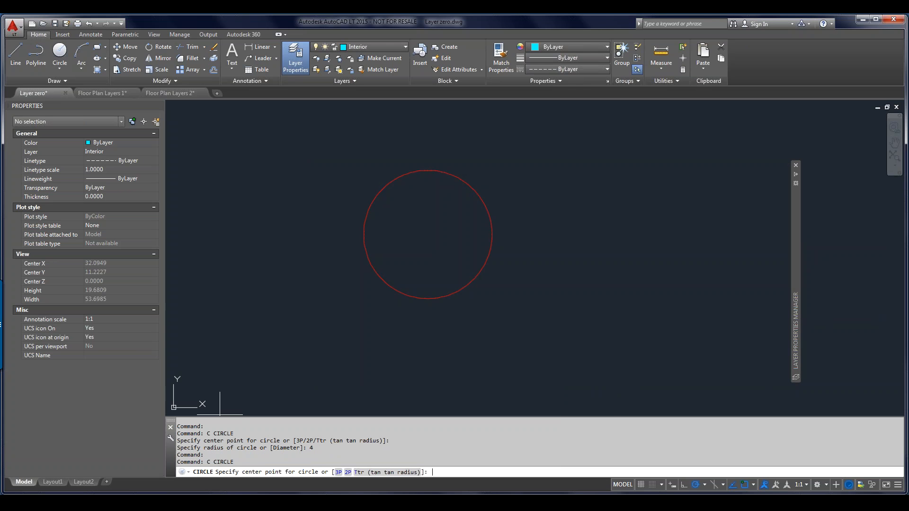
{"action": "type", "text": "@"}
{"action": "key", "text": "Return"}
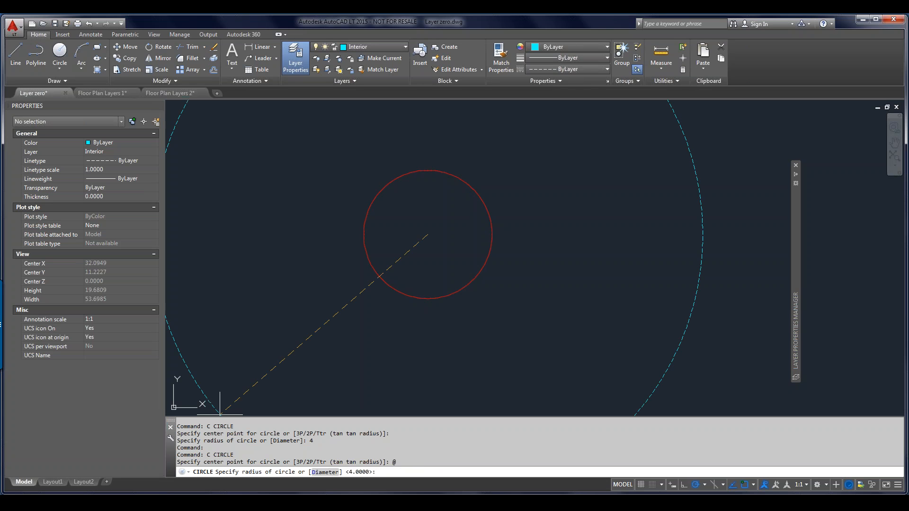
{"action": "key", "text": "Return"}
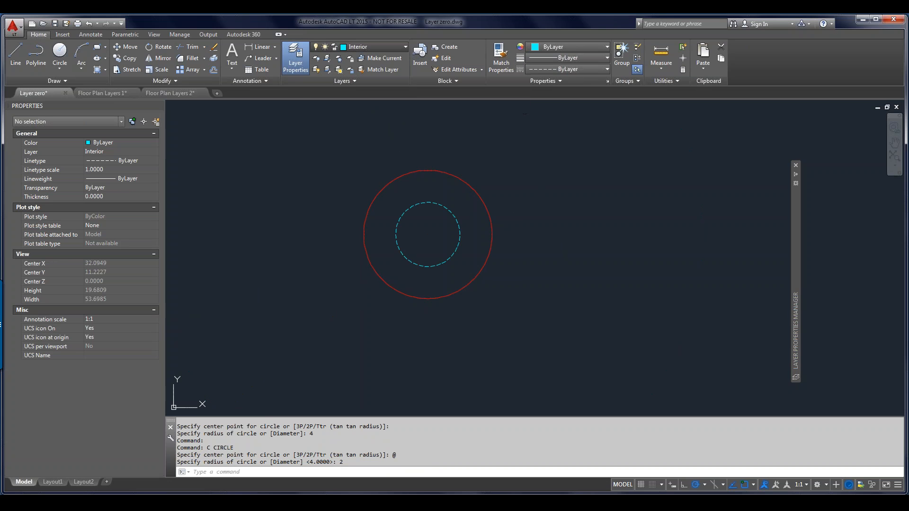
Step: Make center the current layer
{"action": "left_click", "coordinate": [374, 46]}
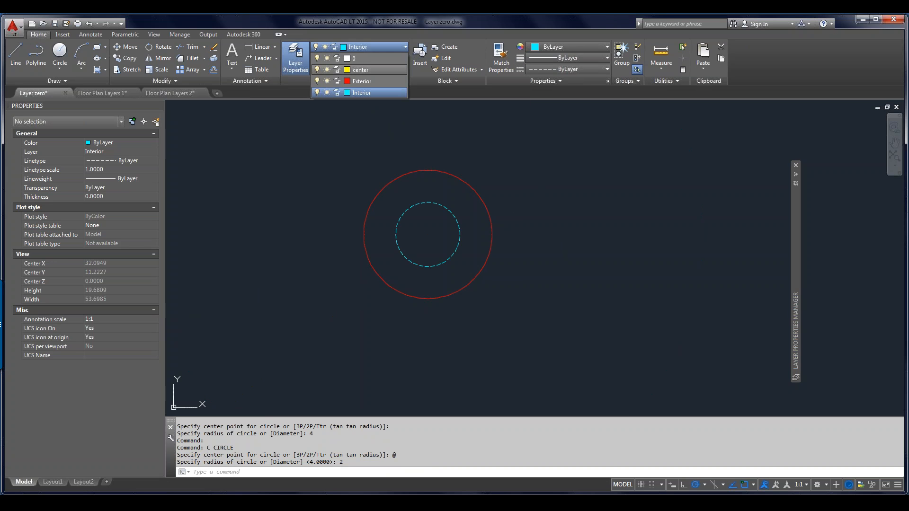
{"action": "left_click", "coordinate": [369, 70]}
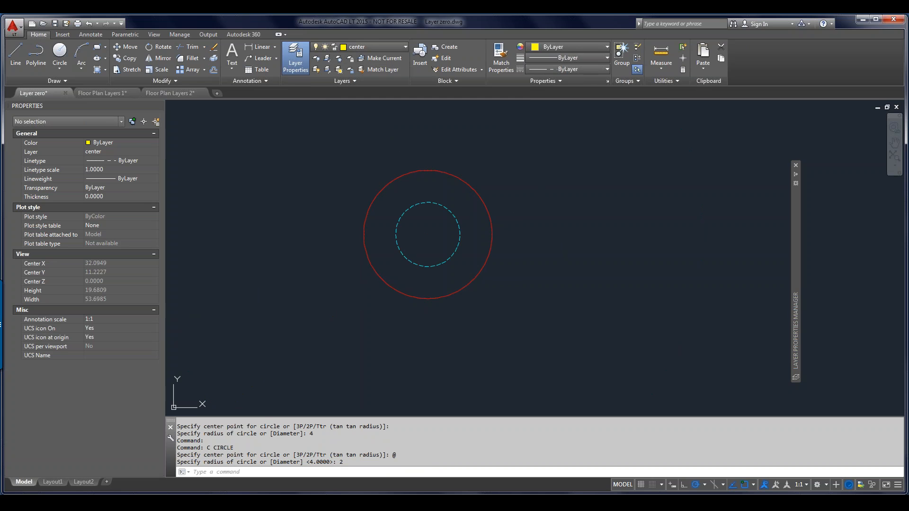
{"action": "left_click", "coordinate": [119, 151]}
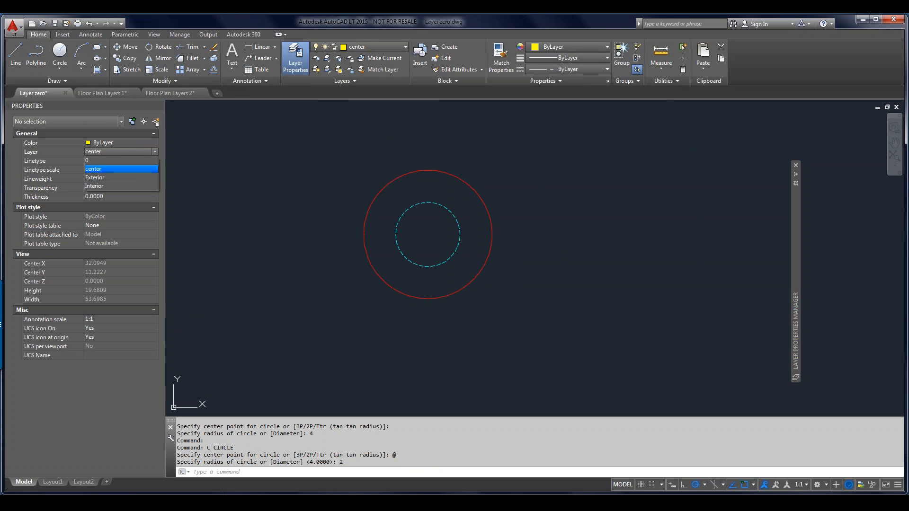
{"action": "left_click", "coordinate": [121, 169]}
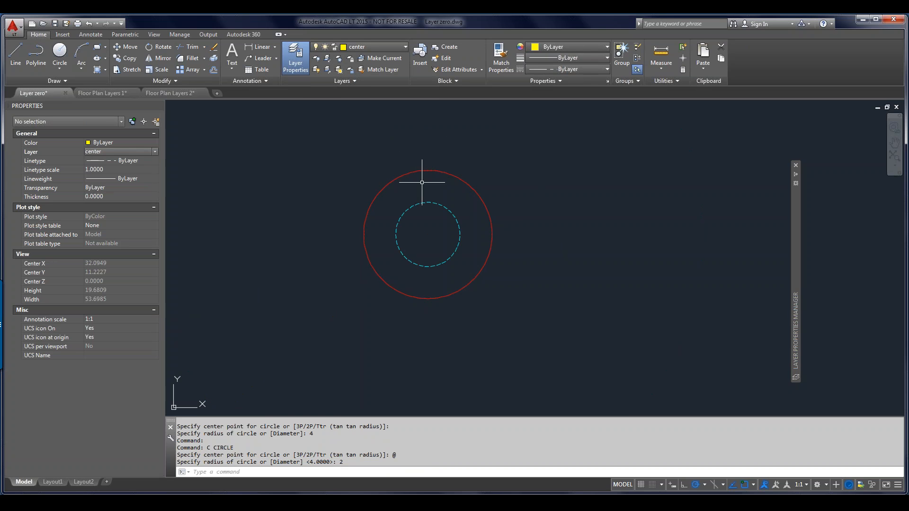
Step: Draw a vertical centerline 12 units long through the circles, starting 6 units directly above their center
{"action": "type", "text": "L"}
{"action": "key", "text": "Return"}
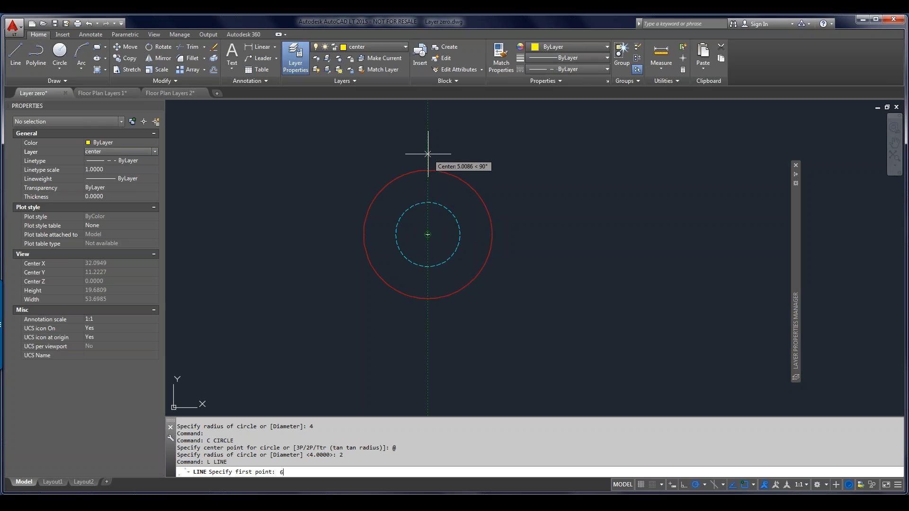
{"action": "key", "text": "Return"}
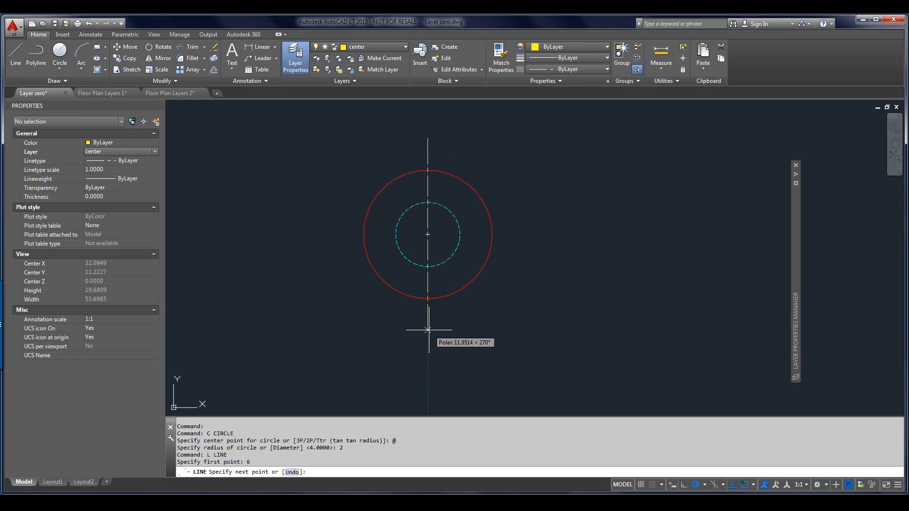
{"action": "type", "text": "12"}
{"action": "key", "text": "Return"}
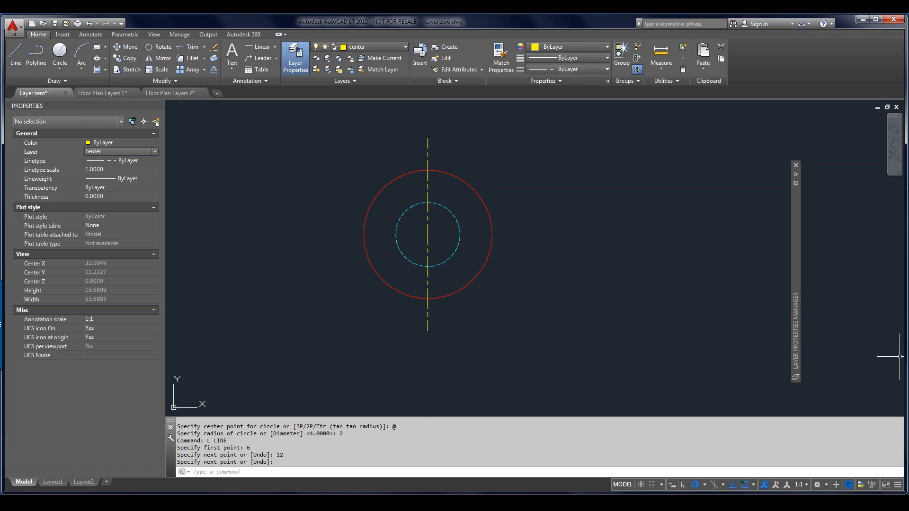
{"action": "key", "text": "Return"}
Step: Rotate a copy of the vertical centerline about its midpoint to add a horizontal centerline, keeping the original
{"action": "left_click", "coordinate": [428, 217]}
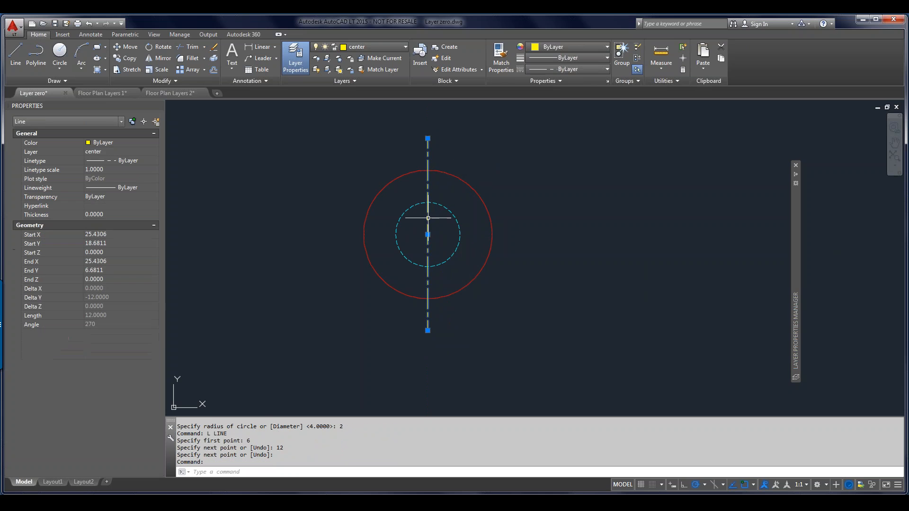
{"action": "left_click", "coordinate": [428, 234]}
{"action": "right_click", "coordinate": [427, 234]}
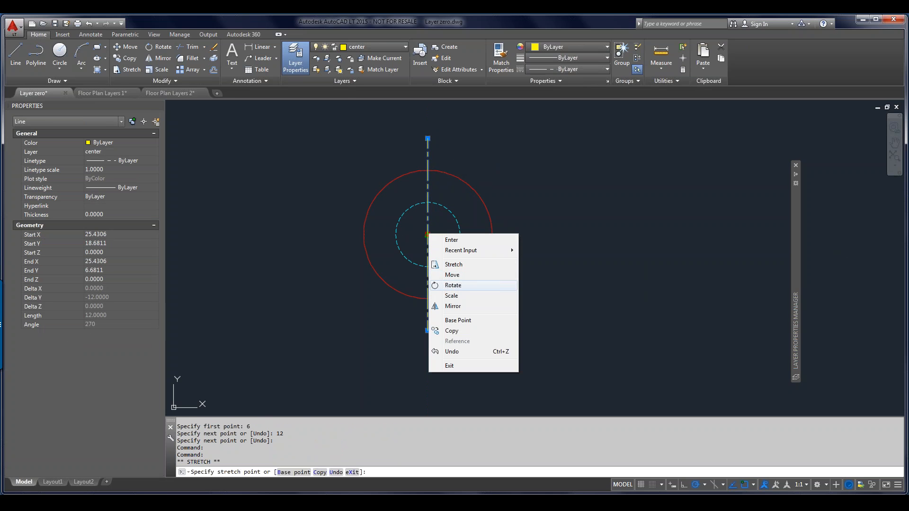
{"action": "left_click", "coordinate": [453, 285]}
{"action": "right_click", "coordinate": [448, 264]}
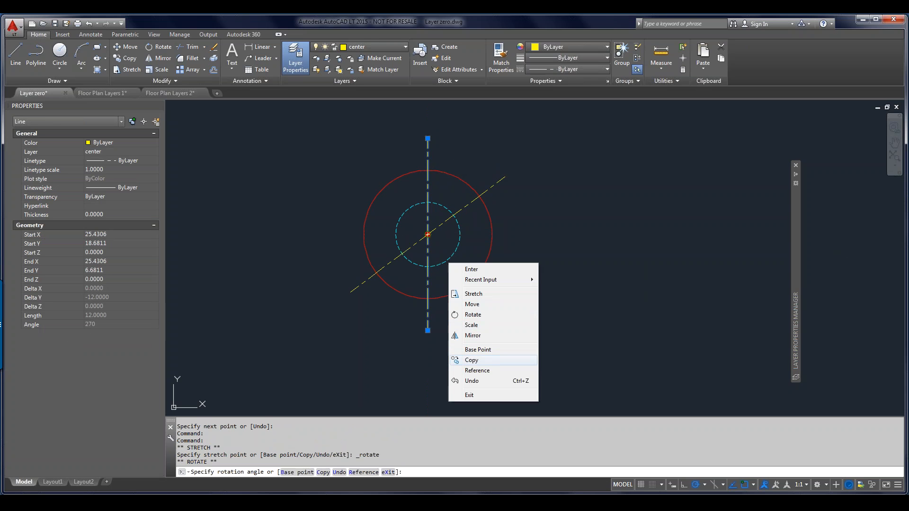
{"action": "left_click", "coordinate": [472, 359]}
{"action": "left_click", "coordinate": [428, 367]}
{"action": "right_click", "coordinate": [428, 367]}
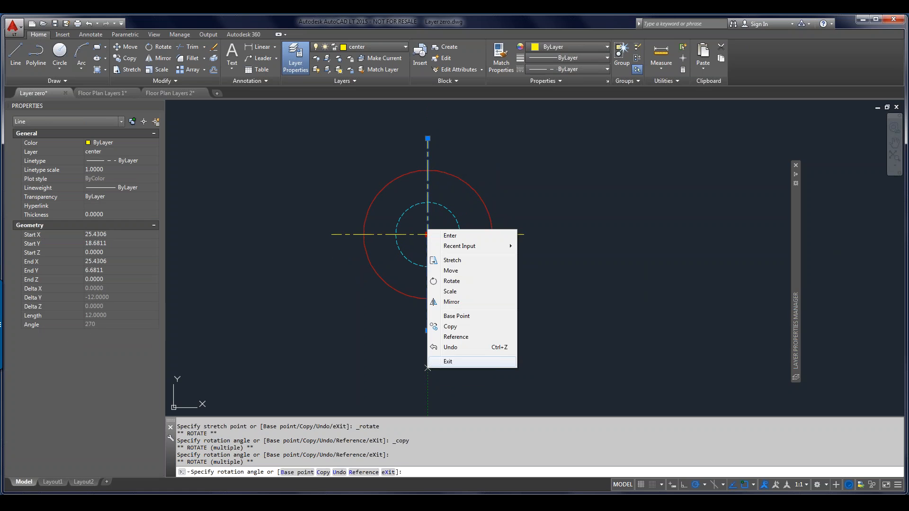
{"action": "left_click", "coordinate": [469, 361]}
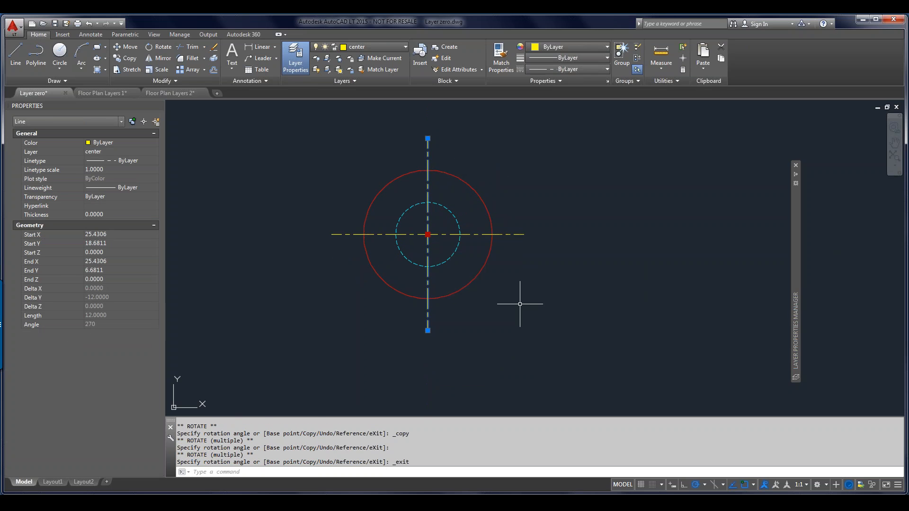
{"action": "key", "text": "Escape"}
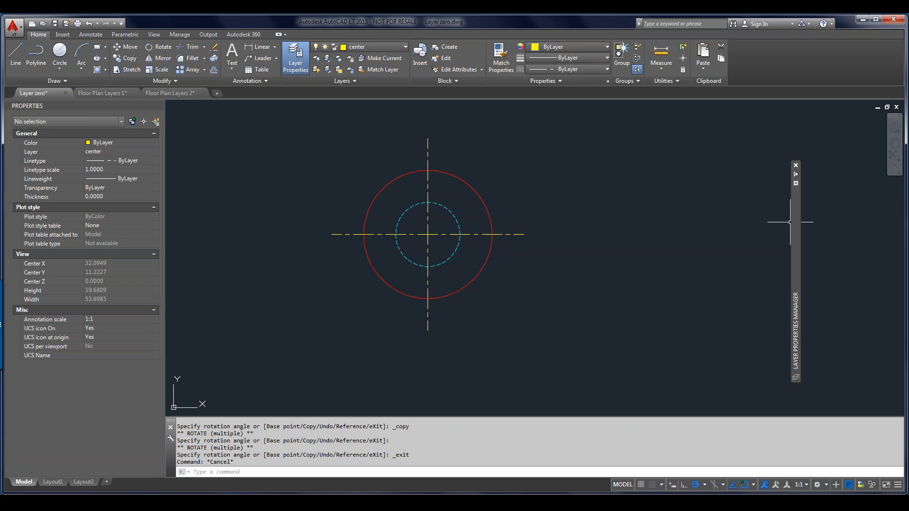
Step: Widen the On and Freeze columns in the Layer Properties Manager
{"action": "mouse_move", "coordinate": [795, 220]}
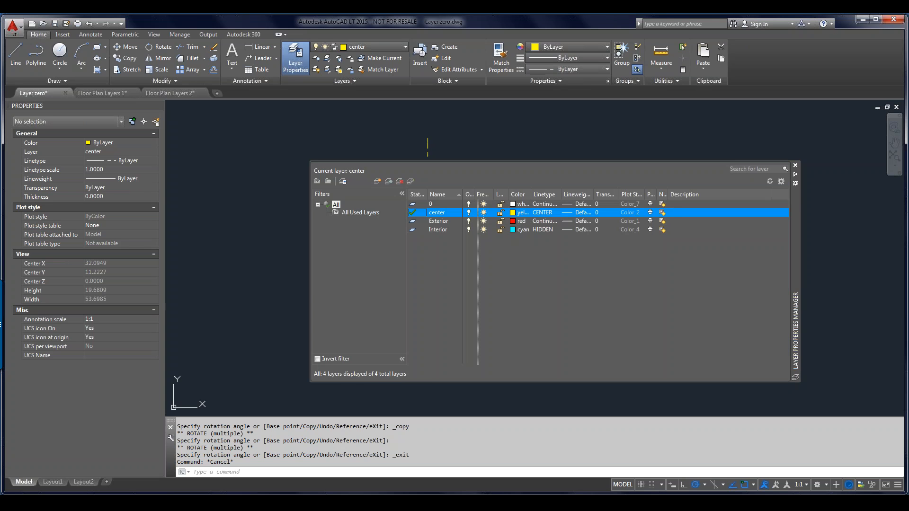
{"action": "left_click_drag", "start_coordinate": [475, 195], "coordinate": [523, 195]}
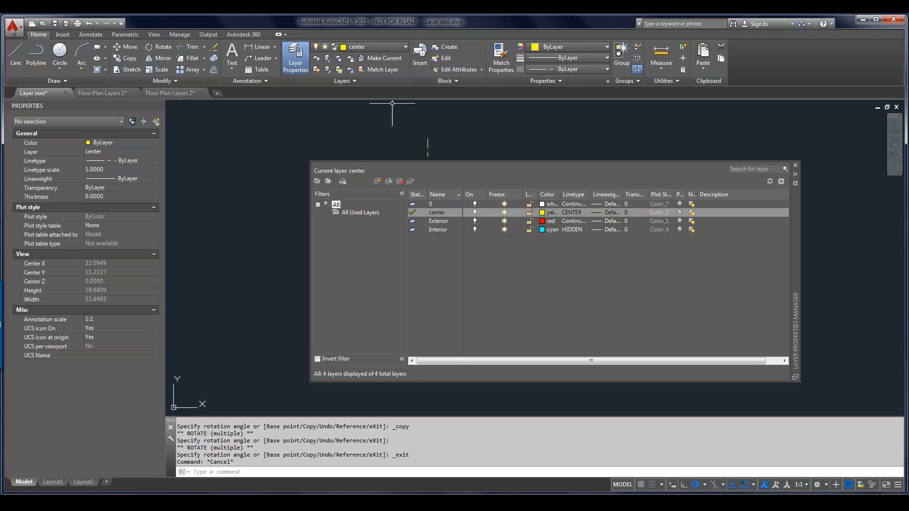
Step: Make layer 0 the current layer
{"action": "middle_click", "coordinate": [373, 162]}
{"action": "middle_click", "coordinate": [373, 162]}
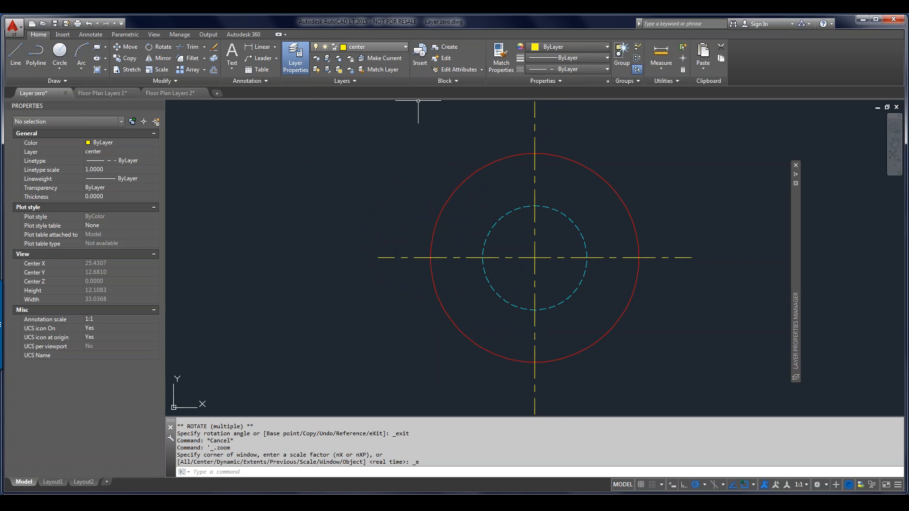
{"action": "left_click", "coordinate": [374, 47]}
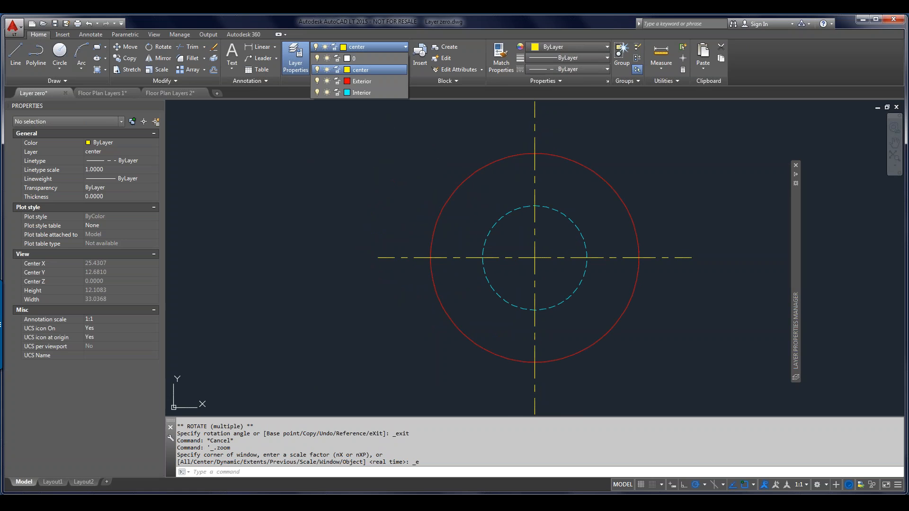
{"action": "left_click", "coordinate": [369, 58]}
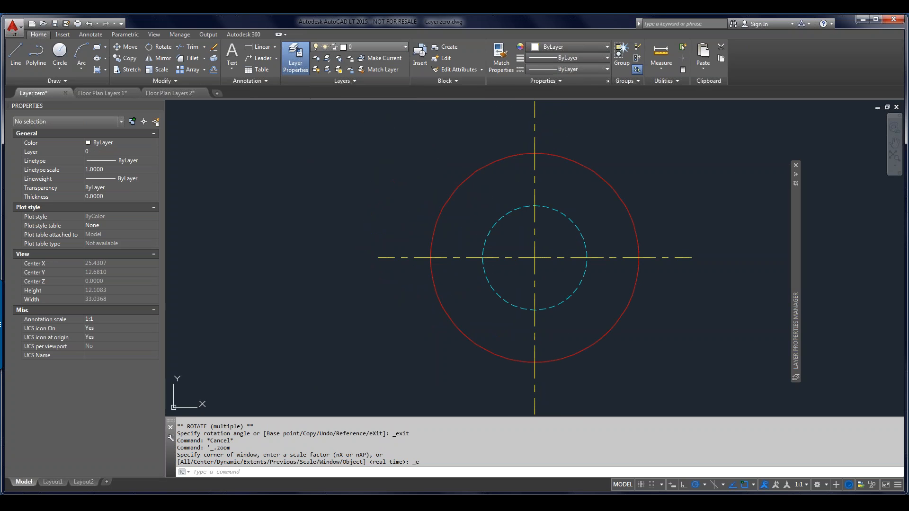
Step: Turn off the center layer and zoom to the extents of the drawing
{"action": "left_click", "coordinate": [348, 47]}
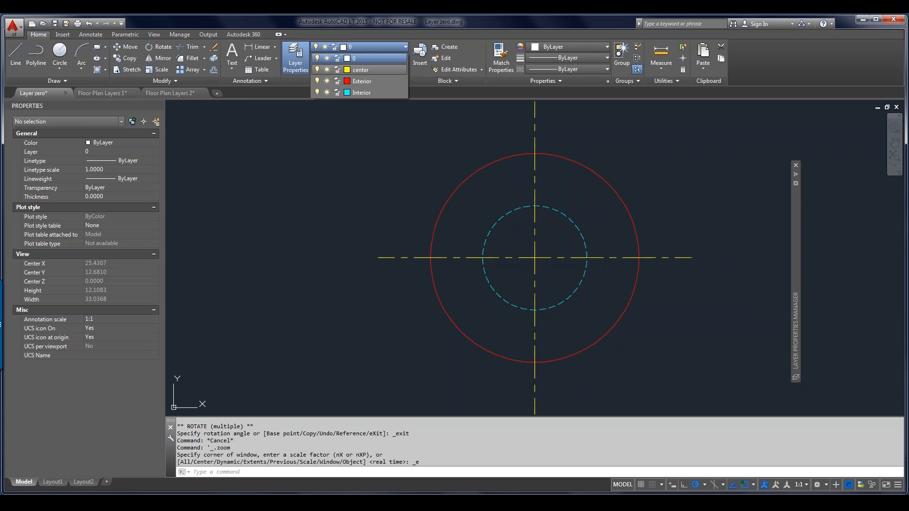
{"action": "left_click", "coordinate": [317, 70]}
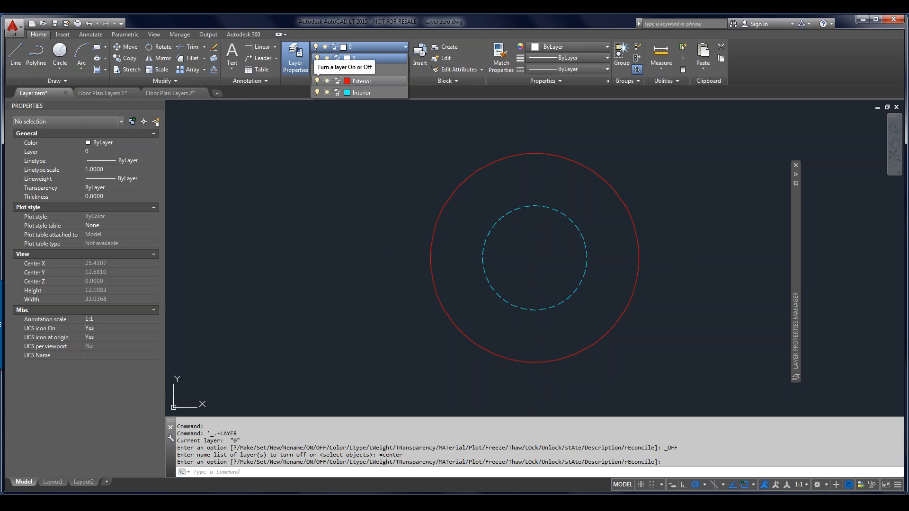
{"action": "scroll", "coordinate": [528, 230], "scroll_direction": "down", "scroll_amount": 5}
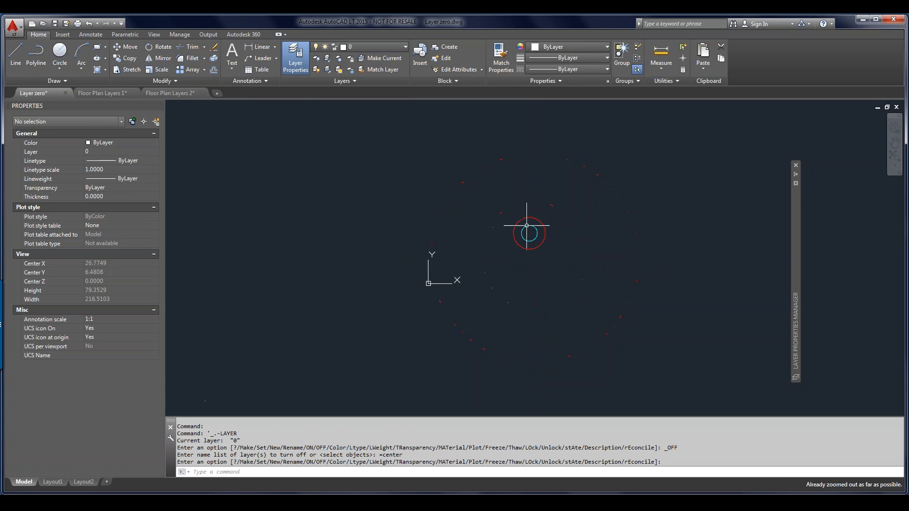
{"action": "middle_click", "coordinate": [581, 220]}
{"action": "middle_click", "coordinate": [580, 221]}
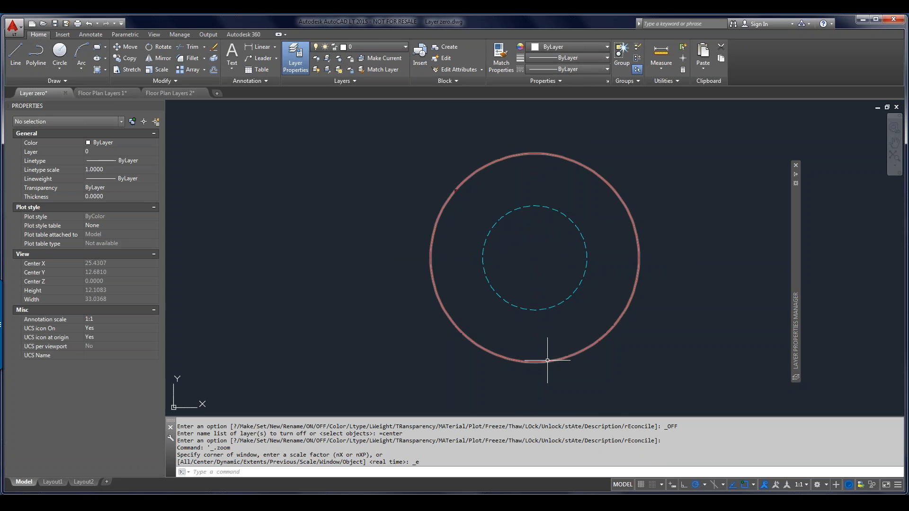
{"action": "scroll", "coordinate": [518, 317], "scroll_direction": "down", "scroll_amount": 4}
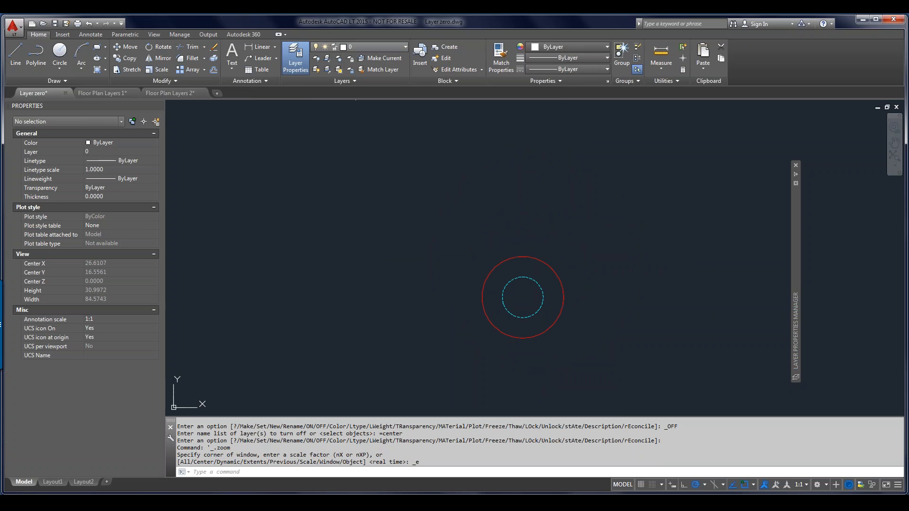
Step: Turn the center layer back on, freeze it instead, and zoom to the extents of the drawing
{"action": "left_click", "coordinate": [374, 47]}
{"action": "left_click", "coordinate": [317, 70]}
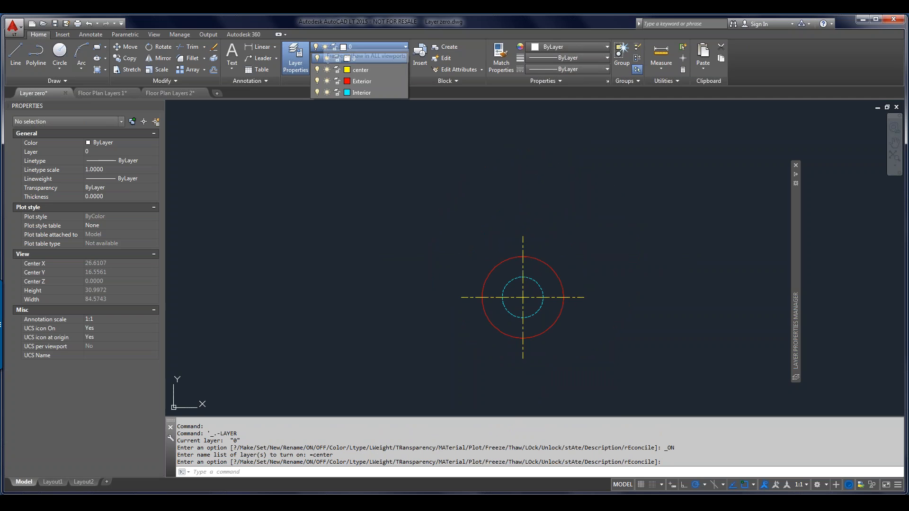
{"action": "left_click", "coordinate": [326, 69]}
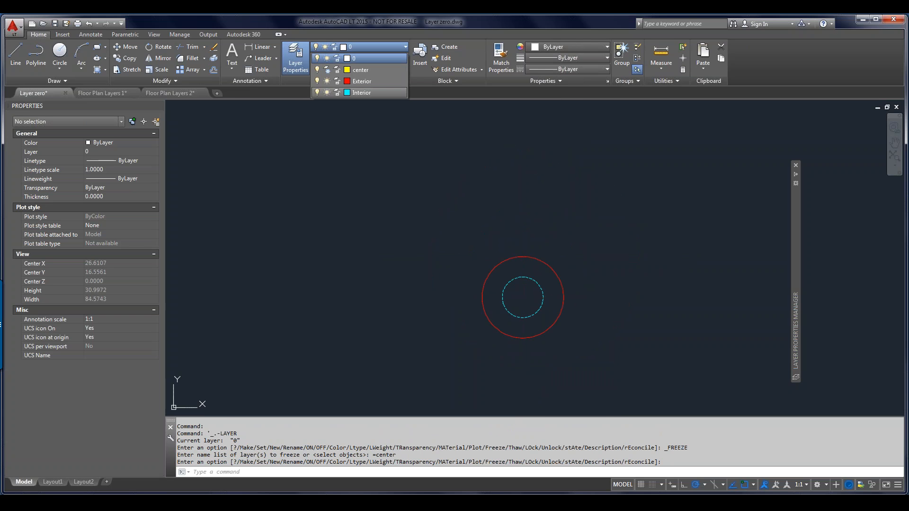
{"action": "key", "text": "Escape"}
{"action": "middle_click", "coordinate": [585, 224]}
{"action": "middle_click", "coordinate": [585, 224]}
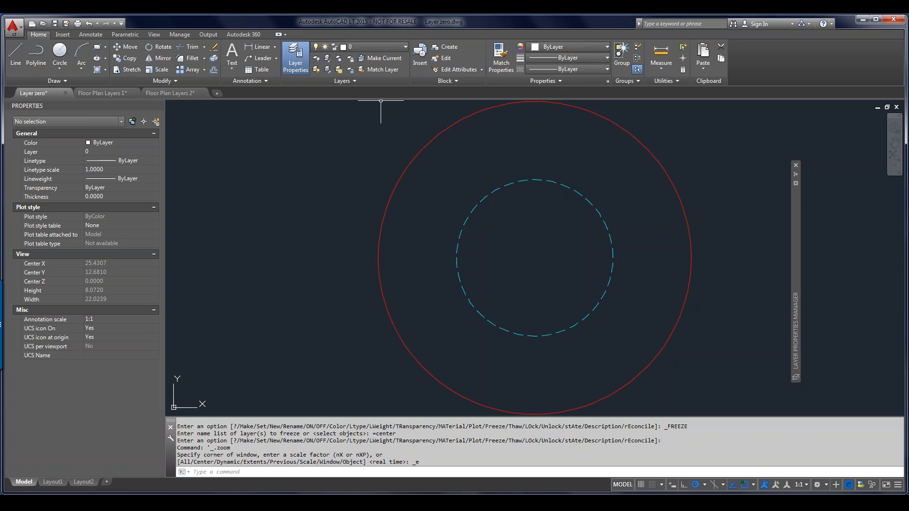
Step: Thaw the center layer
{"action": "left_click", "coordinate": [374, 47]}
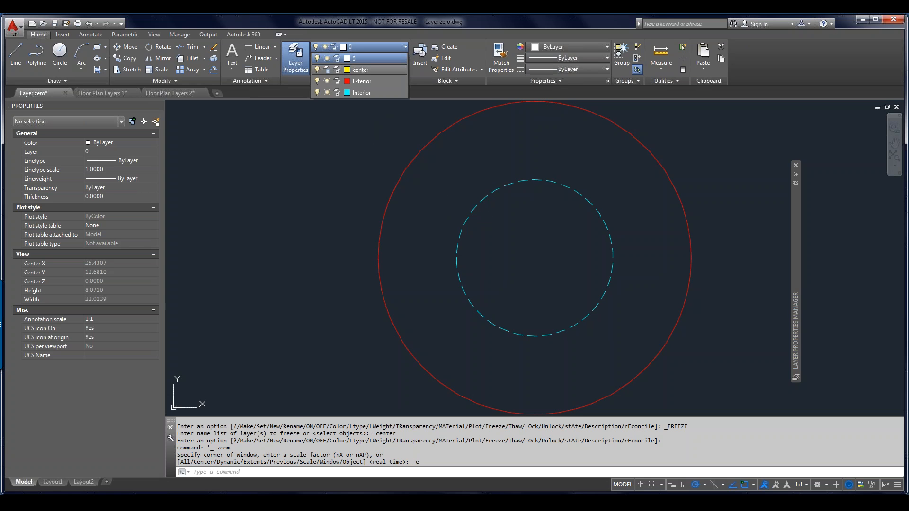
{"action": "left_click", "coordinate": [326, 69]}
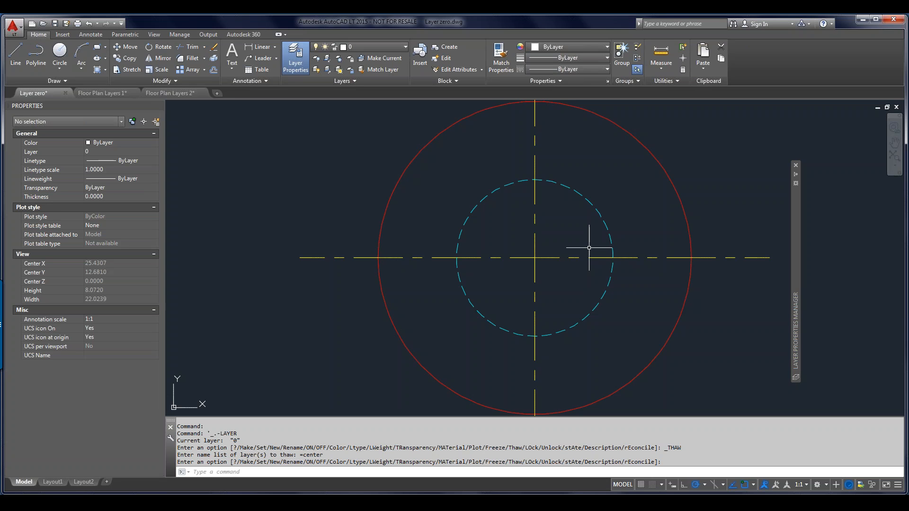
{"action": "scroll", "coordinate": [589, 247], "scroll_direction": "down", "scroll_amount": 3}
{"action": "scroll", "coordinate": [589, 248], "scroll_direction": "up", "scroll_amount": 1}
{"action": "middle_click_drag", "start_coordinate": [589, 247], "coordinate": [436, 259]}
{"action": "scroll", "coordinate": [437, 259], "scroll_direction": "down", "scroll_amount": 1}
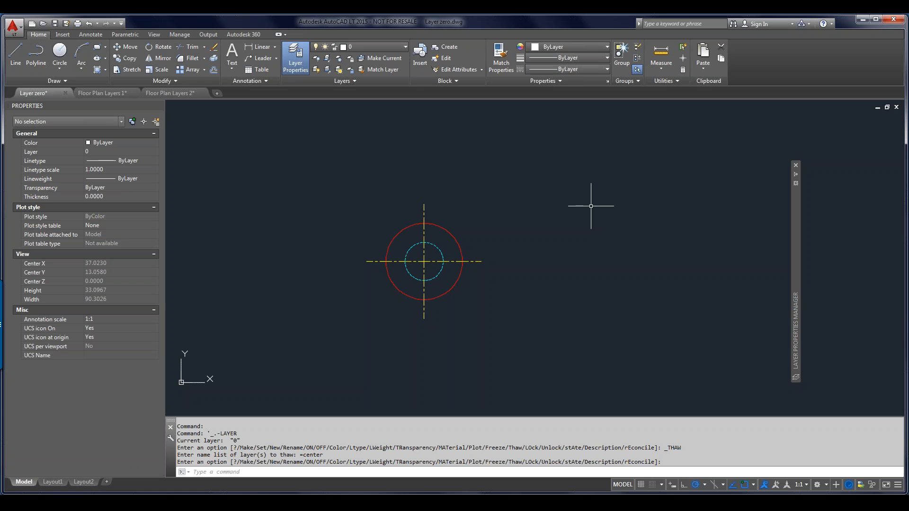
{"action": "key", "text": "Return"}
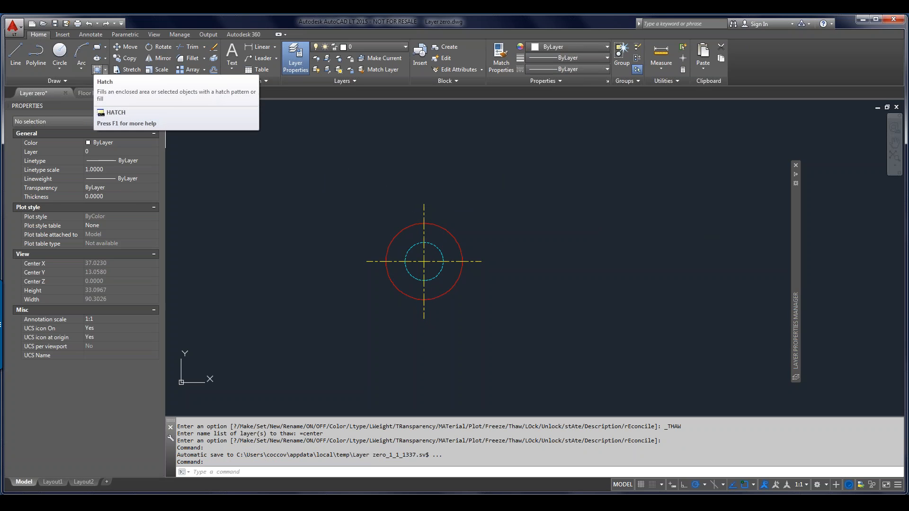
{"action": "left_click", "coordinate": [97, 46]}
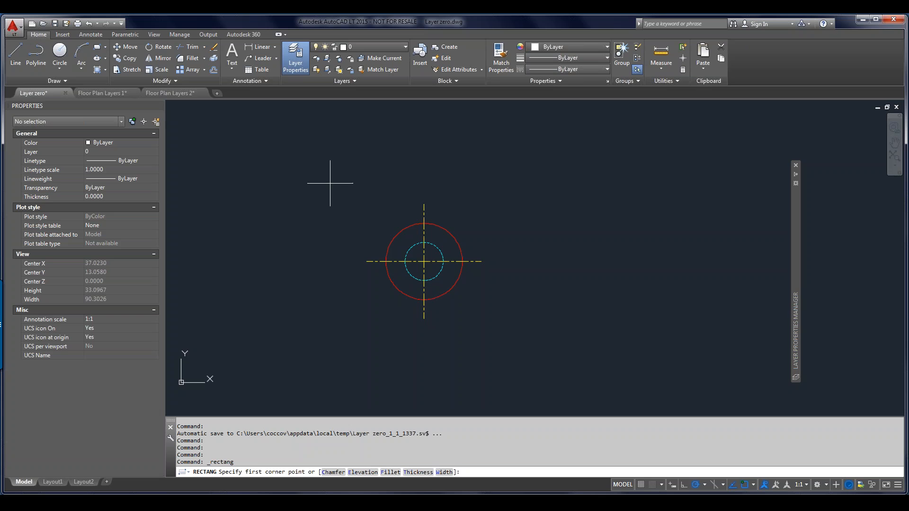
{"action": "key", "text": "Escape"}
Step: Create two new layers named h1 and h2
{"action": "mouse_move", "coordinate": [796, 313]}
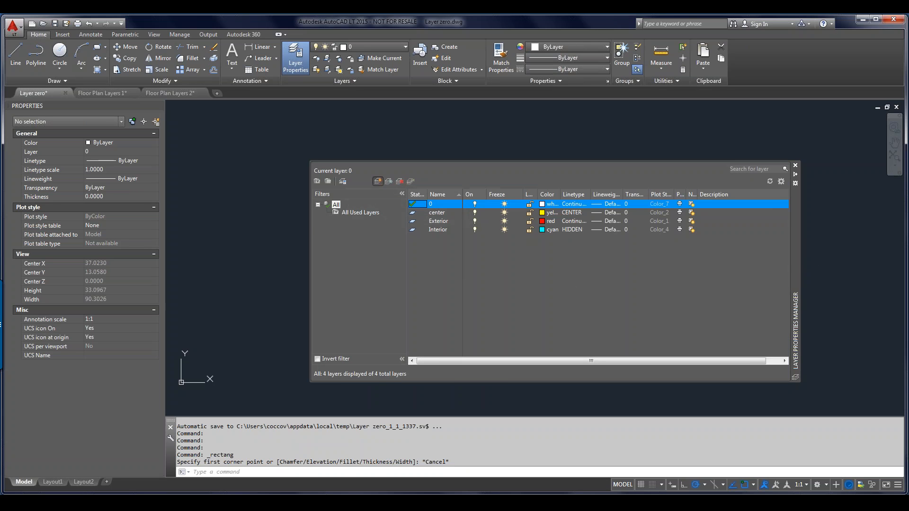
{"action": "left_click", "coordinate": [377, 181]}
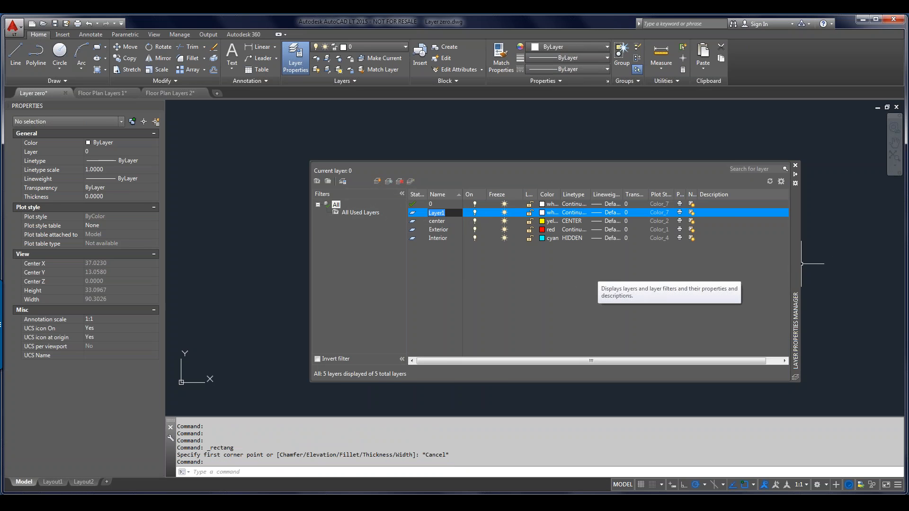
{"action": "type", "text": "h1"}
{"action": "key", "text": "Return"}
{"action": "key", "text": "alt+n"}
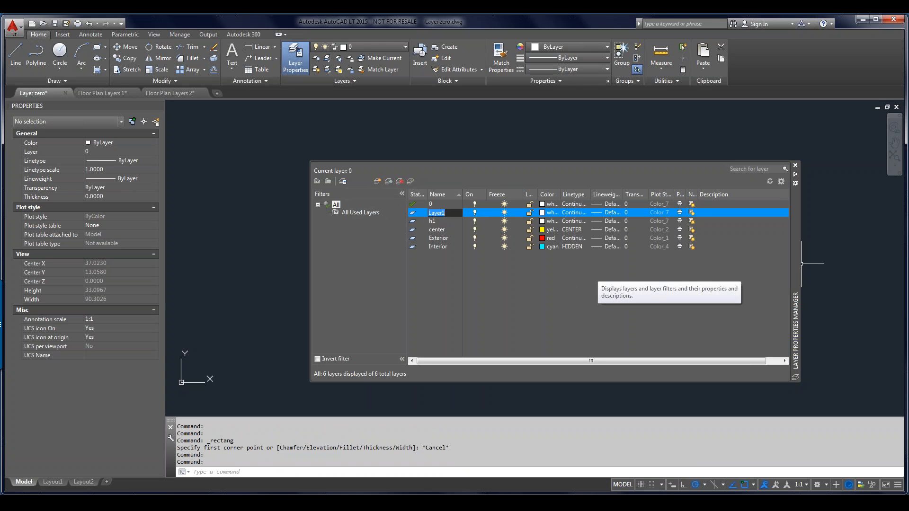
{"action": "type", "text": "h2"}
{"action": "key", "text": "Return"}
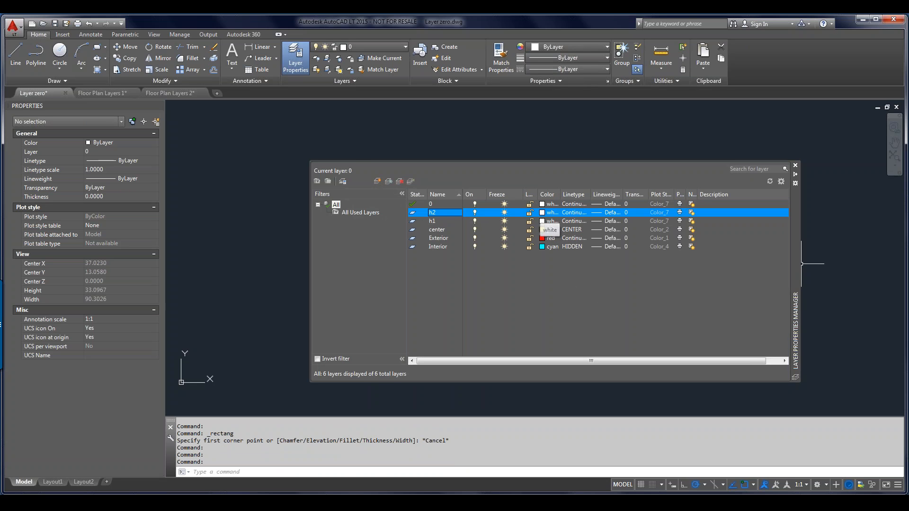
Step: Set the color of layers h2 and h1 to magenta and sort the layer list by name in ascending order
{"action": "left_click", "coordinate": [549, 213]}
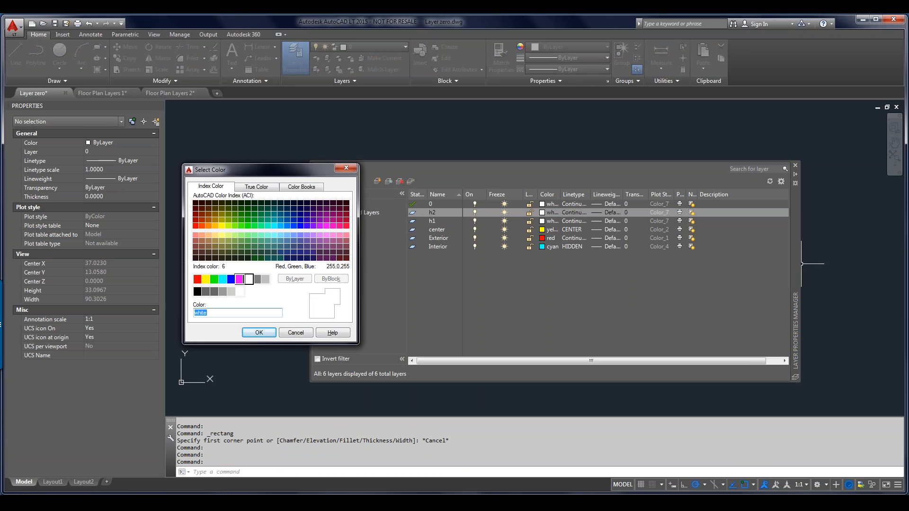
{"action": "left_click", "coordinate": [240, 279]}
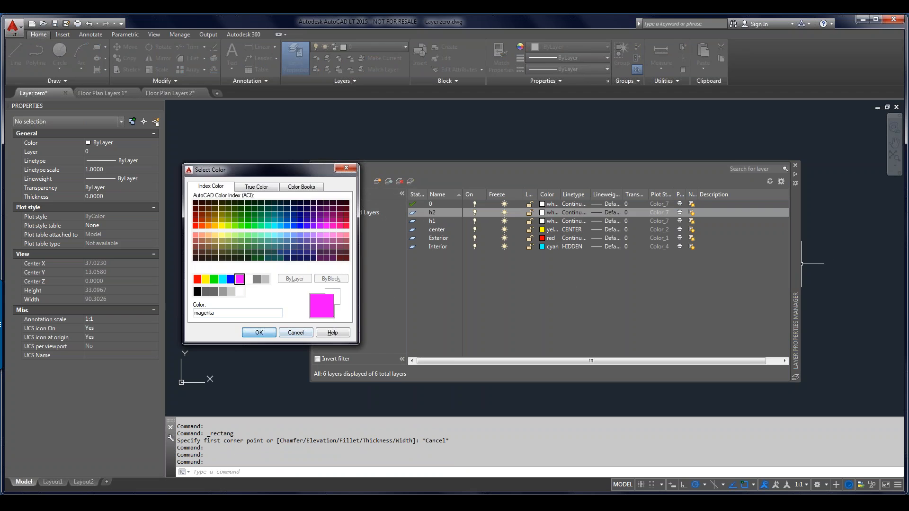
{"action": "left_click", "coordinate": [259, 332]}
{"action": "left_click", "coordinate": [549, 221]}
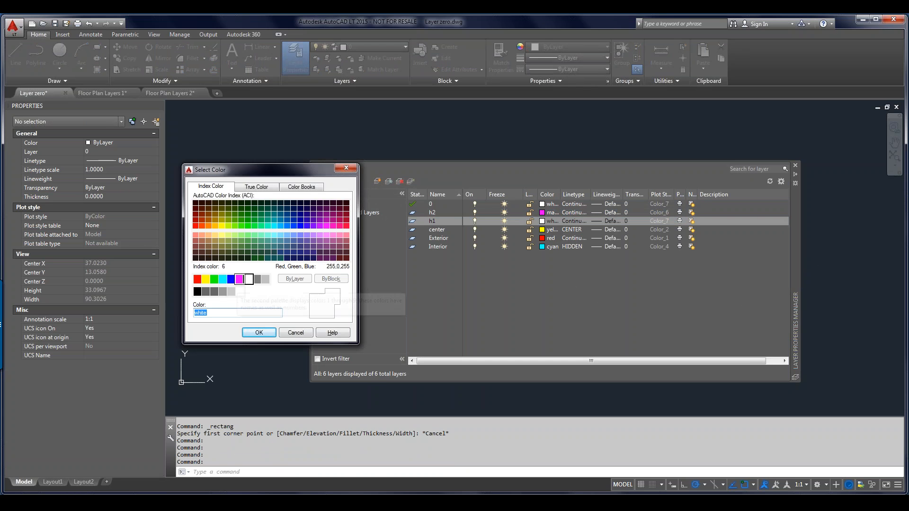
{"action": "left_click", "coordinate": [240, 279]}
{"action": "left_click", "coordinate": [259, 332]}
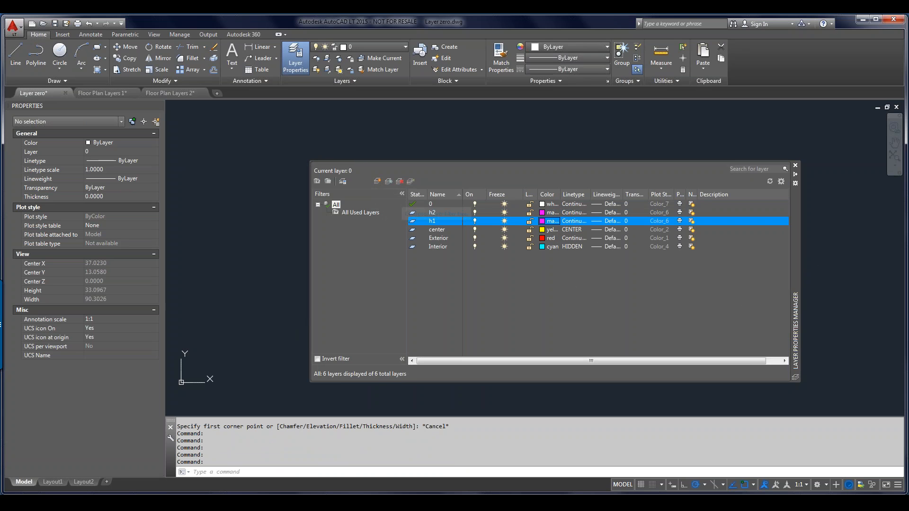
{"action": "left_click", "coordinate": [437, 194]}
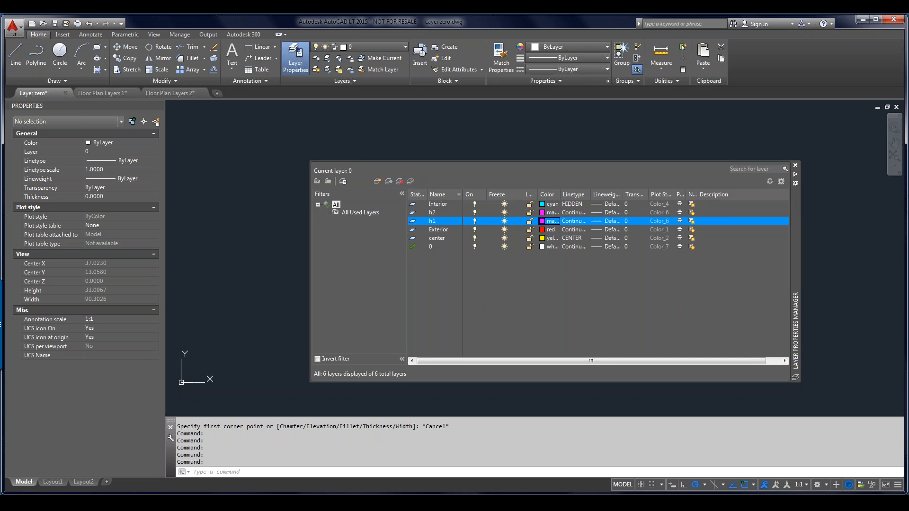
{"action": "left_click", "coordinate": [437, 194]}
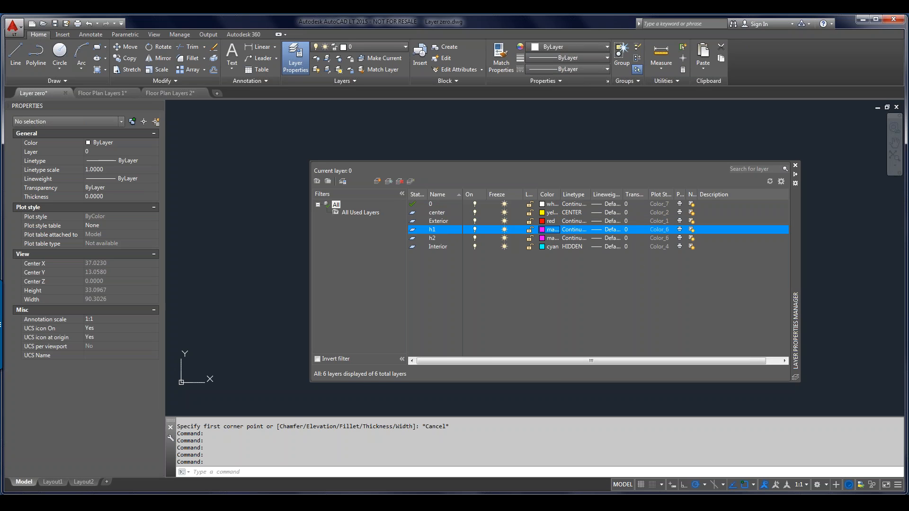
Step: Make layer h1 current and draw a rectangle of about 400 square units enclosing the circles and centerlines
{"action": "double_click", "coordinate": [412, 229]}
{"action": "left_click", "coordinate": [257, 225]}
{"action": "left_click", "coordinate": [255, 171]}
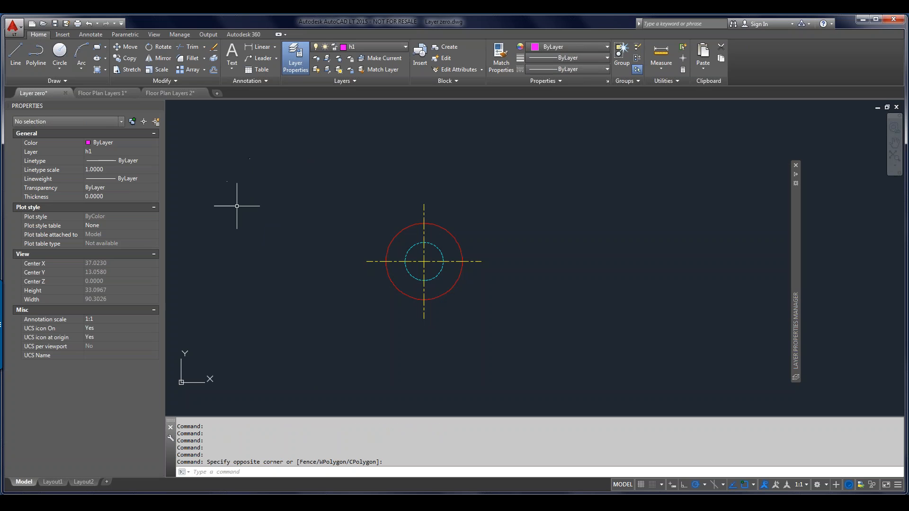
{"action": "type", "text": "rec"}
{"action": "key", "text": "Return"}
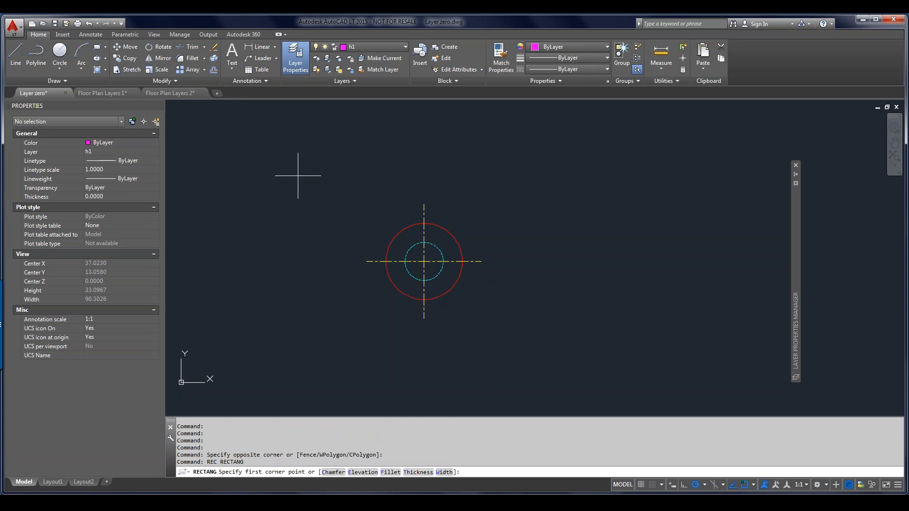
{"action": "left_click", "coordinate": [304, 177]}
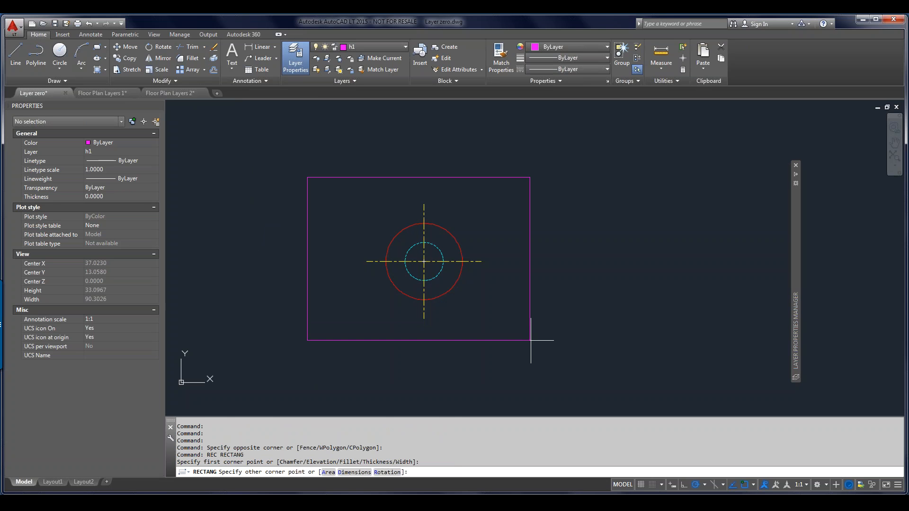
{"action": "left_click", "coordinate": [530, 340]}
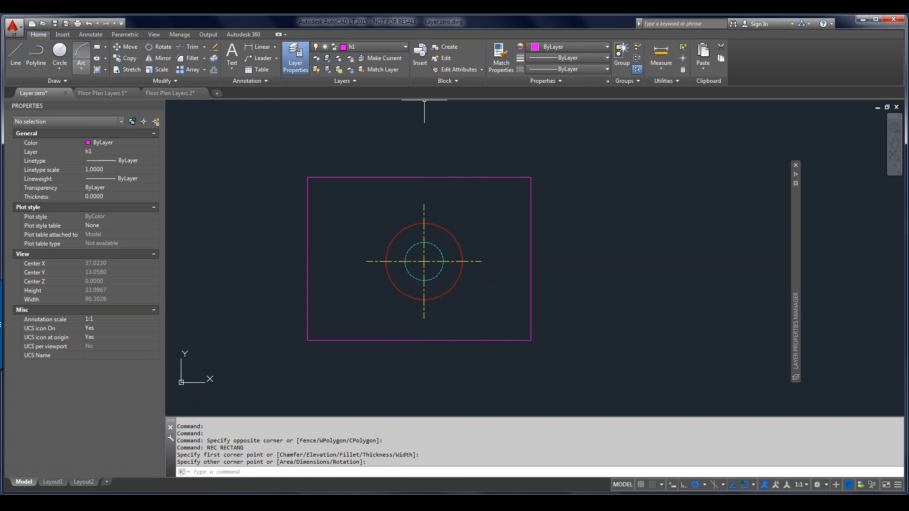
Step: Hatch the entire rectangle, including the circles, with the ANSI31 pattern using Ignore Island Detection
{"action": "left_click", "coordinate": [97, 69]}
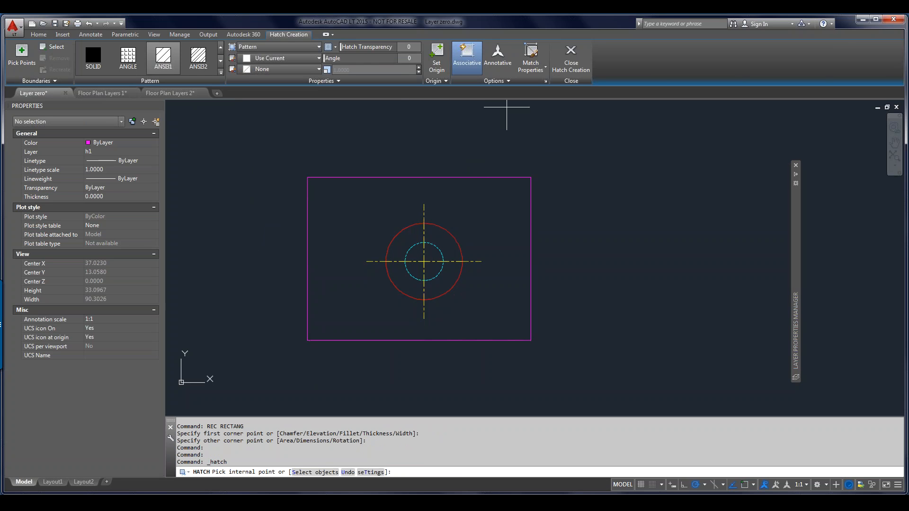
{"action": "left_click", "coordinate": [321, 81]}
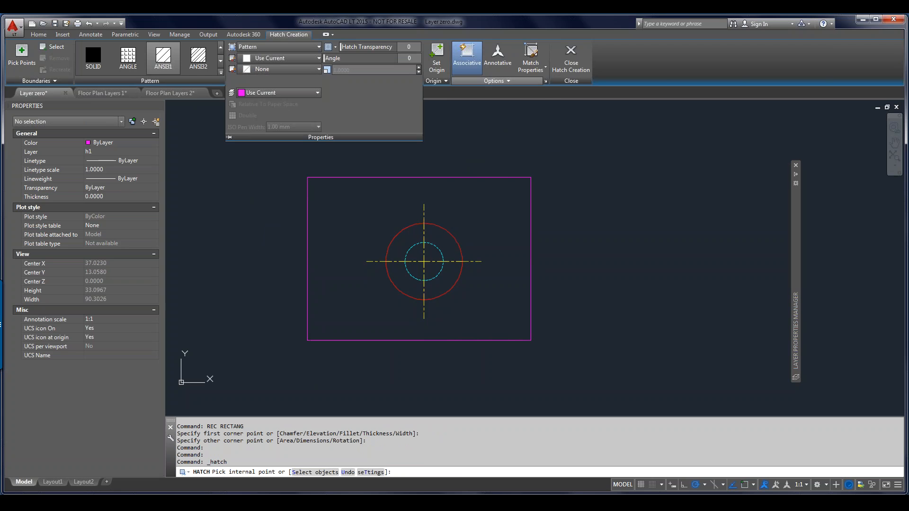
{"action": "left_click", "coordinate": [497, 81]}
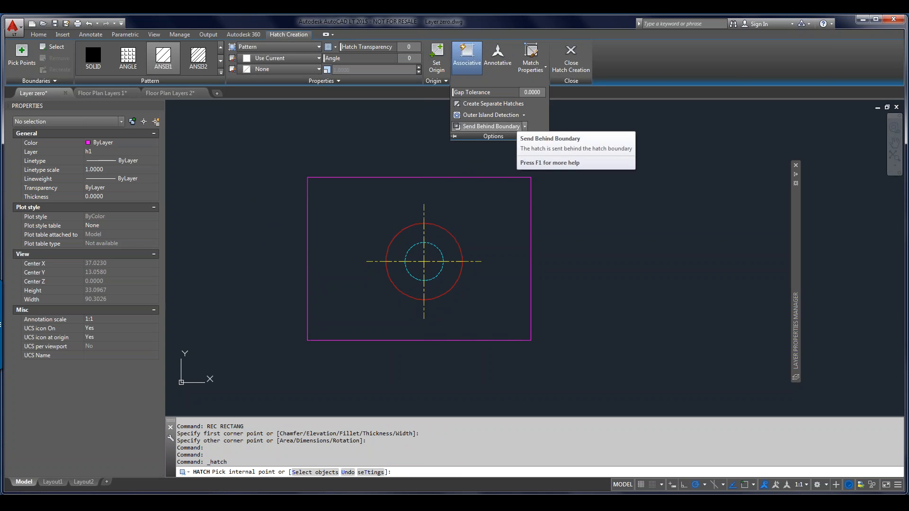
{"action": "left_click", "coordinate": [525, 126]}
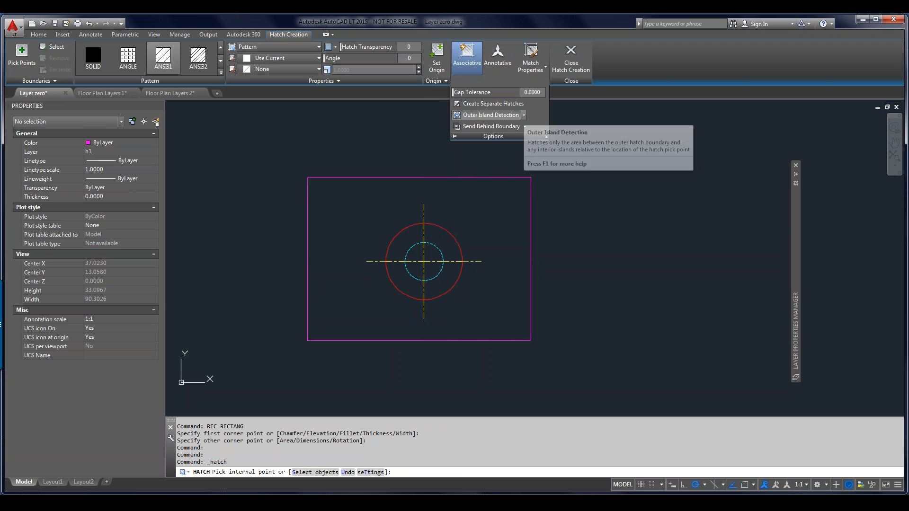
{"action": "left_click", "coordinate": [524, 115]}
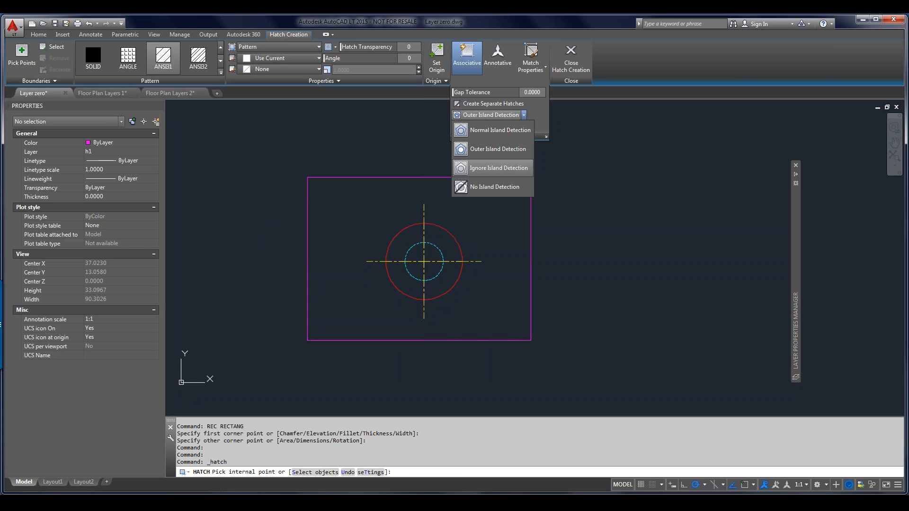
{"action": "left_click", "coordinate": [499, 168]}
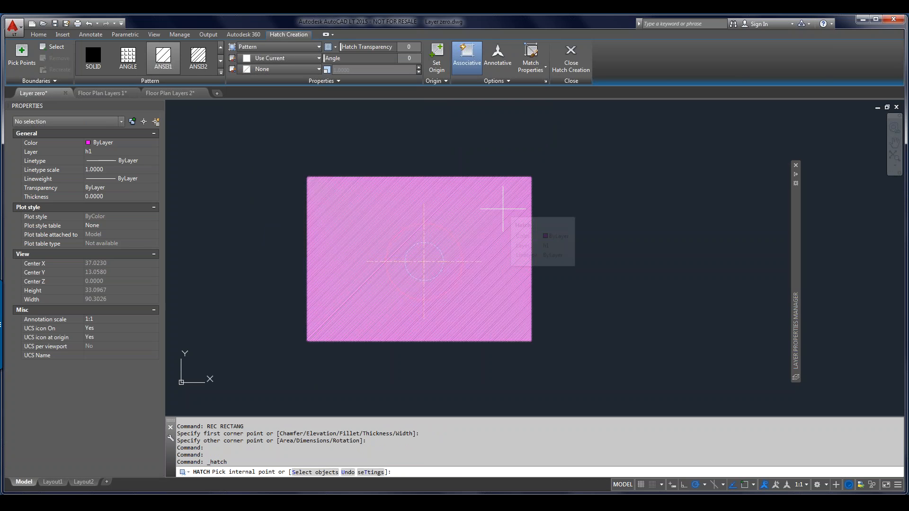
{"action": "left_click", "coordinate": [503, 209]}
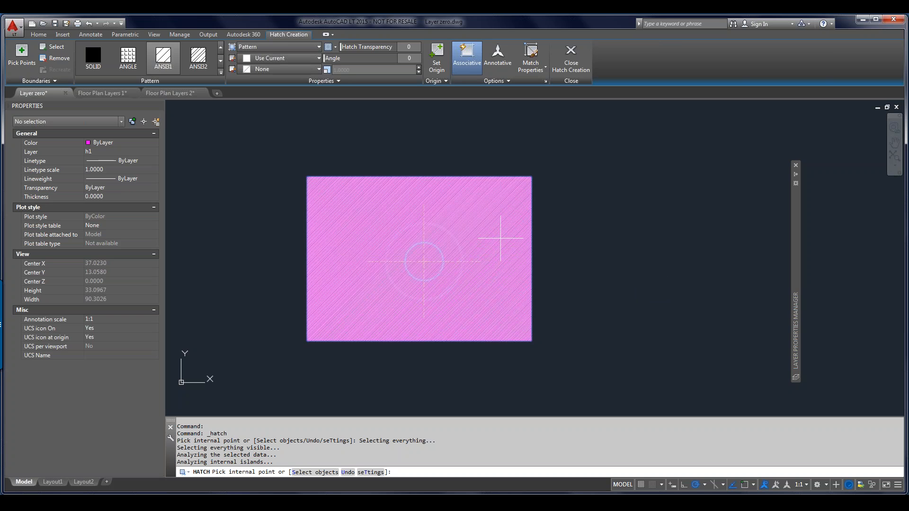
{"action": "key", "text": "Escape"}
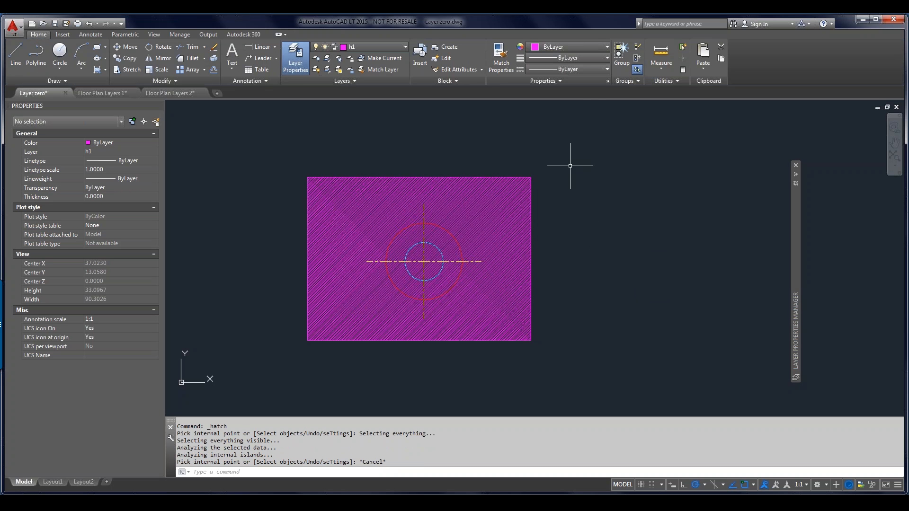
Step: Copy the hatched rectangle with its circles and centerlines about 27.2 units horizontally to the right of the original
{"action": "type", "text": "c"}
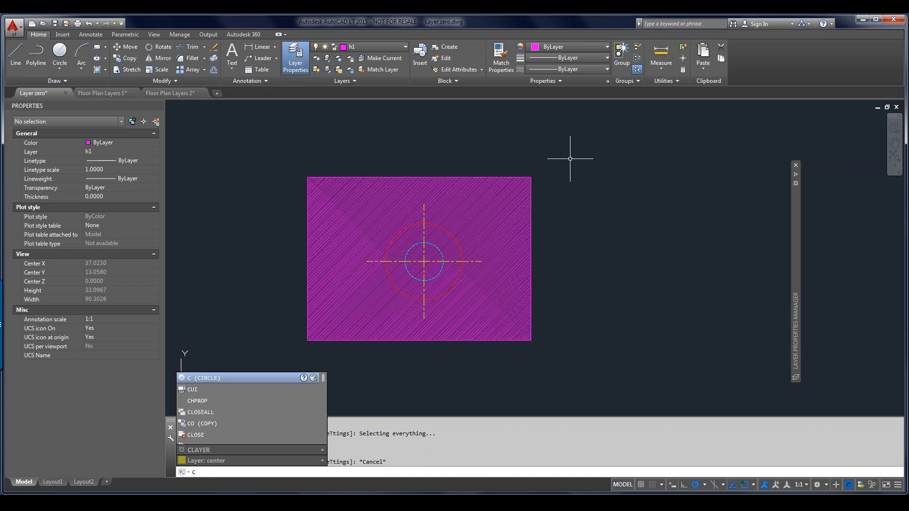
{"action": "key", "text": "BackSpace"}
{"action": "type", "text": "o"}
{"action": "key", "text": "Return"}
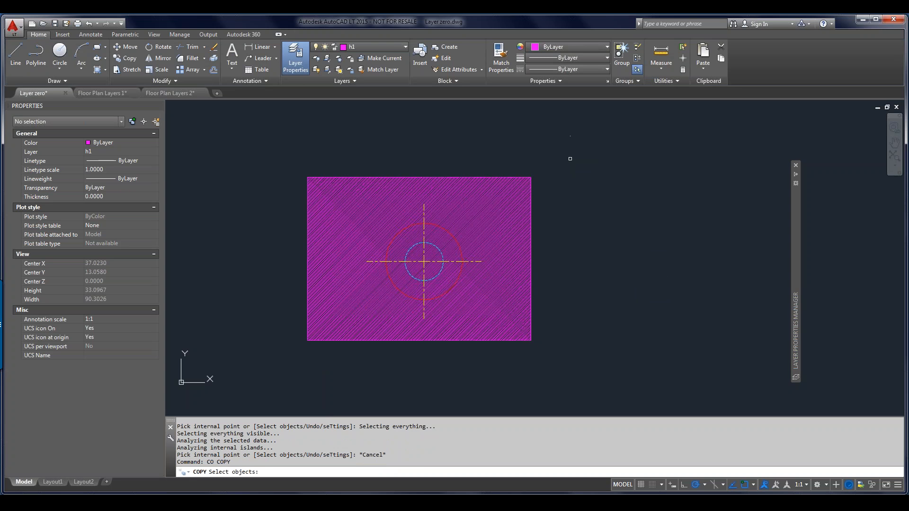
{"action": "left_click", "coordinate": [556, 177]}
{"action": "left_click", "coordinate": [313, 346]}
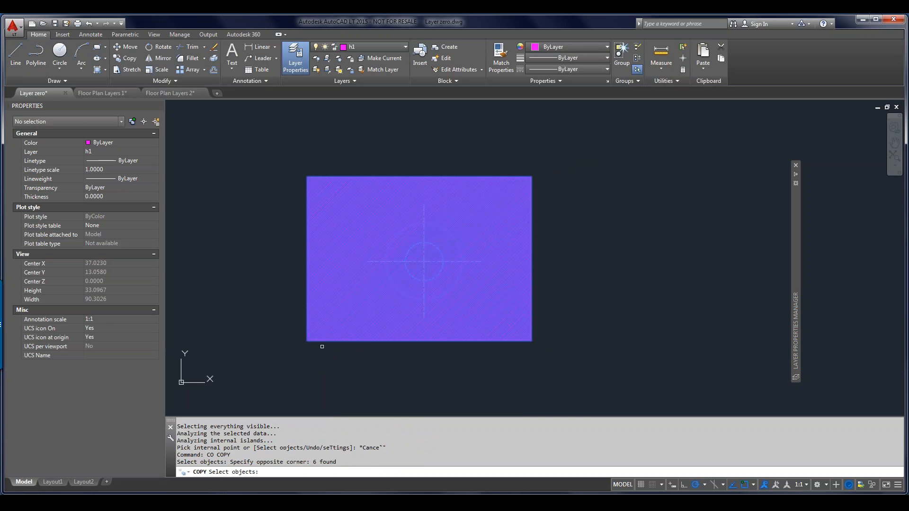
{"action": "key", "text": "Return"}
{"action": "left_click", "coordinate": [359, 360]}
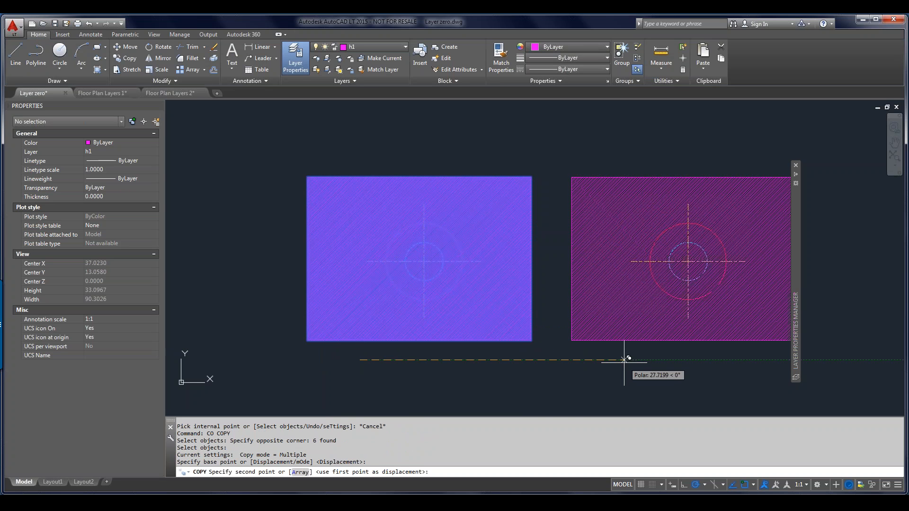
{"action": "left_click", "coordinate": [620, 358]}
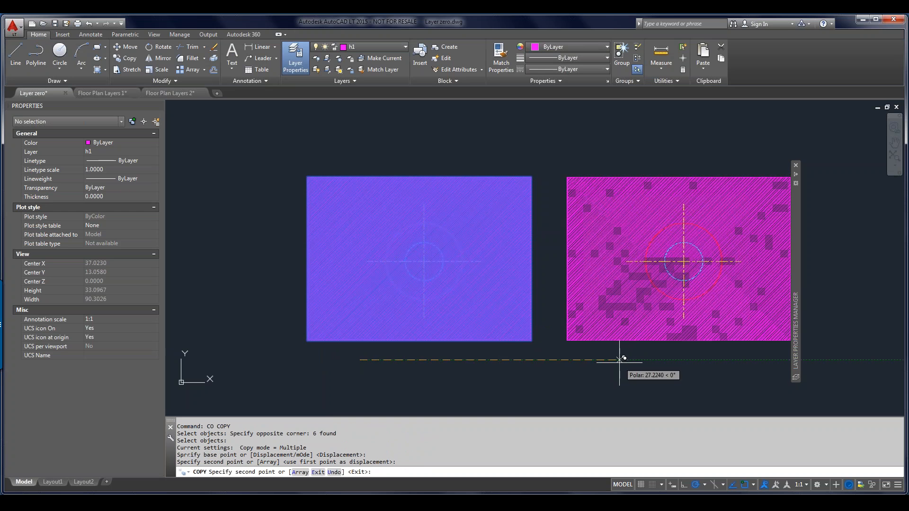
{"action": "key", "text": "Escape"}
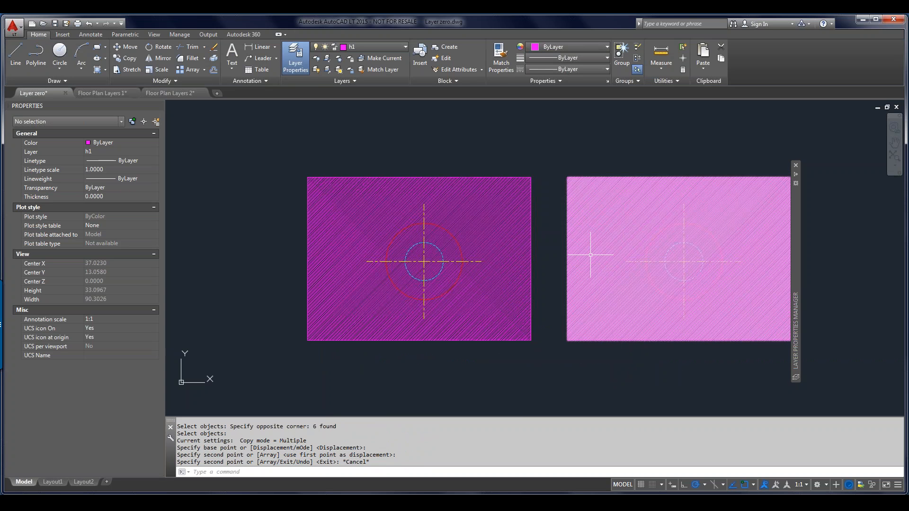
Step: Move the hatch of the copied rectangle to layer h2
{"action": "left_click", "coordinate": [592, 230]}
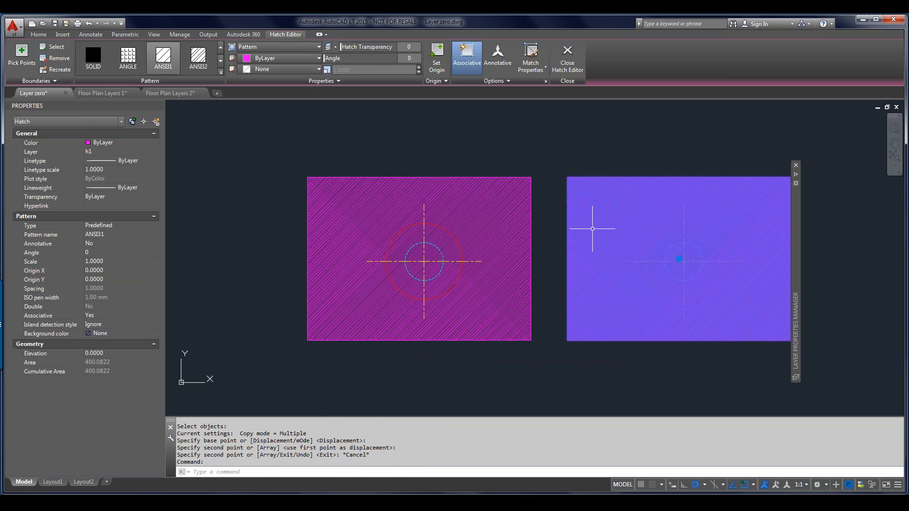
{"action": "left_click", "coordinate": [155, 151]}
{"action": "left_click", "coordinate": [95, 195]}
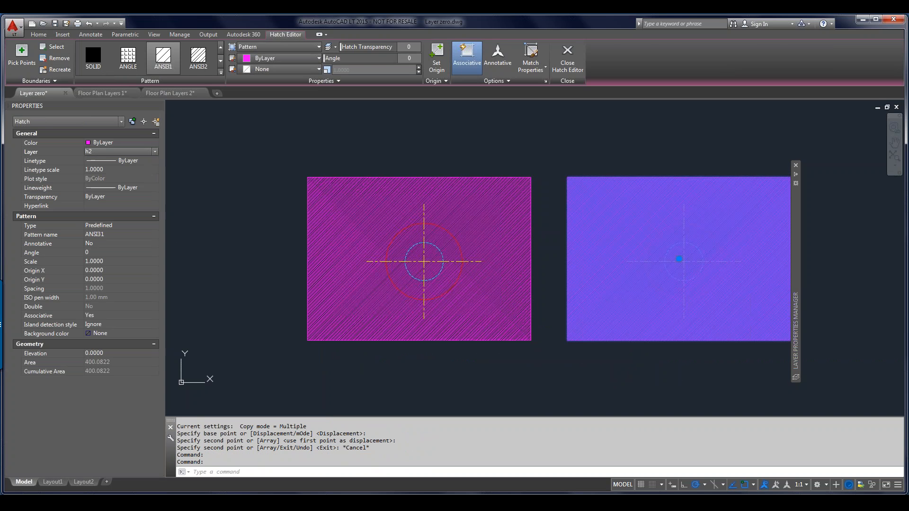
{"action": "key", "text": "Escape"}
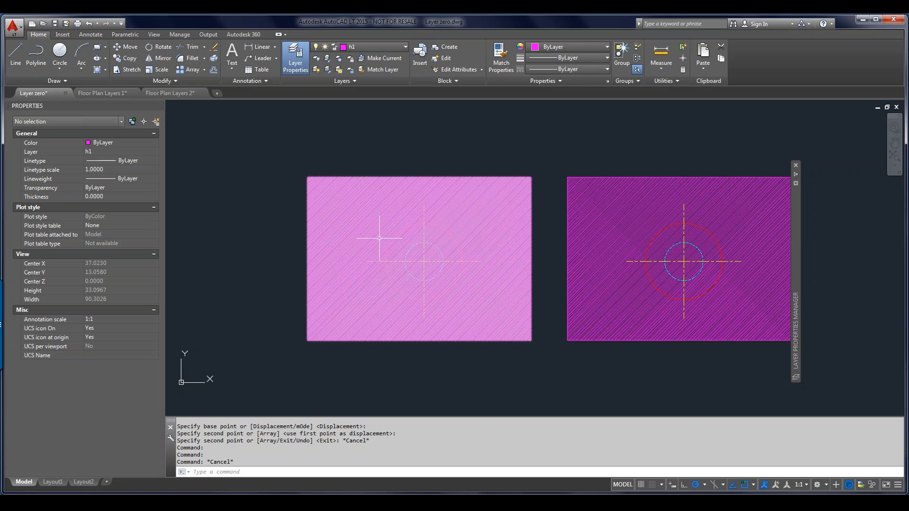
Step: Set the transparency of layer h1 to 70
{"action": "mouse_move", "coordinate": [795, 331]}
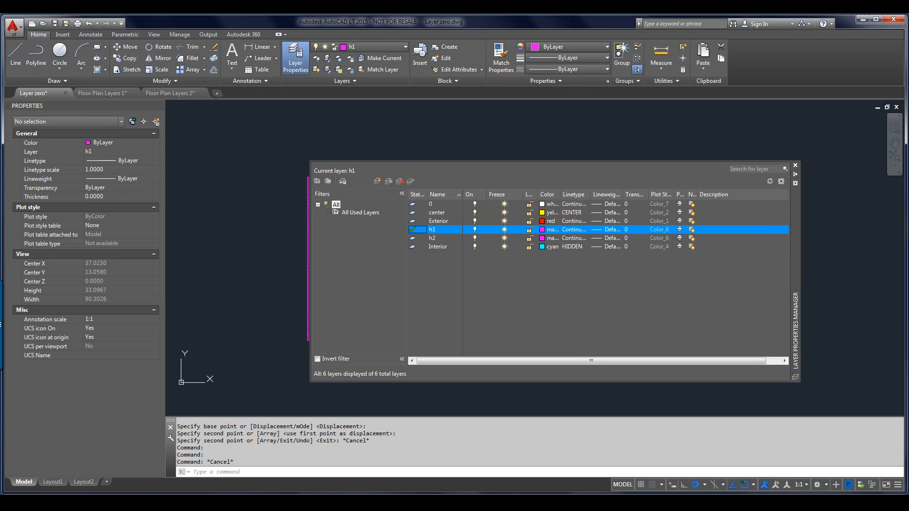
{"action": "left_click", "coordinate": [626, 229]}
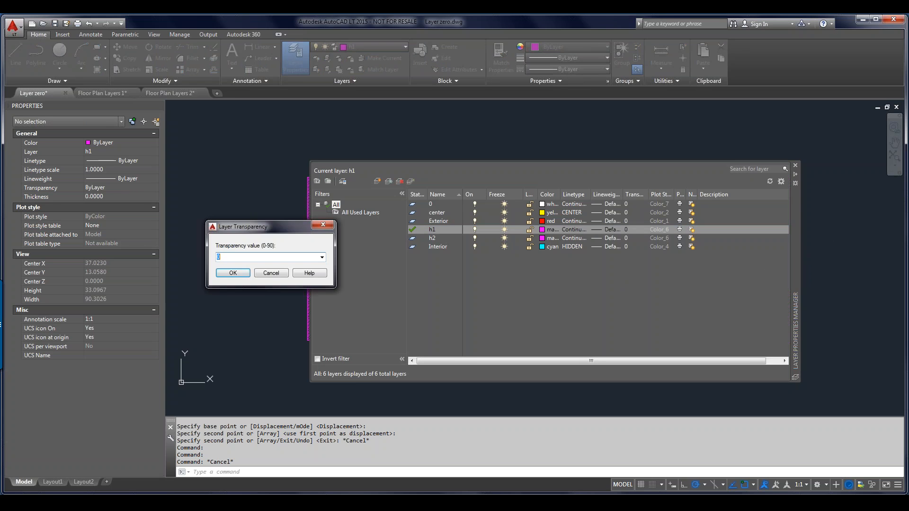
{"action": "left_click", "coordinate": [322, 257]}
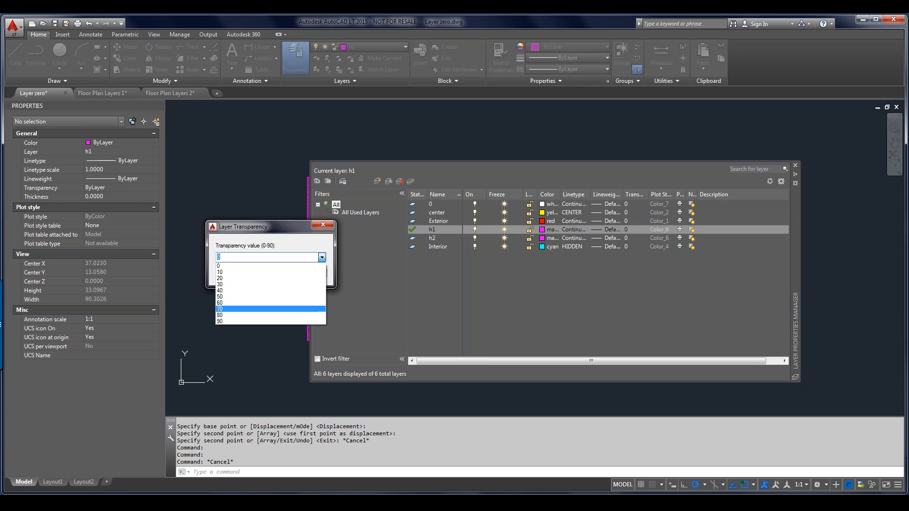
{"action": "left_click", "coordinate": [270, 308]}
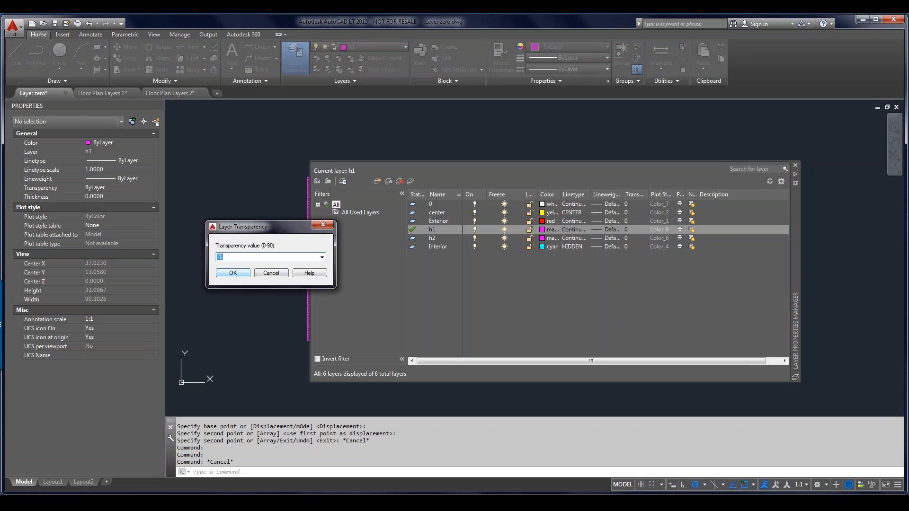
{"action": "left_click", "coordinate": [233, 272]}
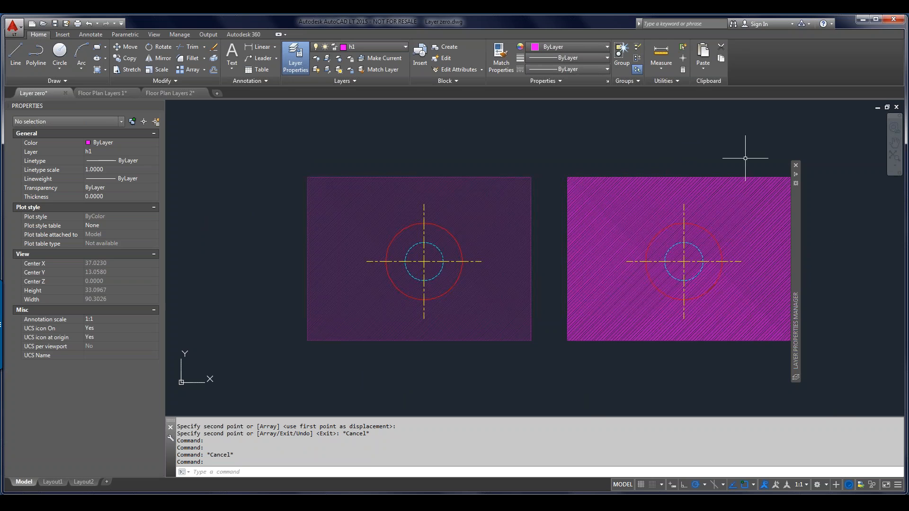
Step: Set the lineweight of the center layer to 0.40 mm
{"action": "mouse_move", "coordinate": [796, 239]}
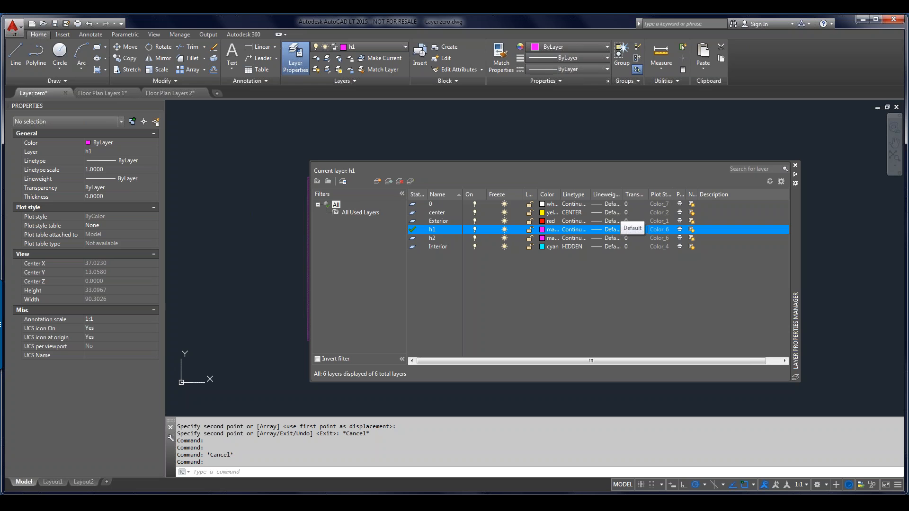
{"action": "left_click", "coordinate": [616, 212]}
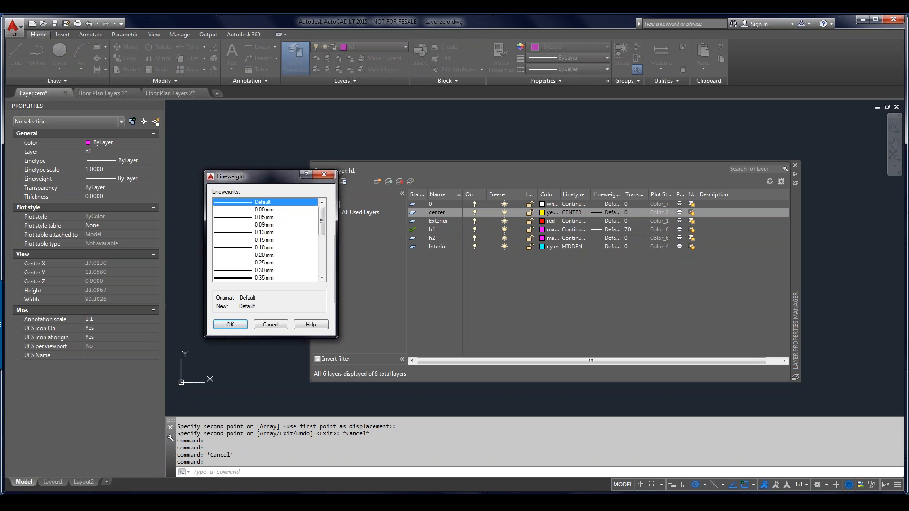
{"action": "left_click", "coordinate": [262, 255]}
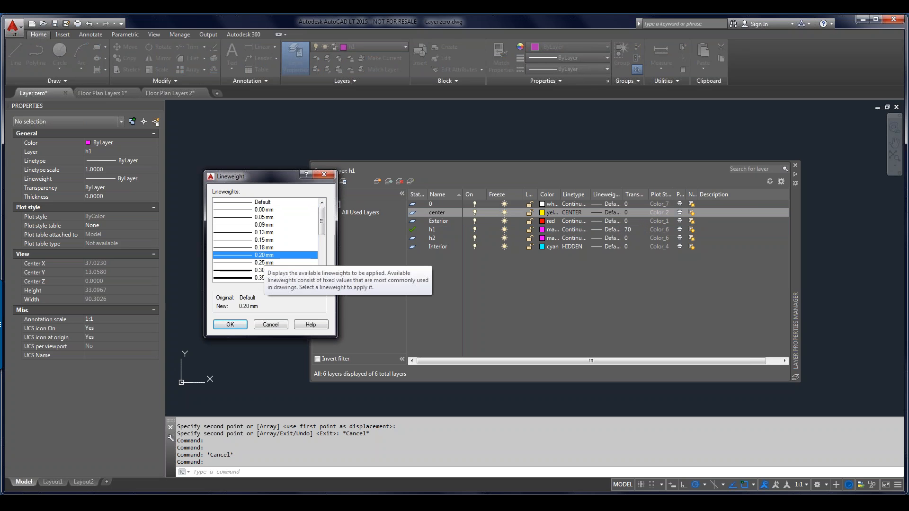
{"action": "scroll", "coordinate": [265, 246], "scroll_direction": "down", "scroll_amount": 2}
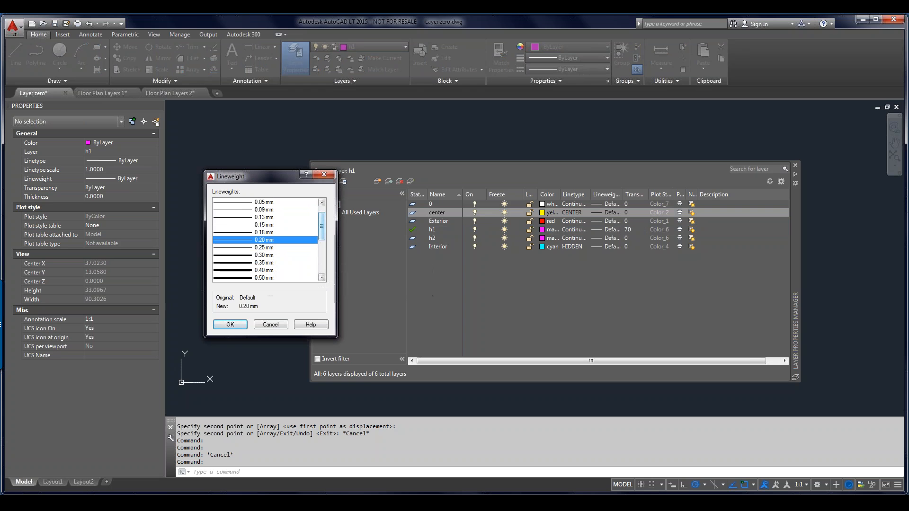
{"action": "left_click", "coordinate": [263, 255]}
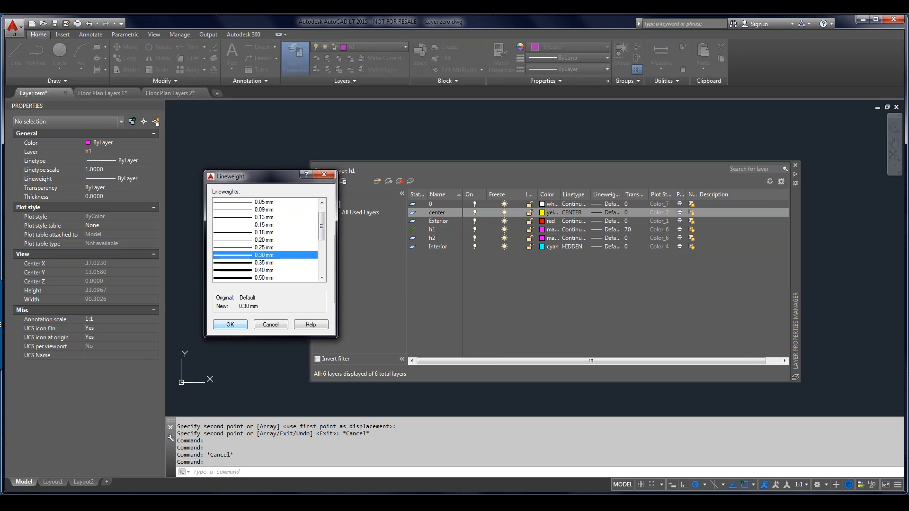
{"action": "left_click", "coordinate": [256, 271]}
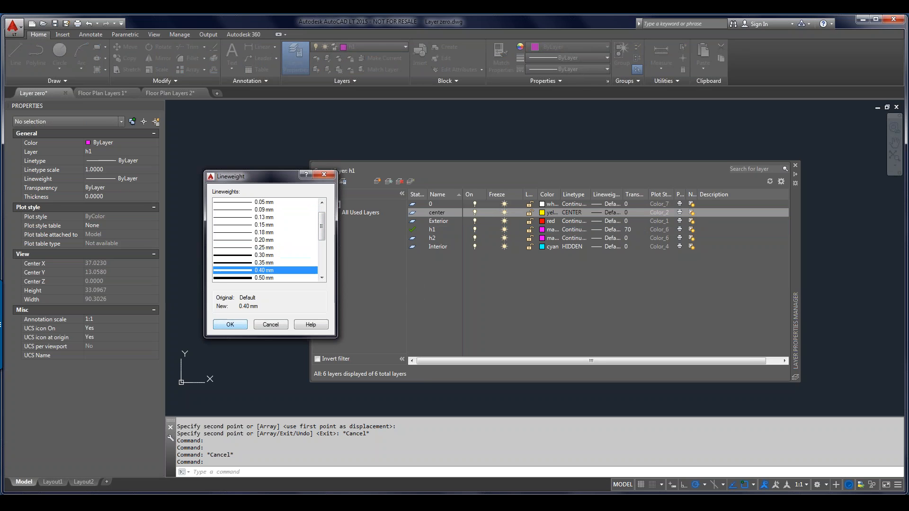
{"action": "left_click", "coordinate": [230, 324]}
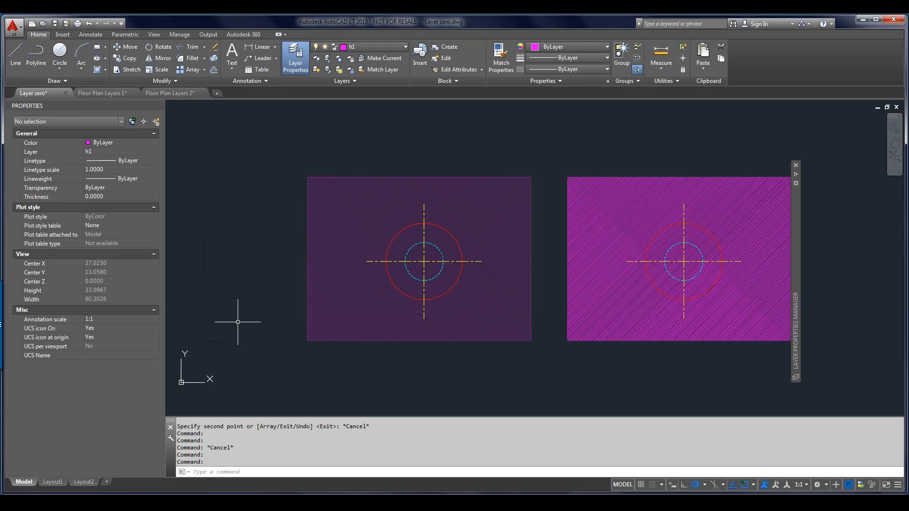
Step: Add the LineWeight toggle to the status bar and turn on lineweight display in the drawing
{"action": "scroll", "coordinate": [430, 218], "scroll_direction": "up", "scroll_amount": 8}
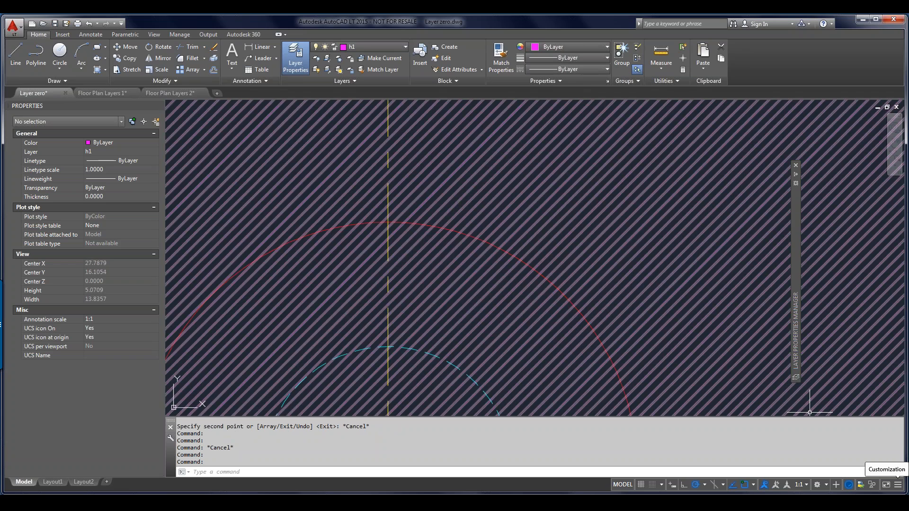
{"action": "left_click", "coordinate": [898, 484]}
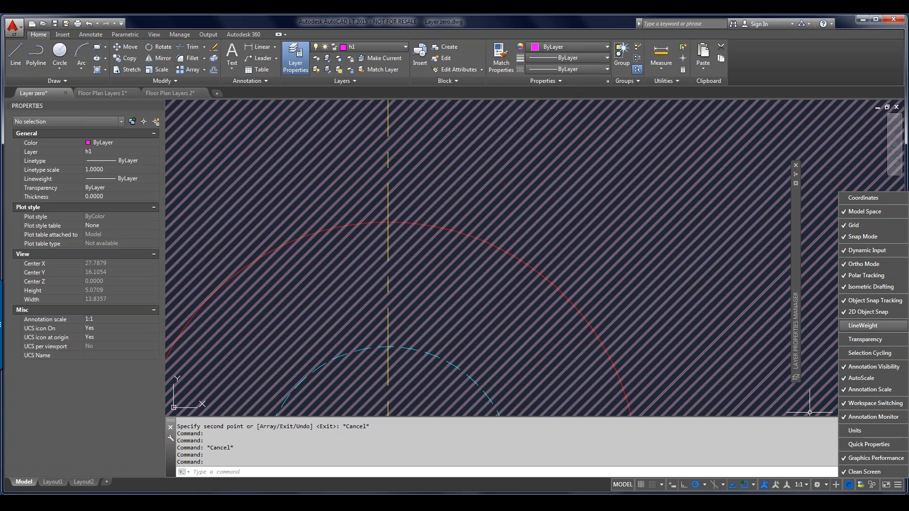
{"action": "left_click", "coordinate": [862, 325]}
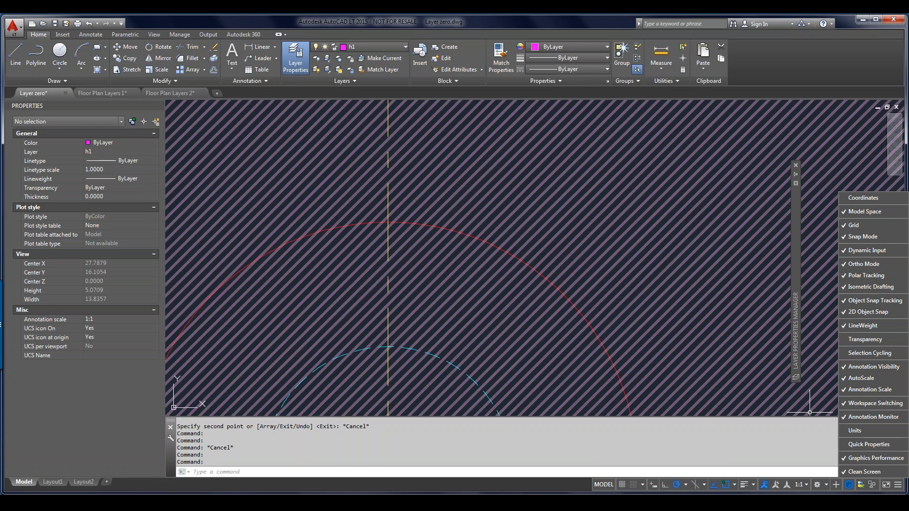
{"action": "key", "text": "Escape"}
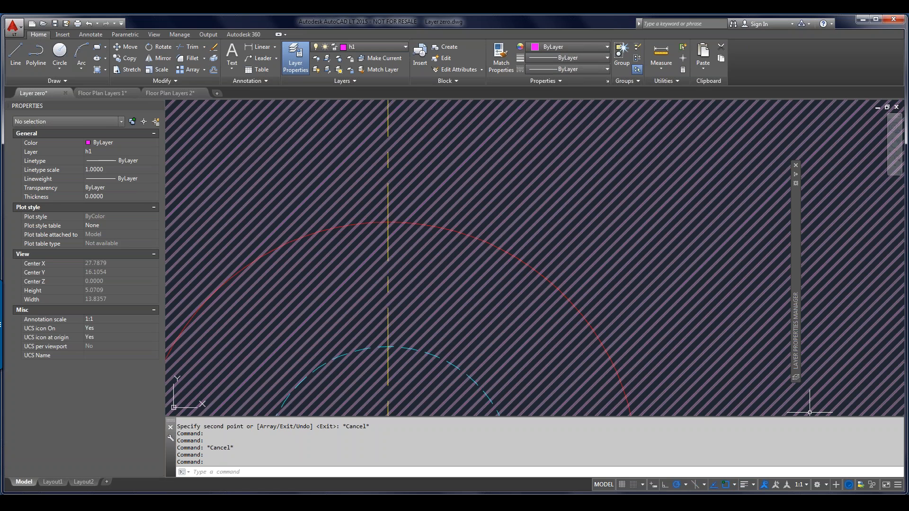
{"action": "left_click", "coordinate": [744, 484]}
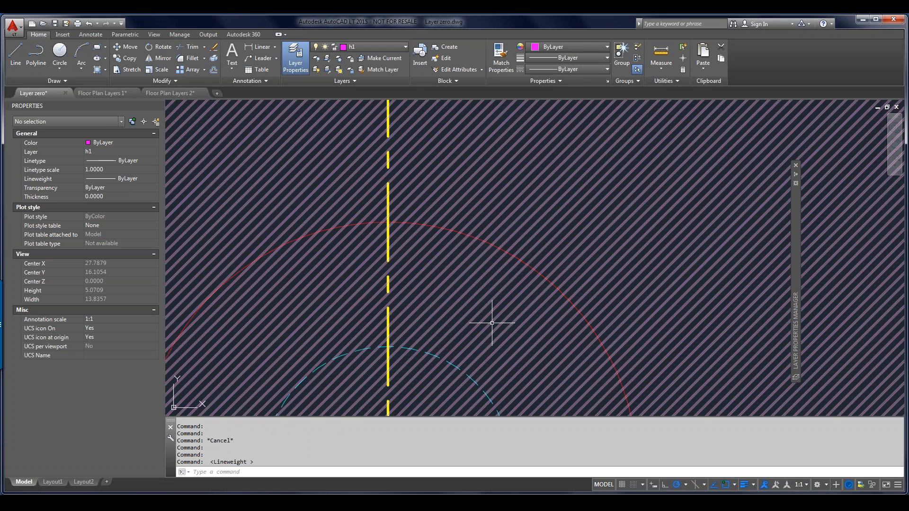
{"action": "left_click", "coordinate": [517, 160]}
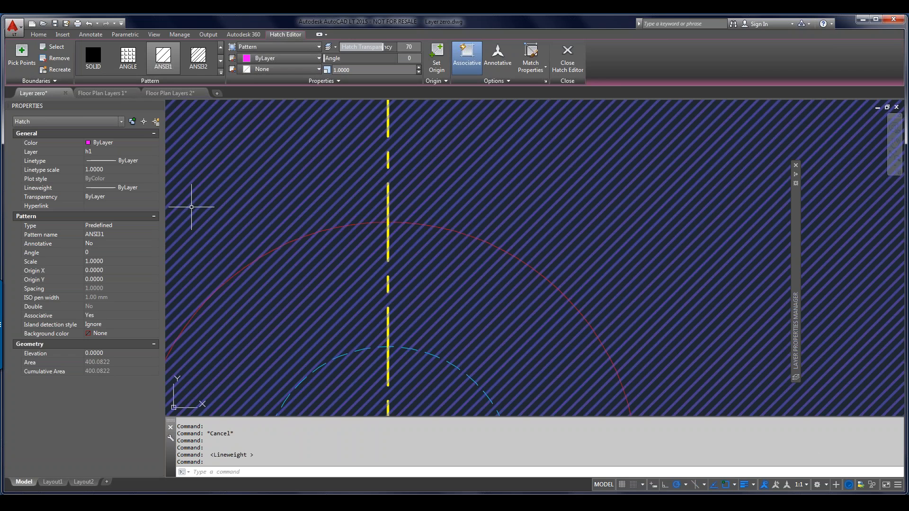
{"action": "key", "text": "Escape"}
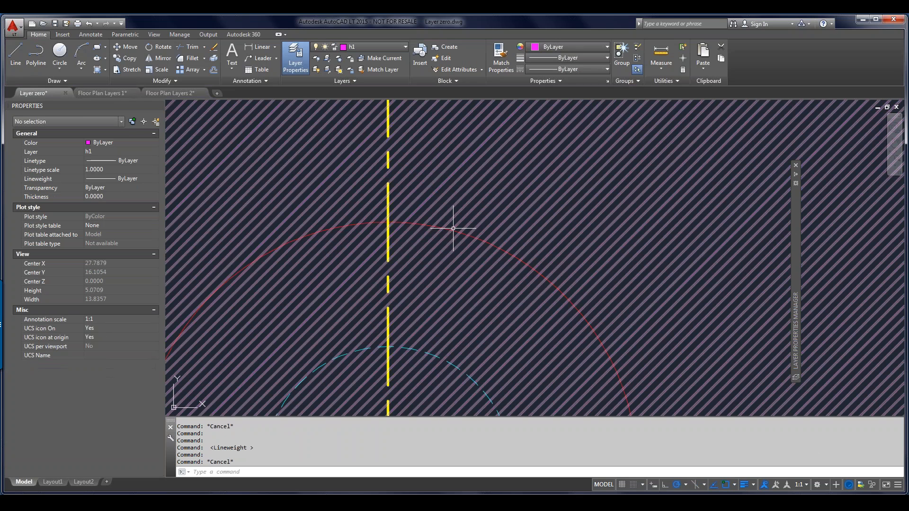
Step: Lock layers h1 and h2, which hold the hatches of the two rectangles
{"action": "scroll", "coordinate": [431, 403], "scroll_direction": "down", "scroll_amount": 6}
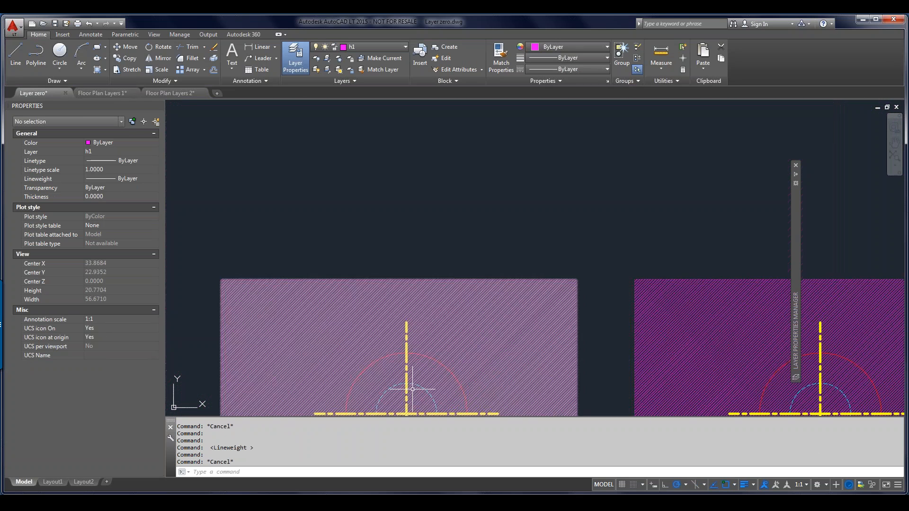
{"action": "mouse_move", "coordinate": [442, 304]}
{"action": "middle_mouse_down"}
{"action": "mouse_move", "coordinate": [459, 115]}
{"action": "mouse_move", "coordinate": [440, 140]}
{"action": "middle_mouse_up"}
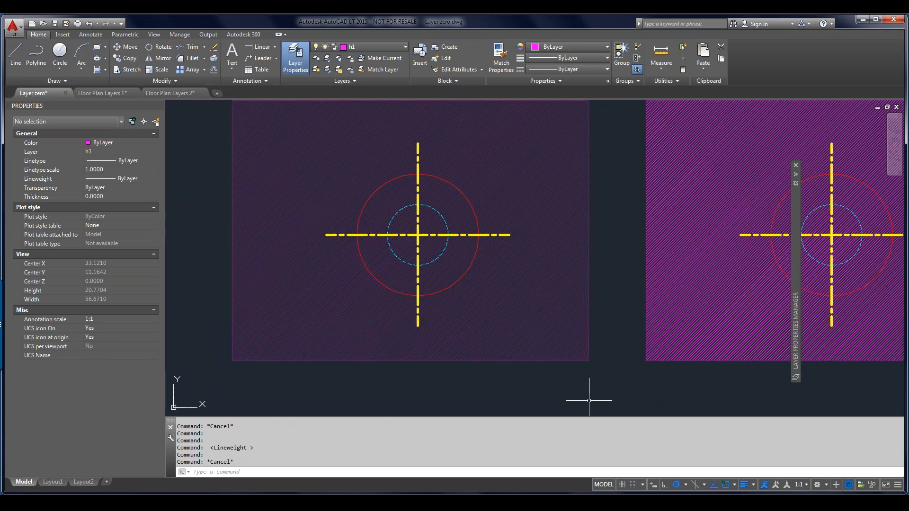
{"action": "scroll", "coordinate": [444, 398], "scroll_direction": "down", "scroll_amount": 2}
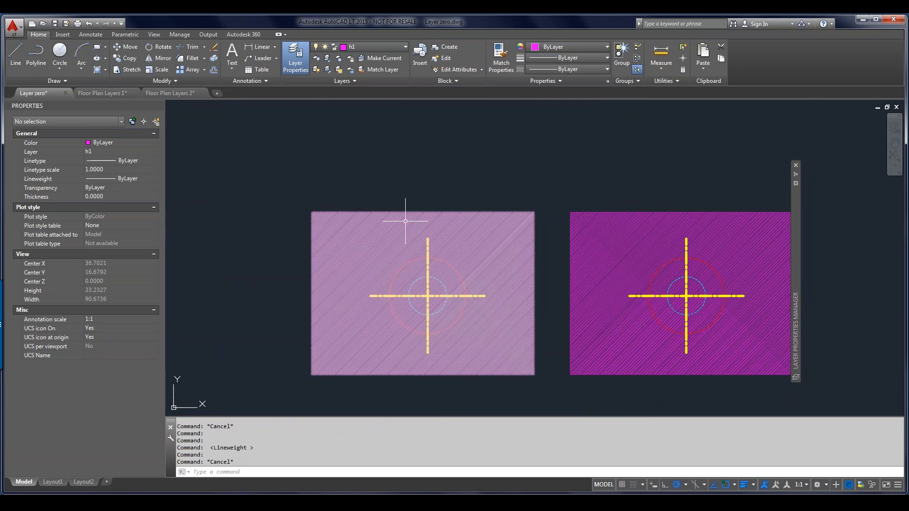
{"action": "mouse_move", "coordinate": [795, 194]}
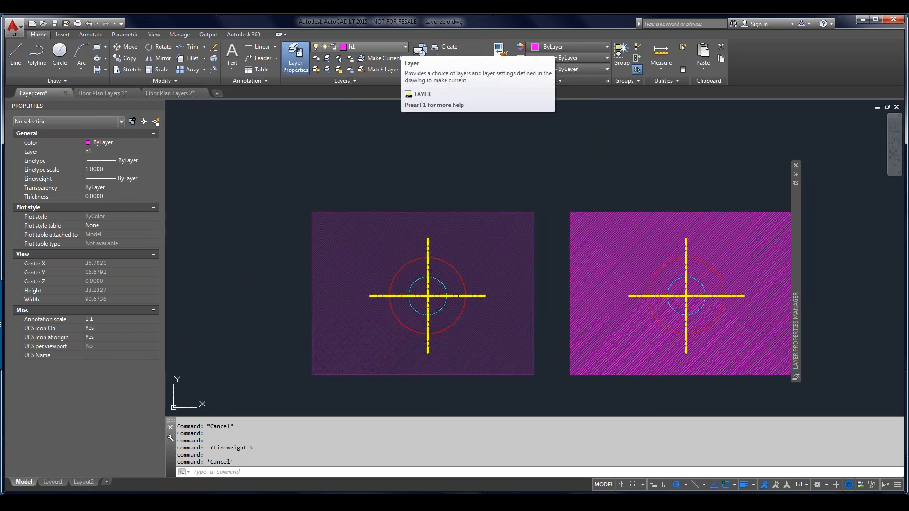
{"action": "left_click", "coordinate": [401, 47]}
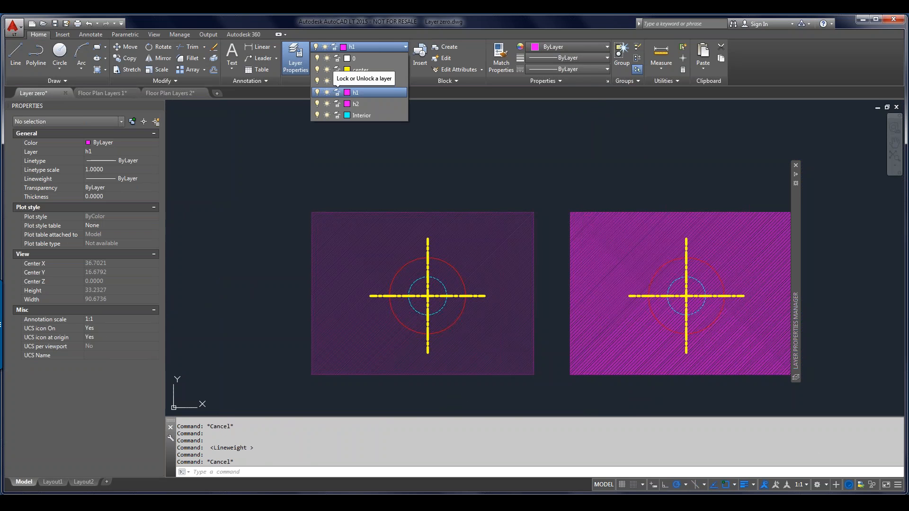
{"action": "left_click", "coordinate": [337, 92]}
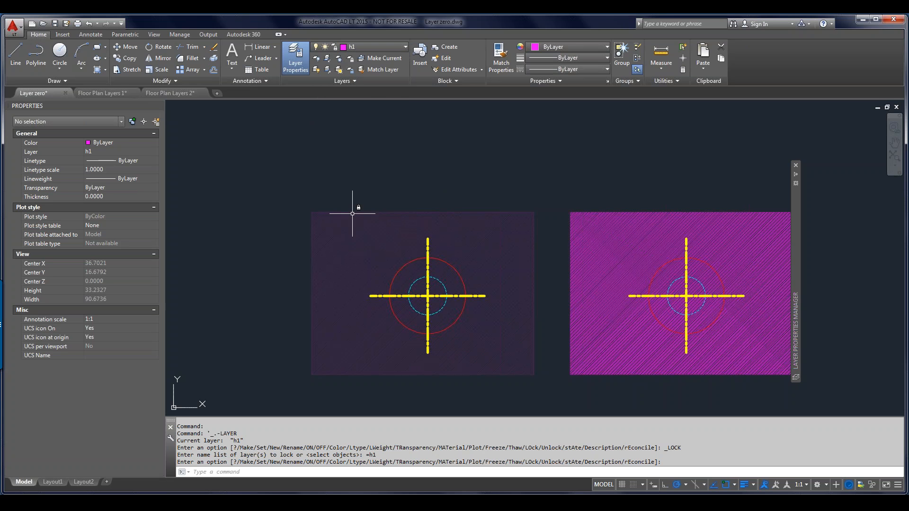
{"action": "left_click", "coordinate": [379, 47]}
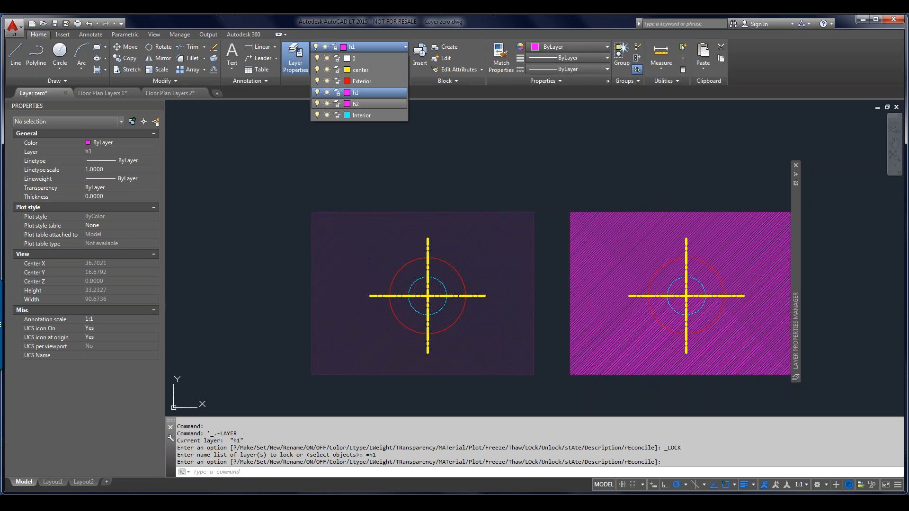
{"action": "left_click", "coordinate": [337, 104]}
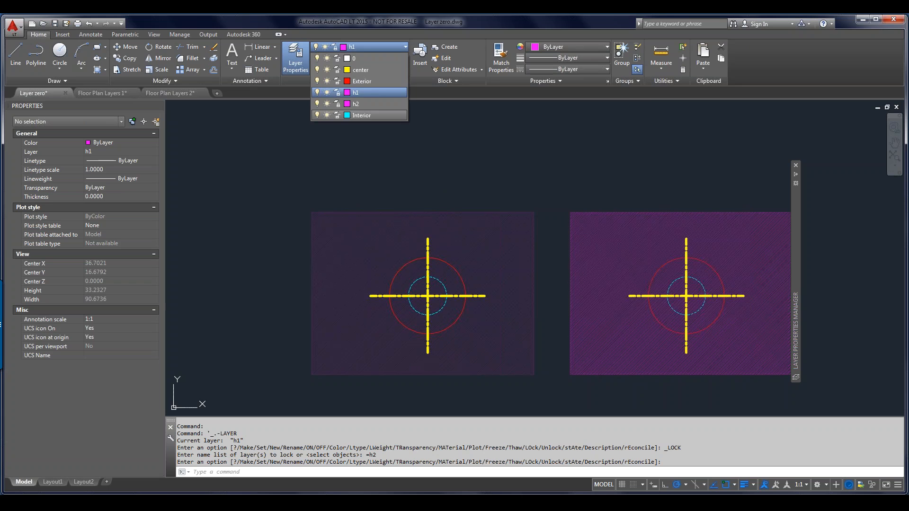
{"action": "mouse_move", "coordinate": [609, 273]}
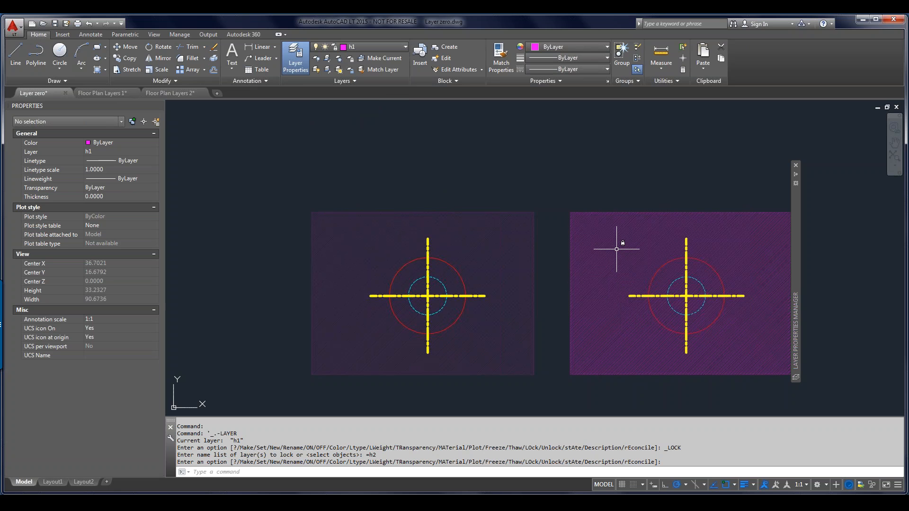
{"action": "mouse_move", "coordinate": [616, 249]}
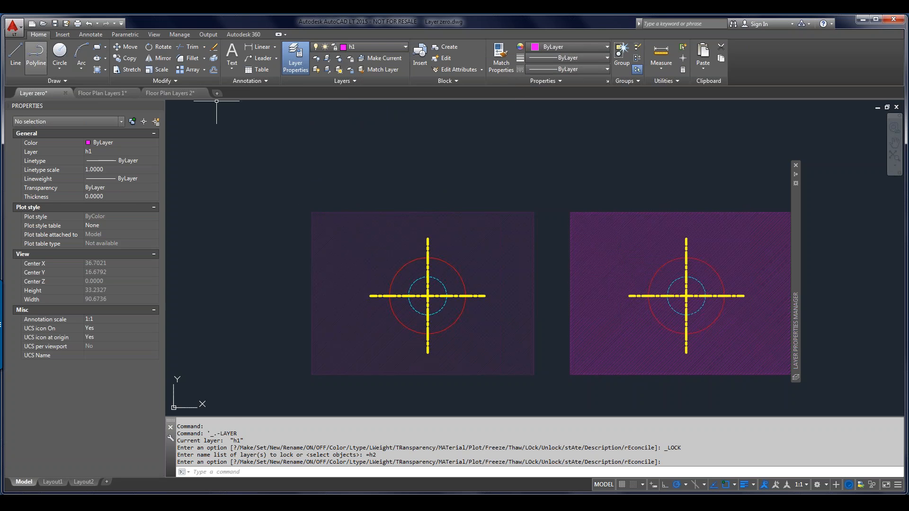
Step: Draw a closed four-sided outline of lines on layer h1 above the original rectangle, with its lower edge about 23.1 units long
{"action": "left_click", "coordinate": [16, 54]}
{"action": "left_click", "coordinate": [304, 145]}
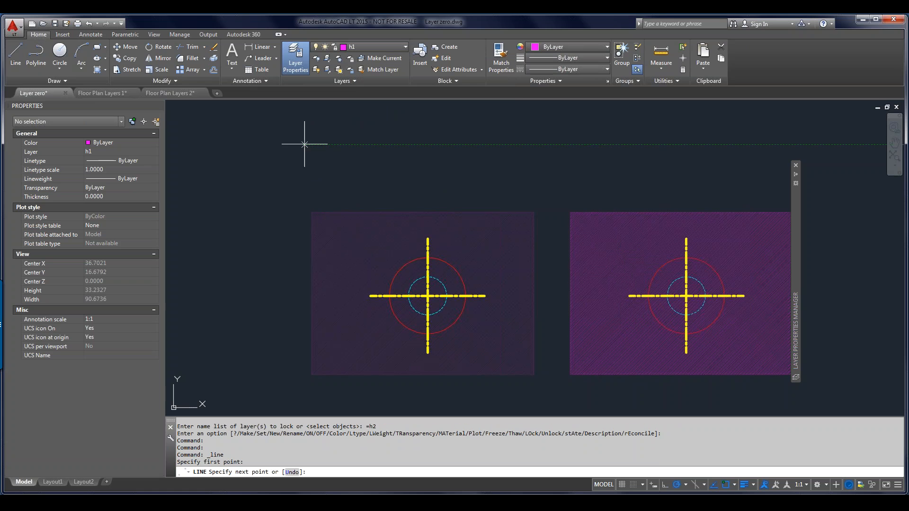
{"action": "left_click", "coordinate": [586, 144]}
{"action": "left_click", "coordinate": [578, 182]}
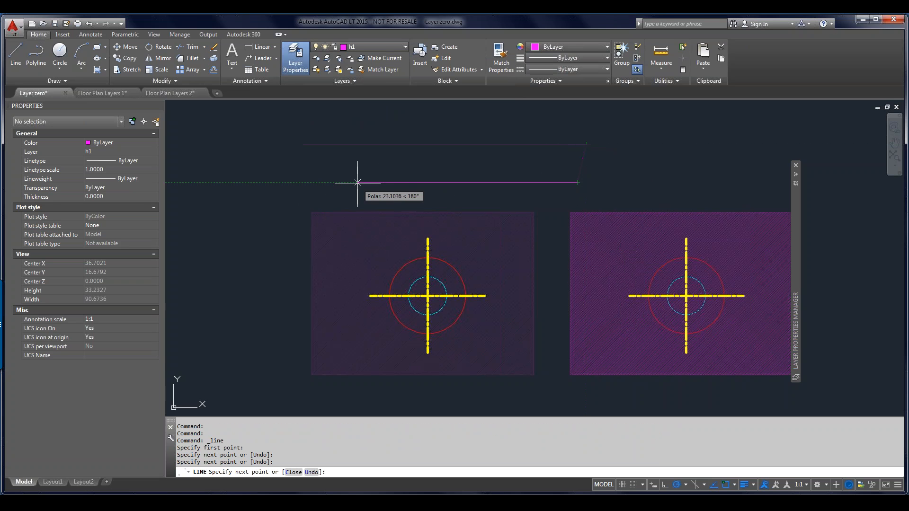
{"action": "left_click", "coordinate": [358, 182]}
{"action": "left_click", "coordinate": [306, 145]}
{"action": "key", "text": "Escape"}
Step: Try to erase the four outline lines on the locked layer h1
{"action": "left_click", "coordinate": [650, 127]}
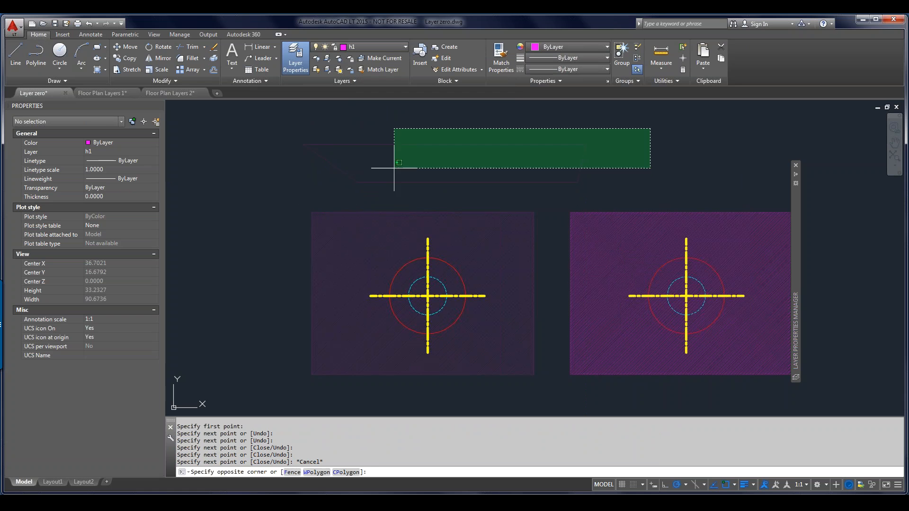
{"action": "left_click", "coordinate": [244, 200]}
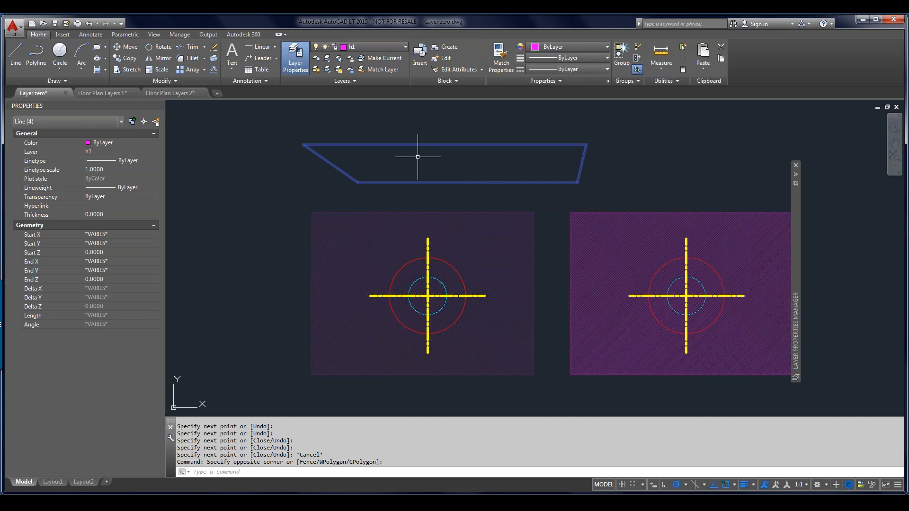
{"action": "type", "text": "e"}
{"action": "key", "text": "Return"}
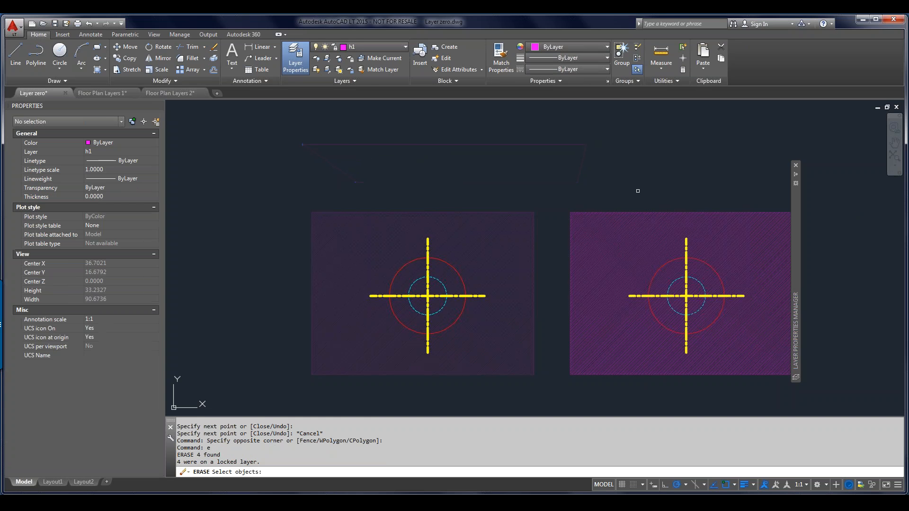
{"action": "key", "text": "Escape"}
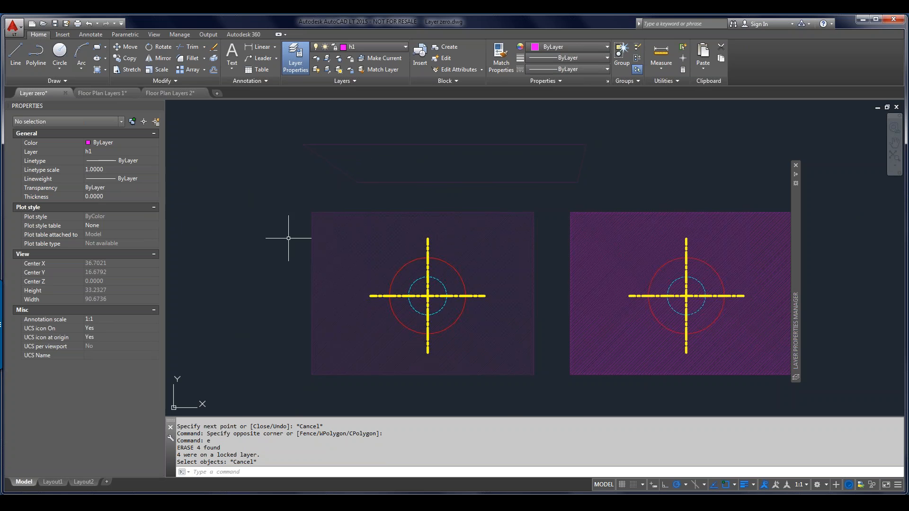
Step: Switch to the Floor Plan Layers 1 drawing and bring the whole floor plan into view
{"action": "left_click", "coordinate": [102, 93]}
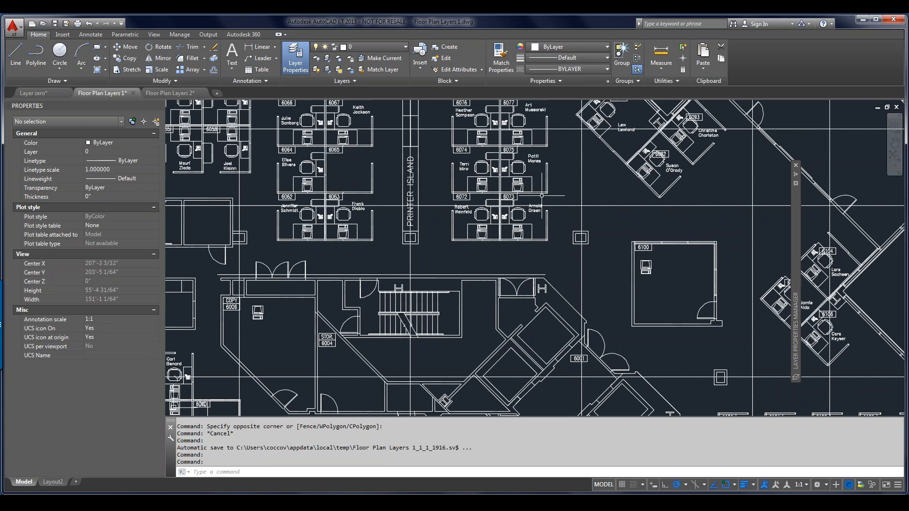
{"action": "scroll", "coordinate": [578, 185], "scroll_direction": "down", "scroll_amount": 6}
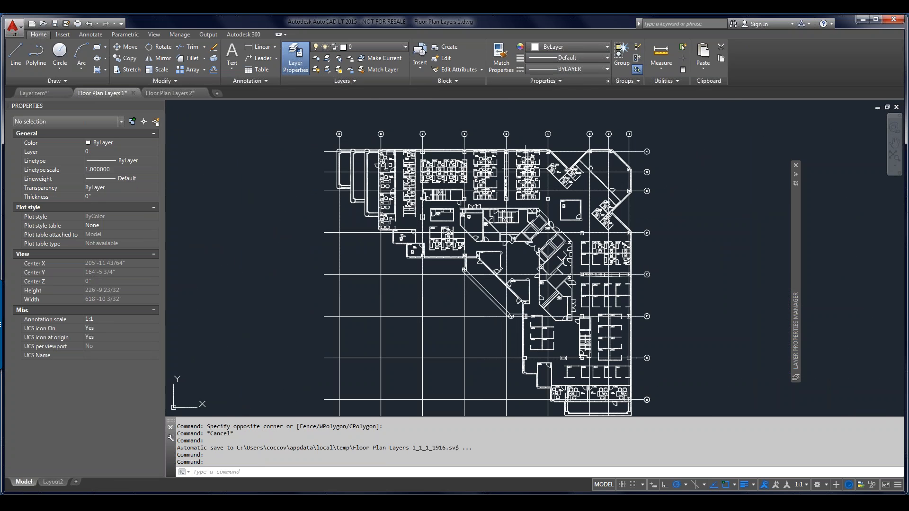
{"action": "mouse_move", "coordinate": [524, 168]}
{"action": "mouse_move", "coordinate": [466, 196]}
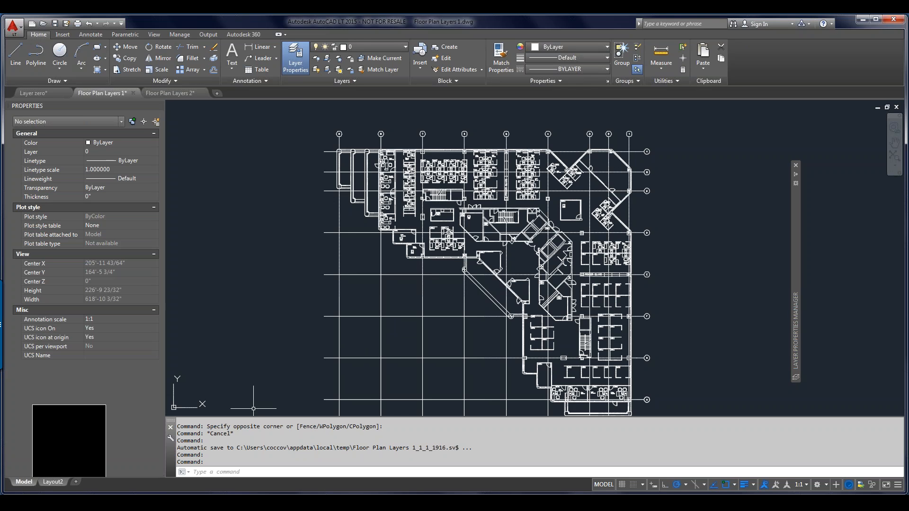
Step: Examine the expanded plot options for the model, including the setting for plotting object transparency, without plotting
{"action": "right_click", "coordinate": [24, 481]}
{"action": "left_click", "coordinate": [46, 459]}
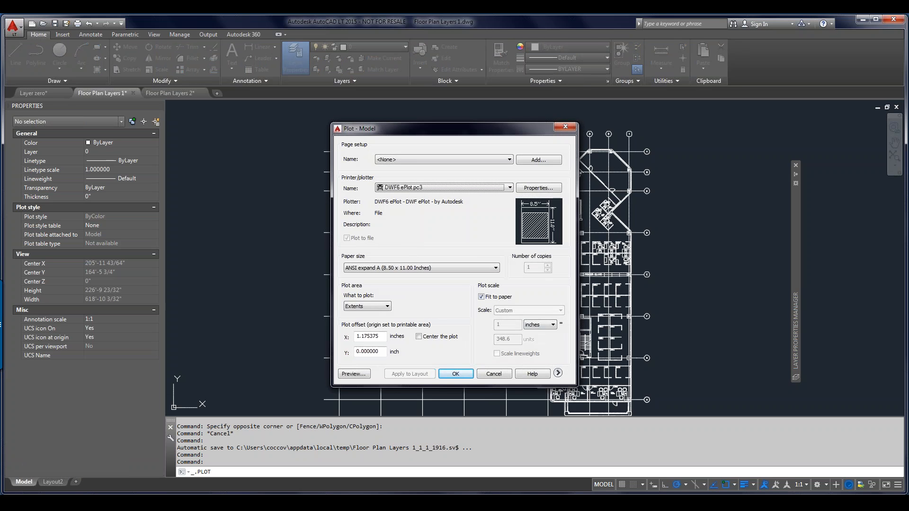
{"action": "left_click", "coordinate": [558, 373]}
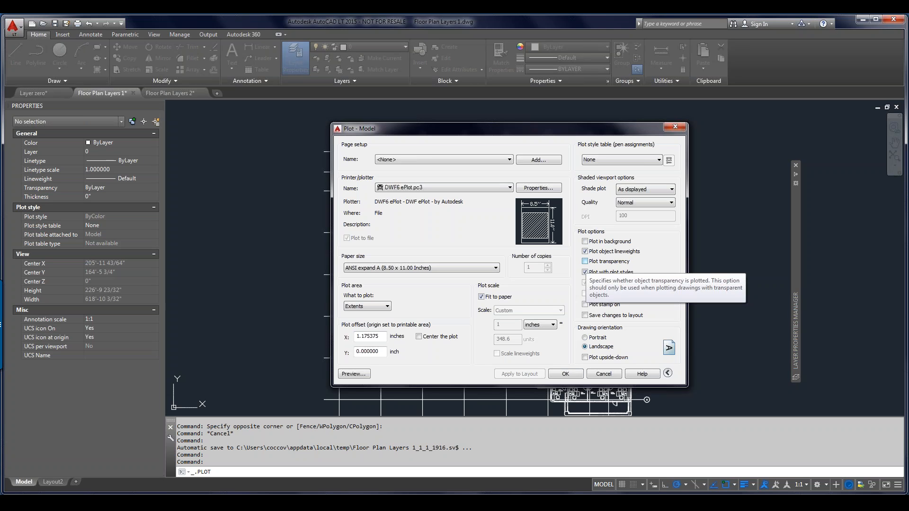
{"action": "left_click", "coordinate": [604, 373]}
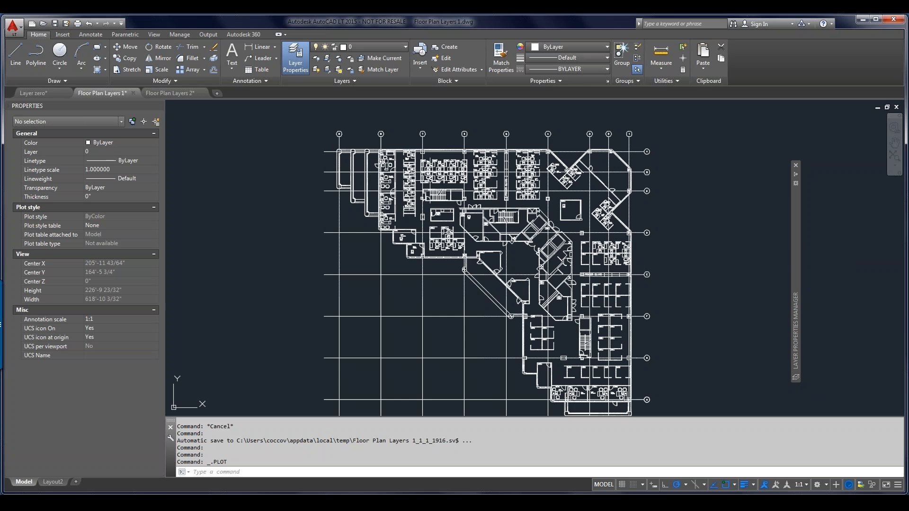
Step: Move the chair block in cubicle 6052 to the CHAIRS layer
{"action": "scroll", "coordinate": [438, 168], "scroll_direction": "up", "scroll_amount": 6}
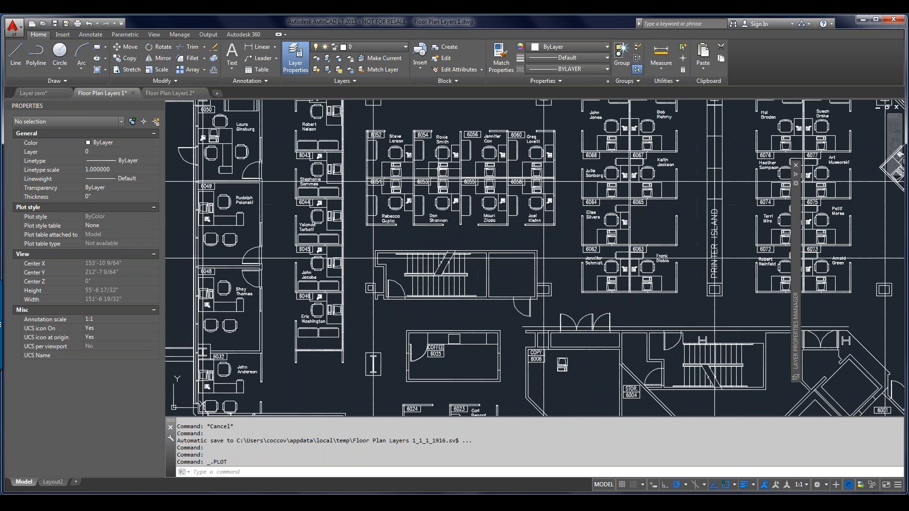
{"action": "scroll", "coordinate": [397, 151], "scroll_direction": "up", "scroll_amount": 4}
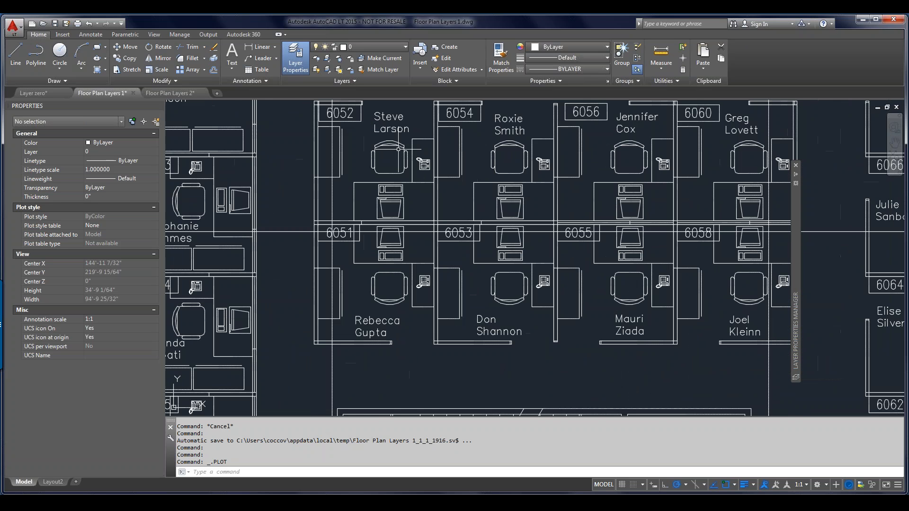
{"action": "left_click", "coordinate": [391, 144]}
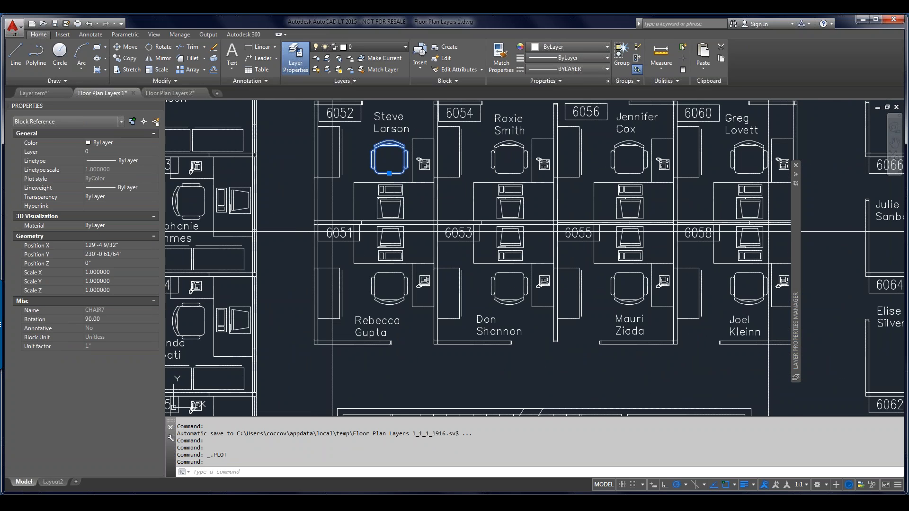
{"action": "left_click", "coordinate": [374, 47]}
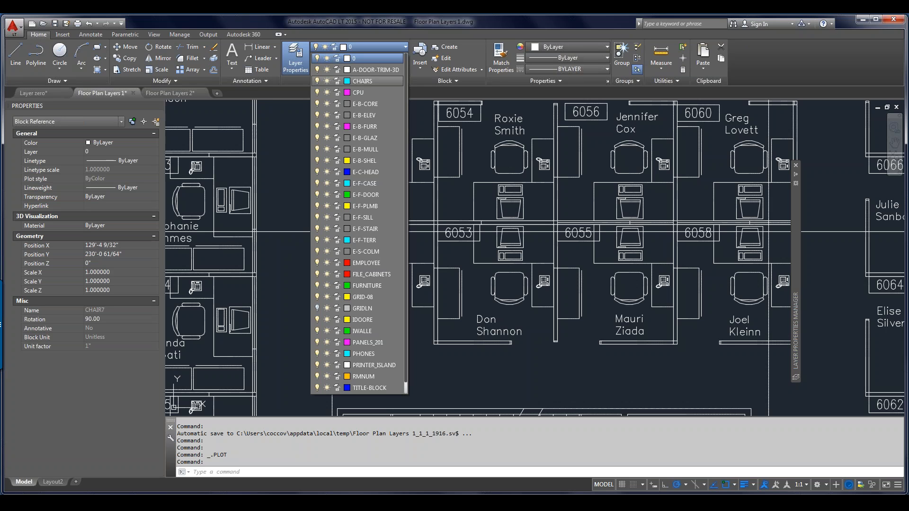
{"action": "left_click", "coordinate": [374, 81]}
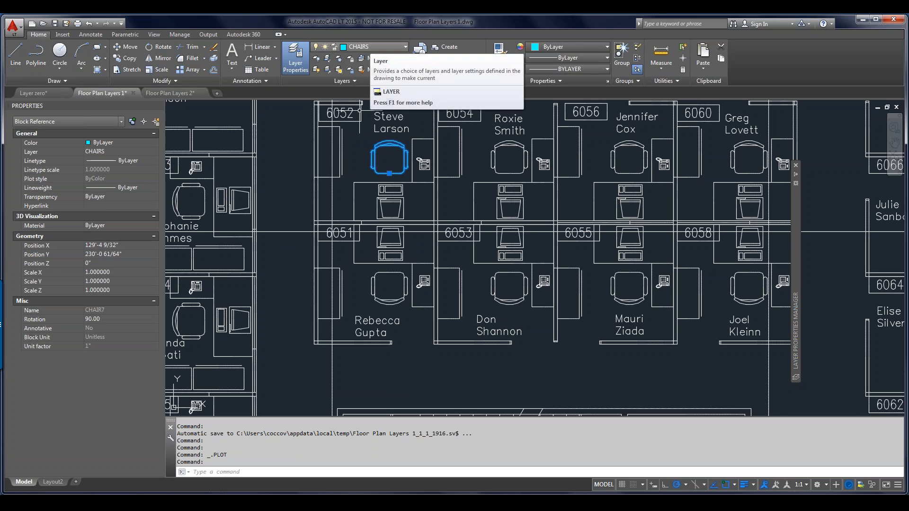
{"action": "key", "text": "Escape"}
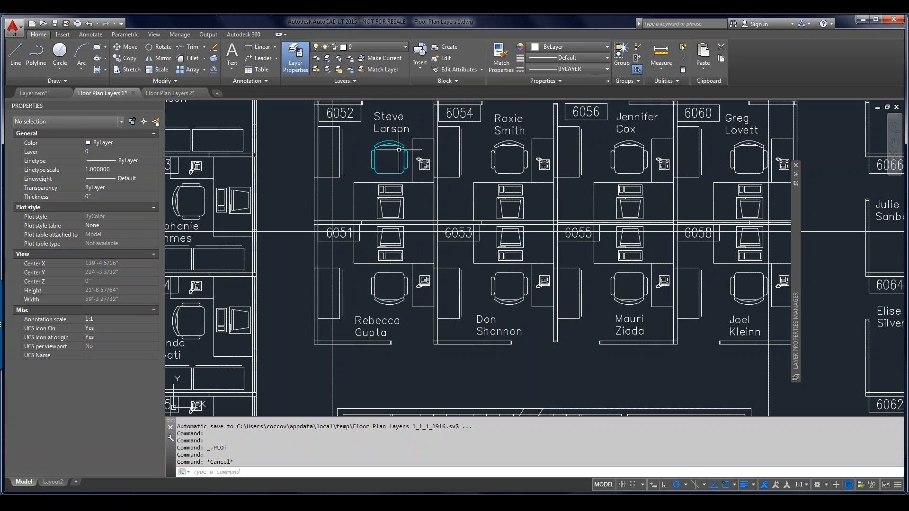
Step: Quick-select all block references named CHAIR7 in the entire drawing and move them to the CHAIRS layer
{"action": "left_click", "coordinate": [399, 142]}
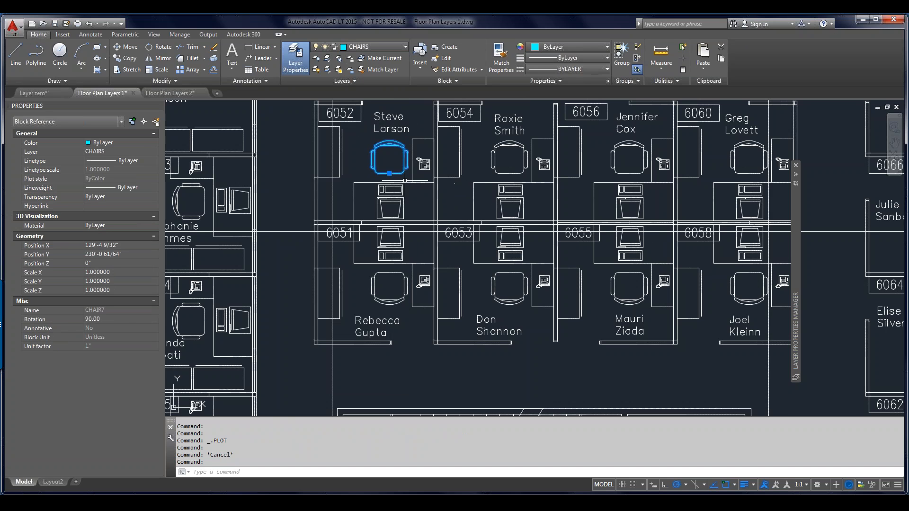
{"action": "key", "text": "Escape"}
{"action": "right_click", "coordinate": [450, 203]}
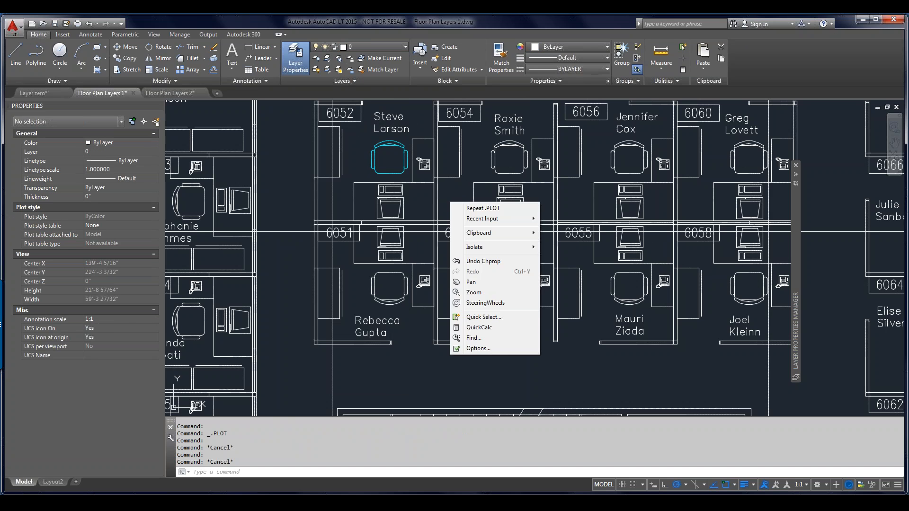
{"action": "left_click", "coordinate": [483, 316]}
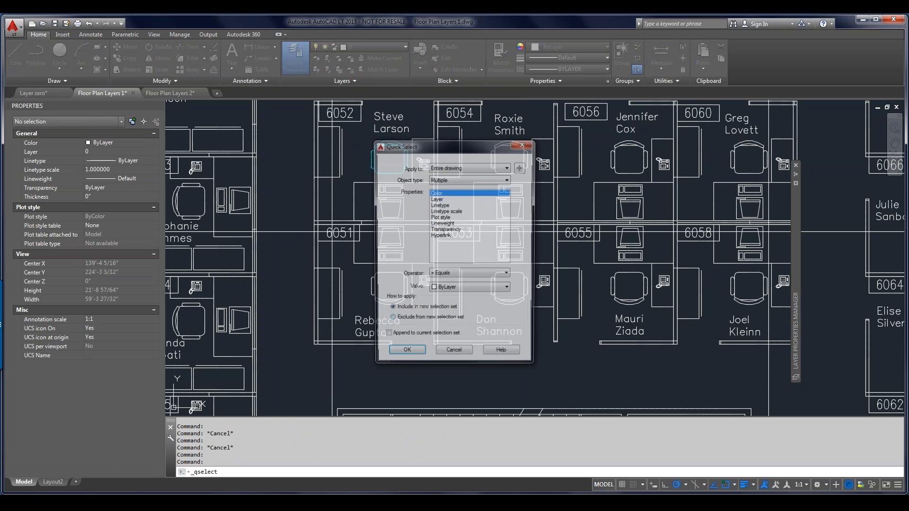
{"action": "left_click", "coordinate": [470, 179]}
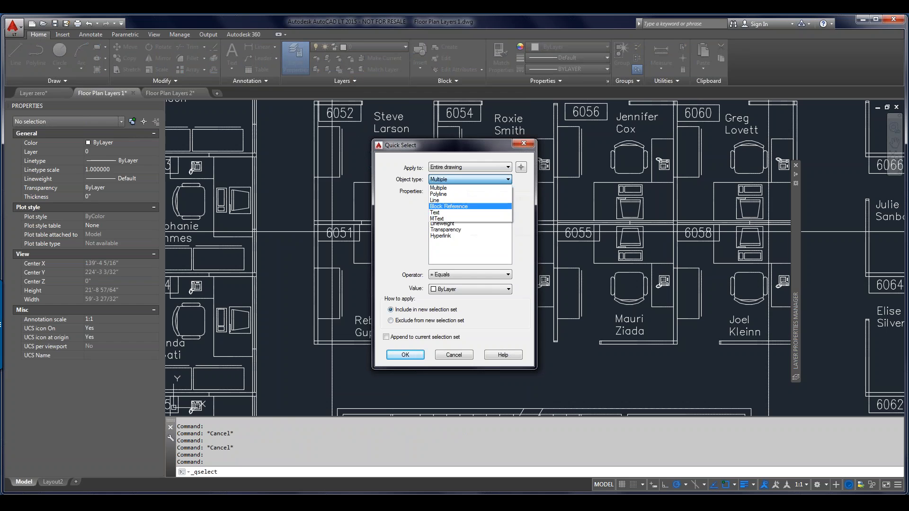
{"action": "left_click", "coordinate": [449, 207]}
{"action": "scroll", "coordinate": [507, 213], "scroll_direction": "down", "scroll_amount": 3}
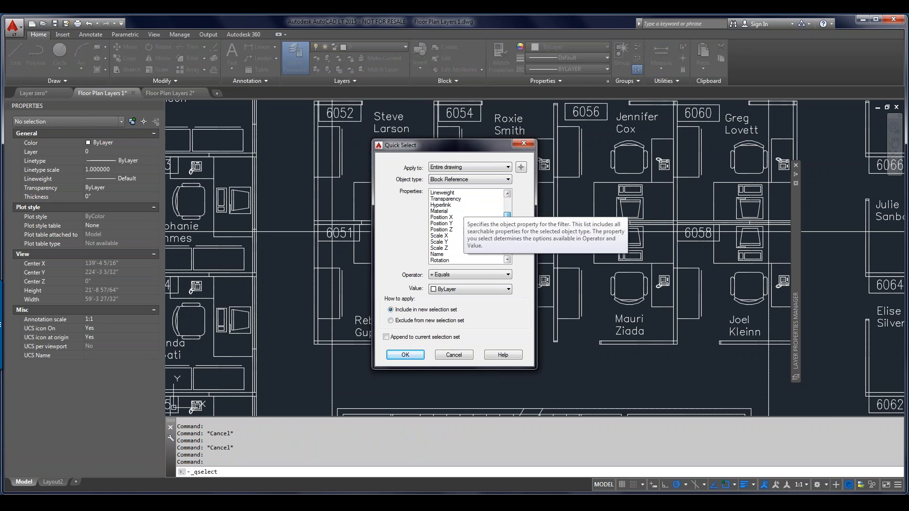
{"action": "scroll", "coordinate": [507, 214], "scroll_direction": "down", "scroll_amount": 1}
{"action": "left_click", "coordinate": [439, 241]}
{"action": "left_click", "coordinate": [437, 247]}
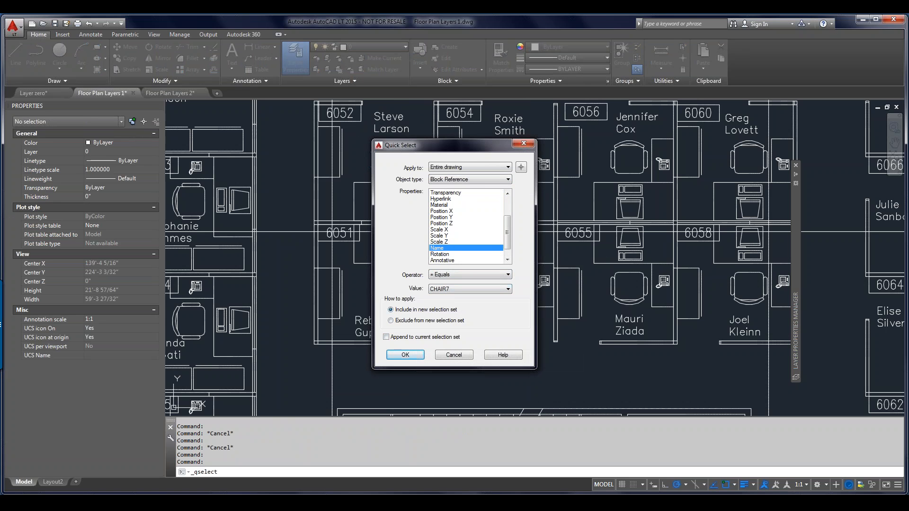
{"action": "left_click_drag", "start_coordinate": [455, 144], "coordinate": [475, 133]}
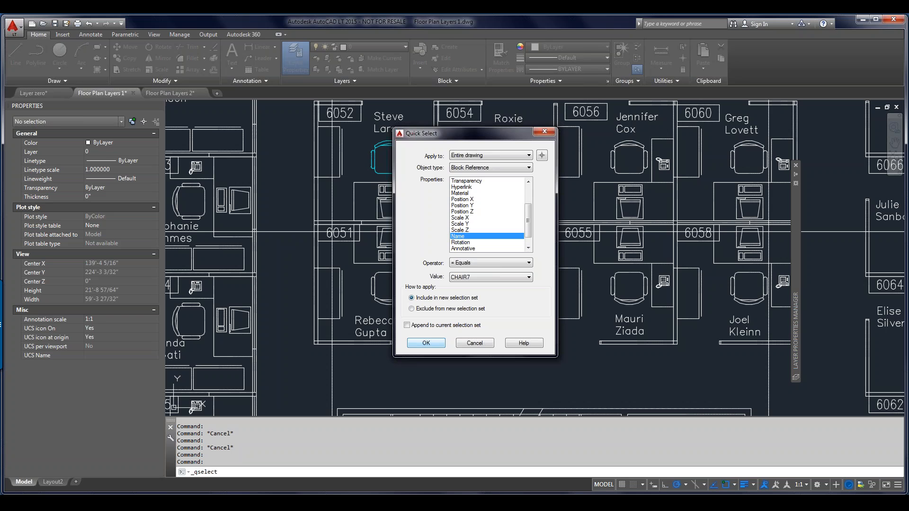
{"action": "left_click", "coordinate": [426, 342]}
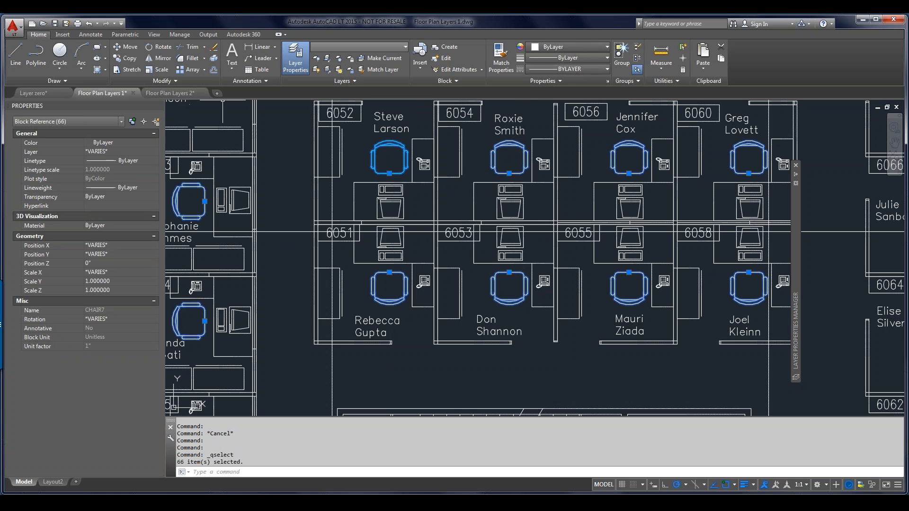
{"action": "left_click", "coordinate": [374, 46]}
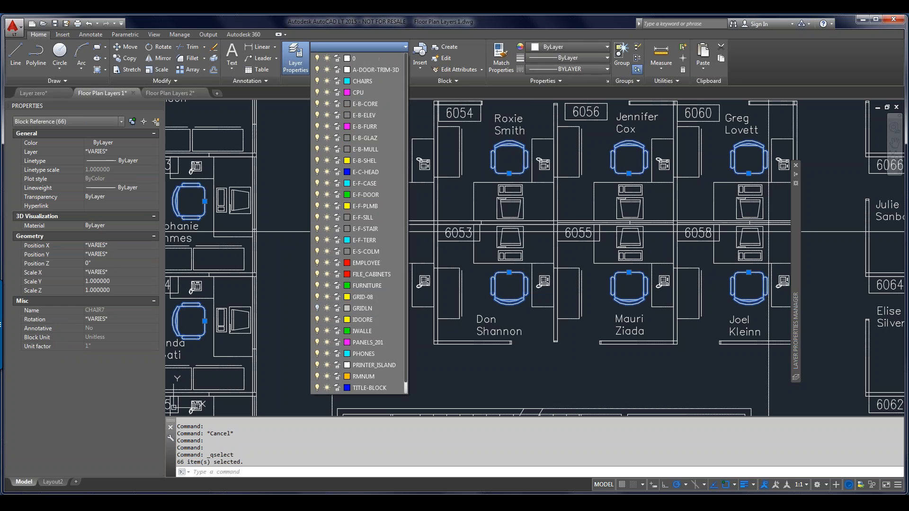
{"action": "left_click", "coordinate": [362, 81]}
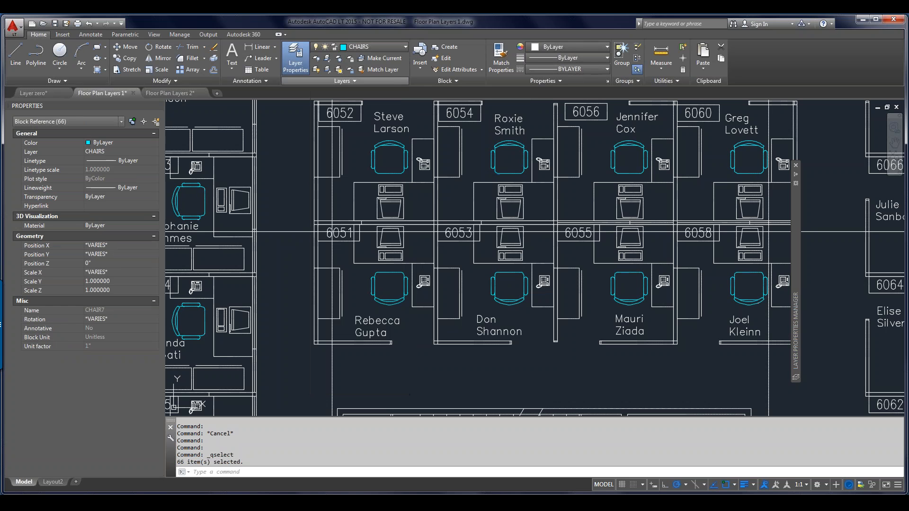
{"action": "key", "text": "Escape"}
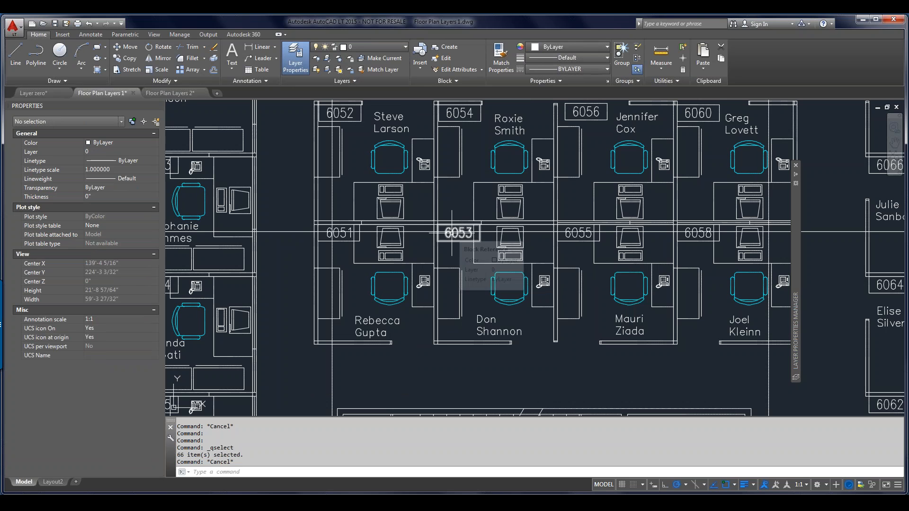
Step: Select all blocks similar to the computer in cubicle 6052 and move them to the CPU layer
{"action": "left_click", "coordinate": [398, 213]}
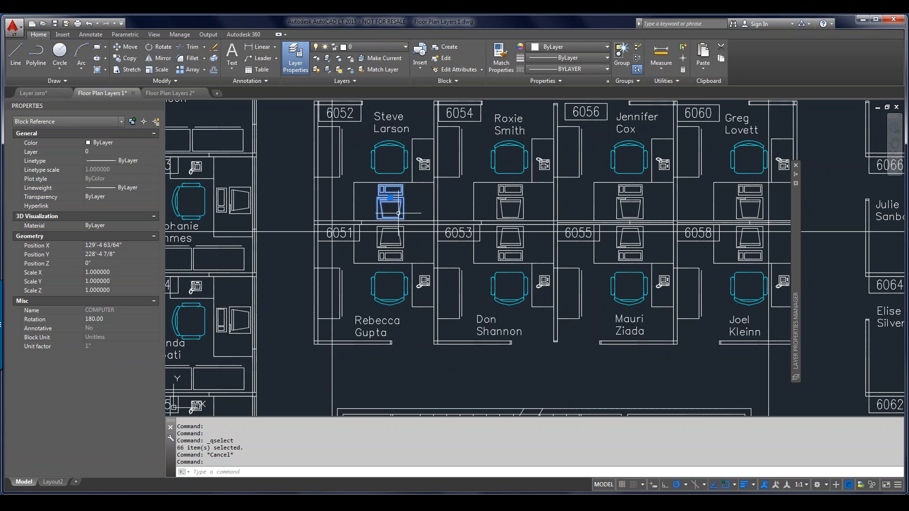
{"action": "right_click", "coordinate": [398, 213]}
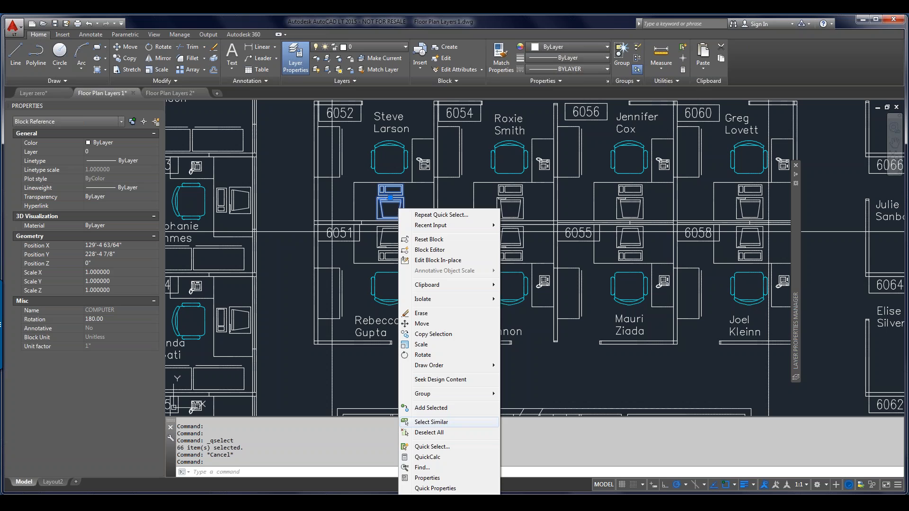
{"action": "left_click", "coordinate": [431, 422]}
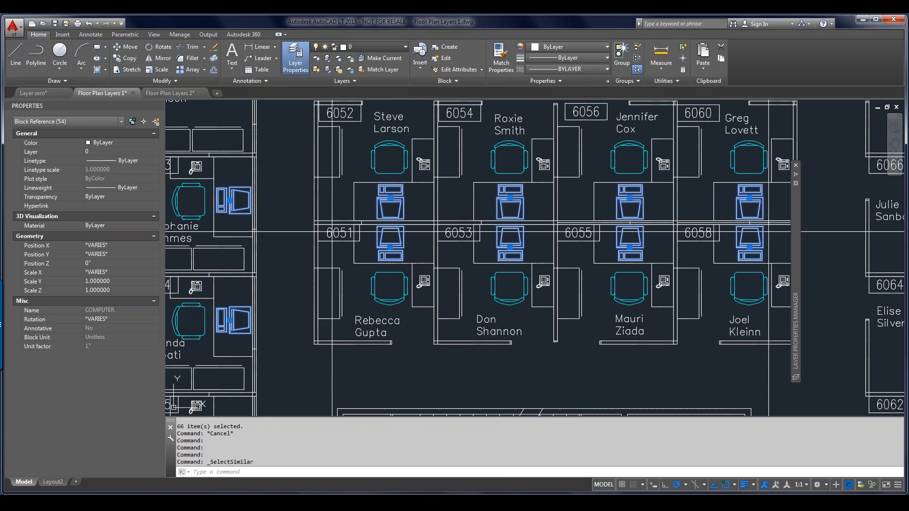
{"action": "left_click", "coordinate": [373, 46]}
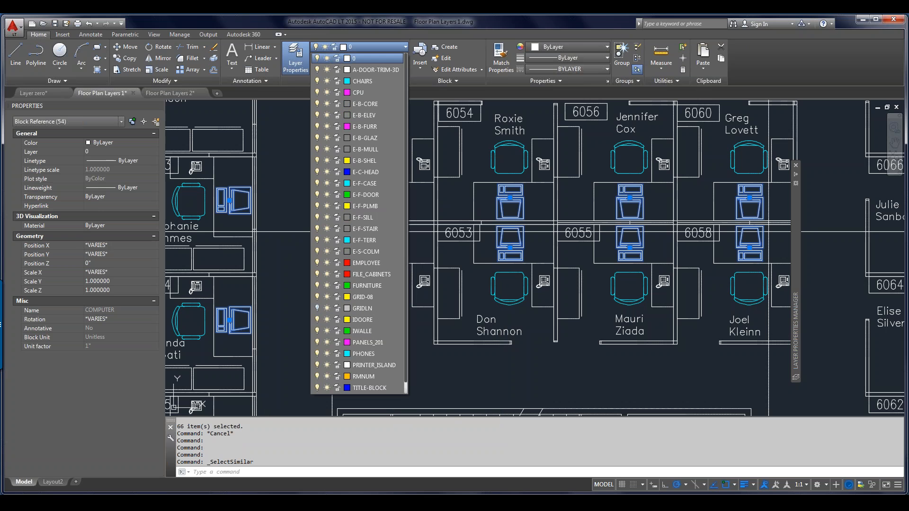
{"action": "left_click", "coordinate": [374, 93]}
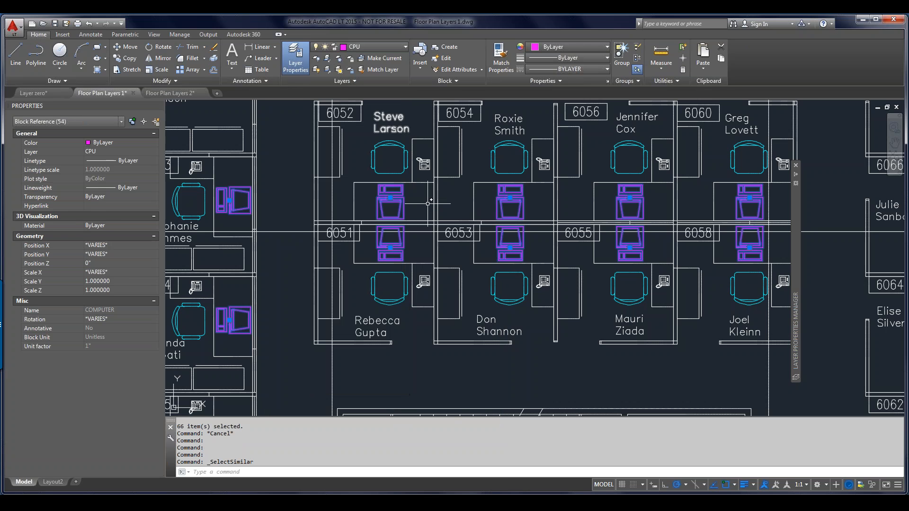
{"action": "key", "text": "Escape"}
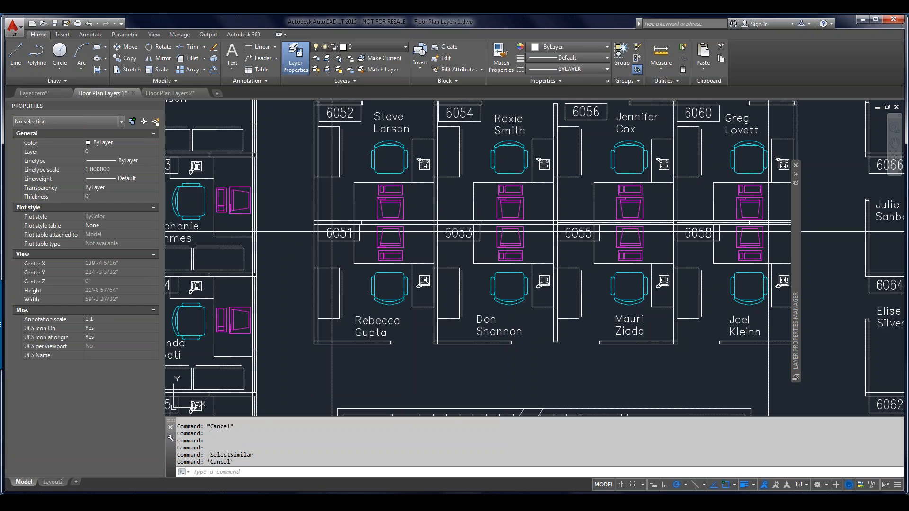
Step: Turn off the CPU and CHAIRS layers to hide the computers and chairs in the floor plan
{"action": "left_click", "coordinate": [403, 47]}
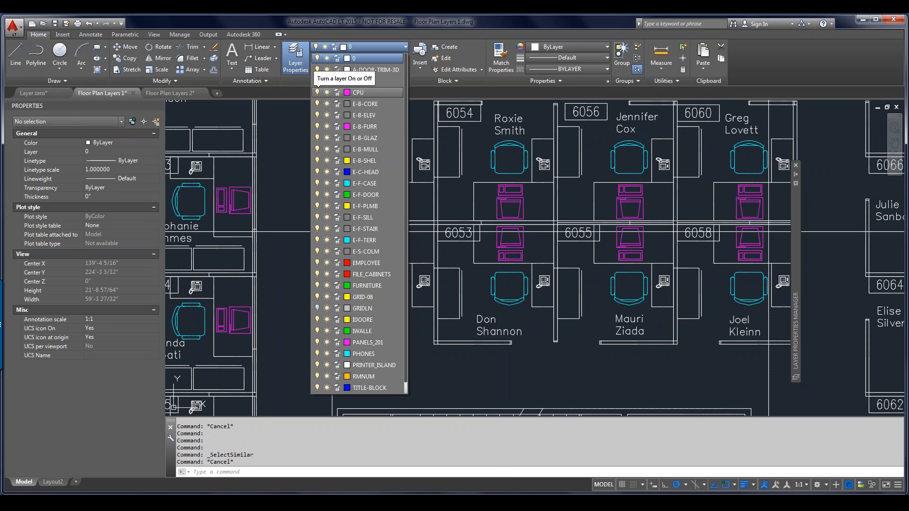
{"action": "left_click", "coordinate": [317, 81]}
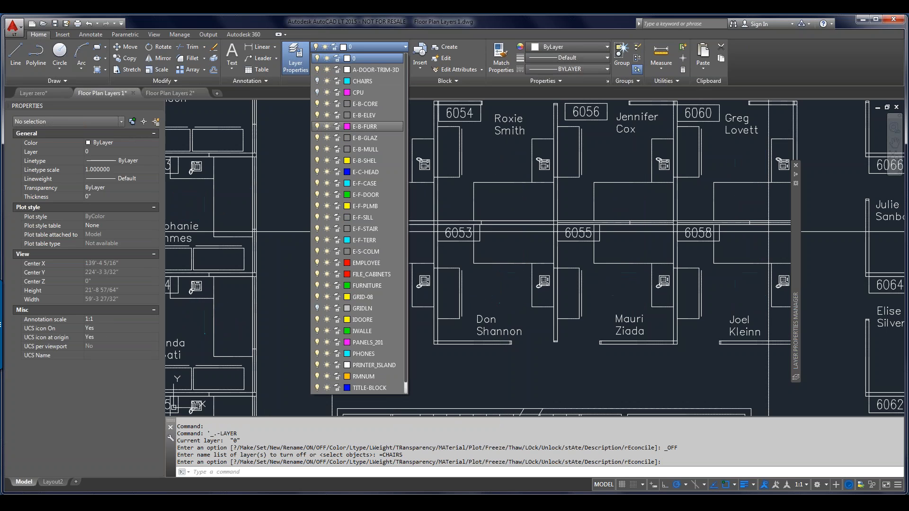
{"action": "scroll", "coordinate": [540, 200], "scroll_direction": "down", "scroll_amount": 3}
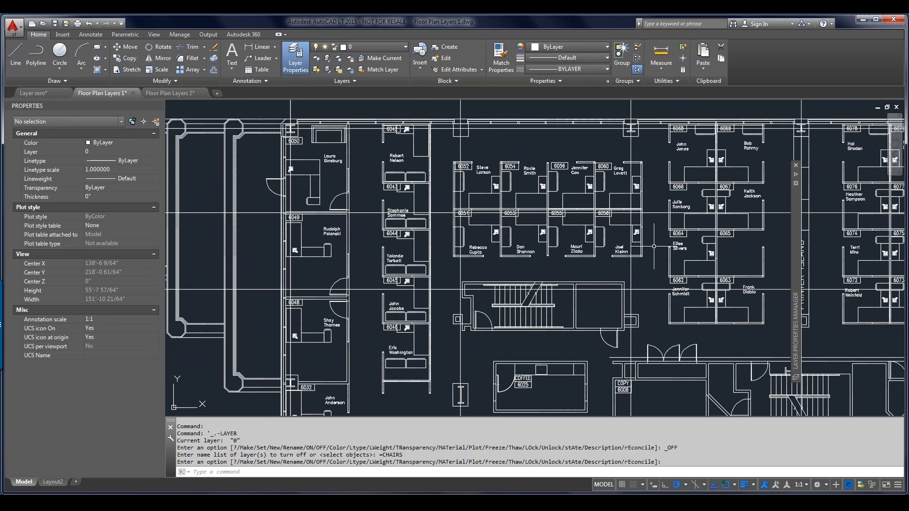
Step: Select the long exterior wall line above cubicles 6052 to 6060 and inspect its properties
{"action": "left_click", "coordinate": [560, 122]}
{"action": "scroll", "coordinate": [560, 122], "scroll_direction": "up", "scroll_amount": 8}
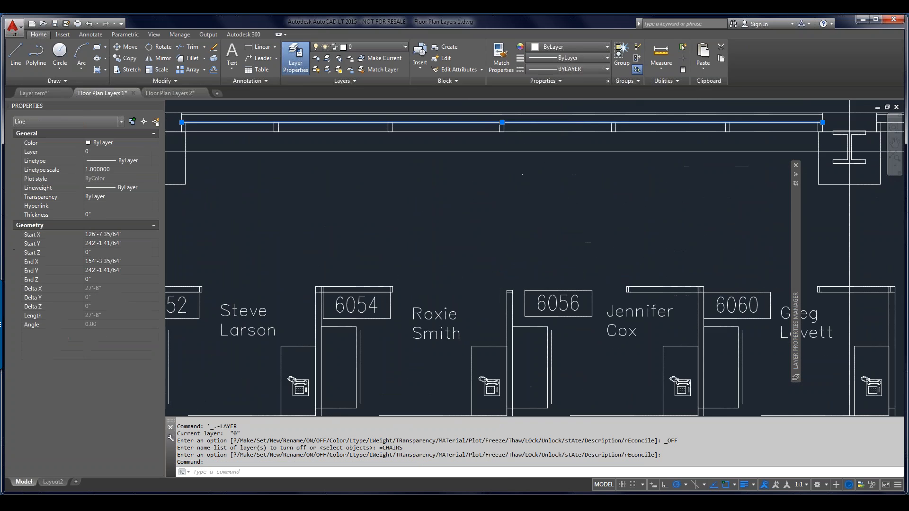
{"action": "scroll", "coordinate": [553, 133], "scroll_direction": "down", "scroll_amount": 5}
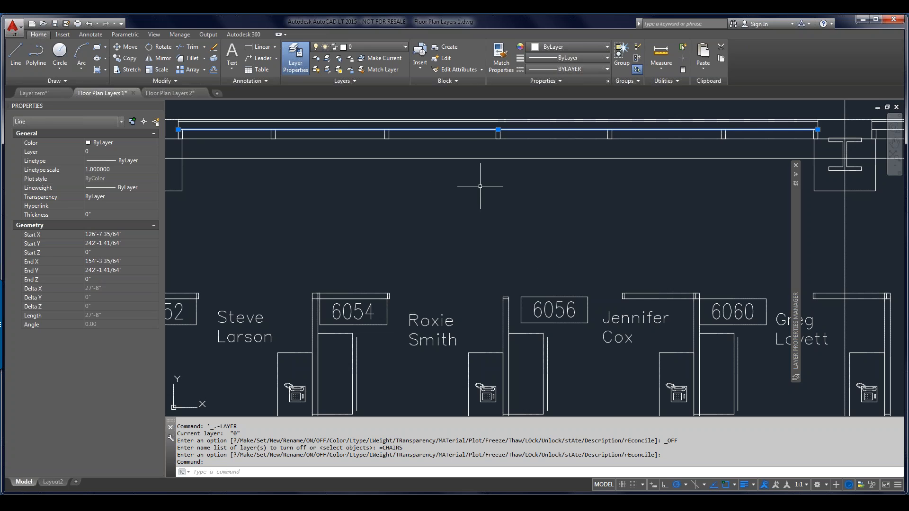
Step: Switch to the Floor Plan Layers 2 drawing and examine its layered objects up close, around the doors beside cubicle 6137
{"action": "left_click", "coordinate": [169, 93]}
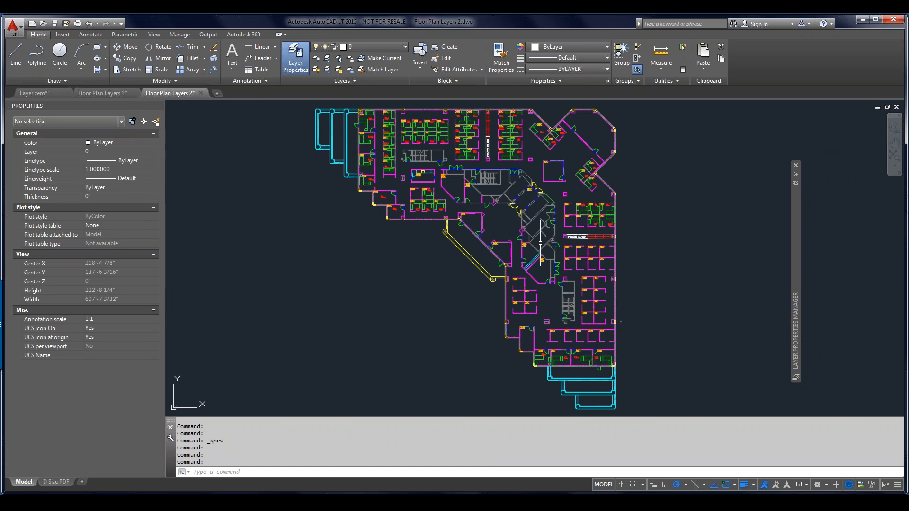
{"action": "scroll", "coordinate": [540, 243], "scroll_direction": "up", "scroll_amount": 3}
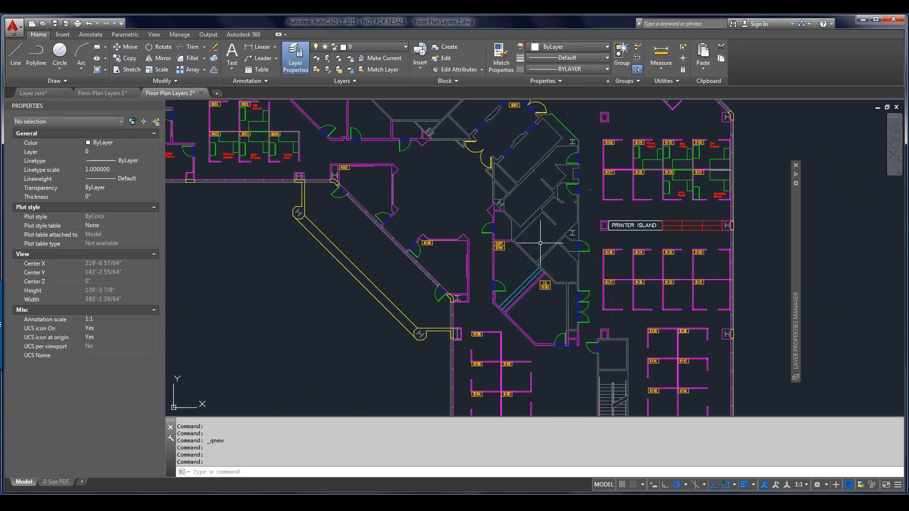
{"action": "scroll", "coordinate": [540, 243], "scroll_direction": "down", "scroll_amount": 2}
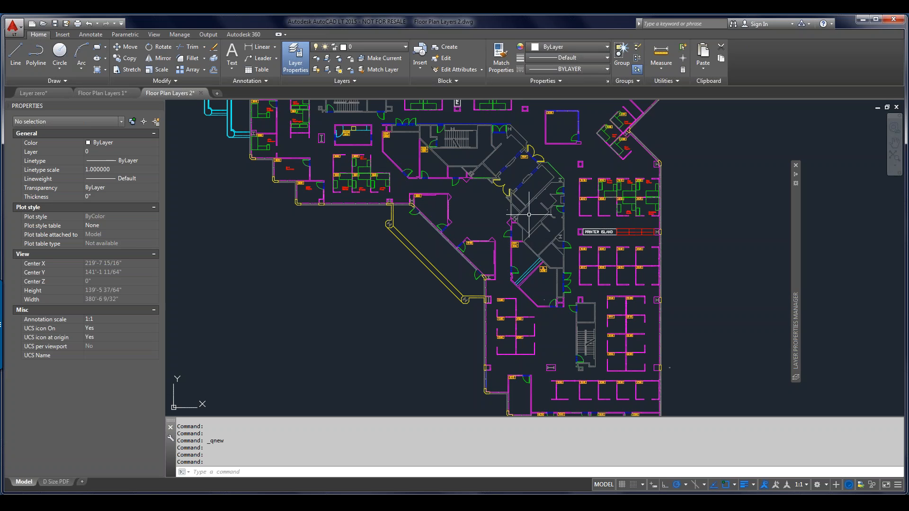
{"action": "scroll", "coordinate": [589, 285], "scroll_direction": "up", "scroll_amount": 2}
{"action": "scroll", "coordinate": [589, 285], "scroll_direction": "up", "scroll_amount": 10}
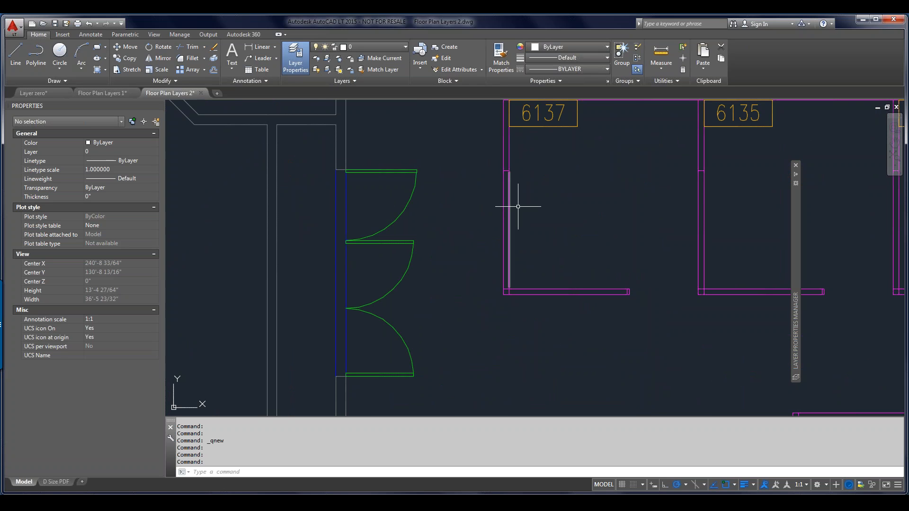
Step: Change the color of the PANELS_201 layer to index color 140
{"action": "scroll", "coordinate": [518, 207], "scroll_direction": "down", "scroll_amount": 2}
{"action": "scroll", "coordinate": [518, 206], "scroll_direction": "down", "scroll_amount": 6}
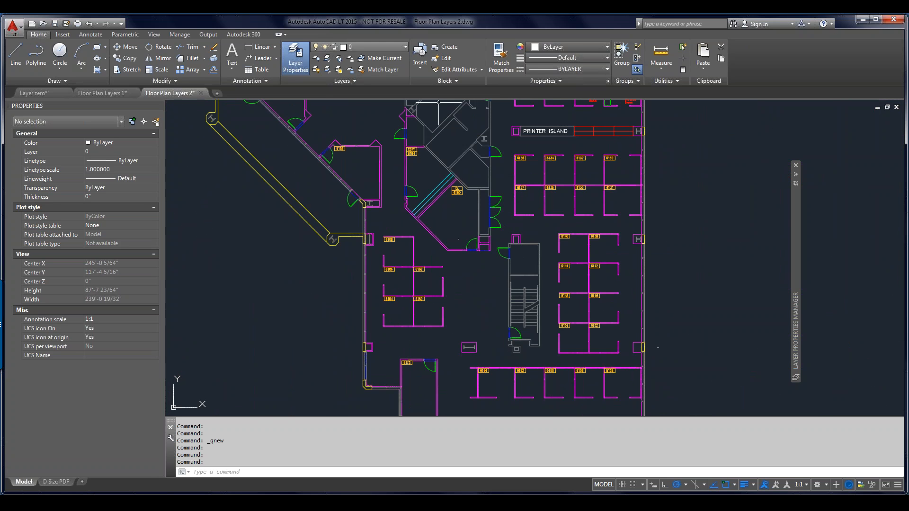
{"action": "left_click", "coordinate": [376, 47]}
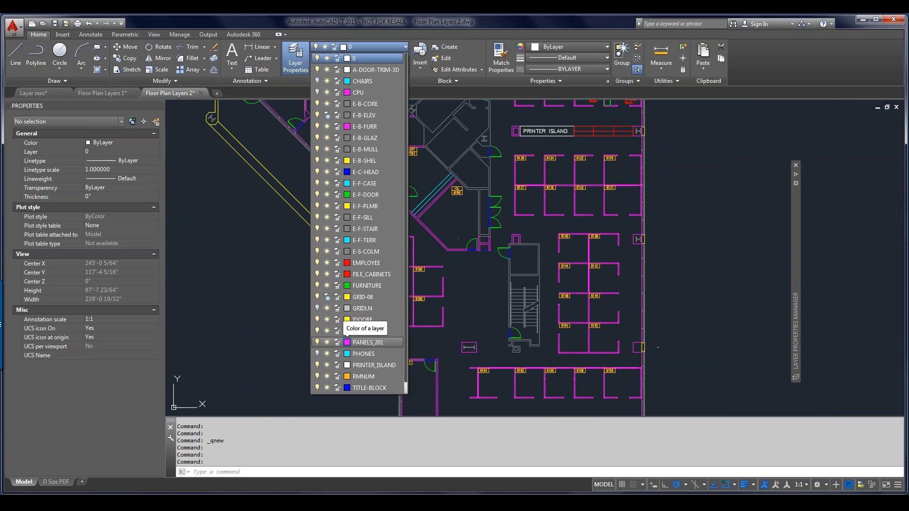
{"action": "left_click", "coordinate": [347, 342]}
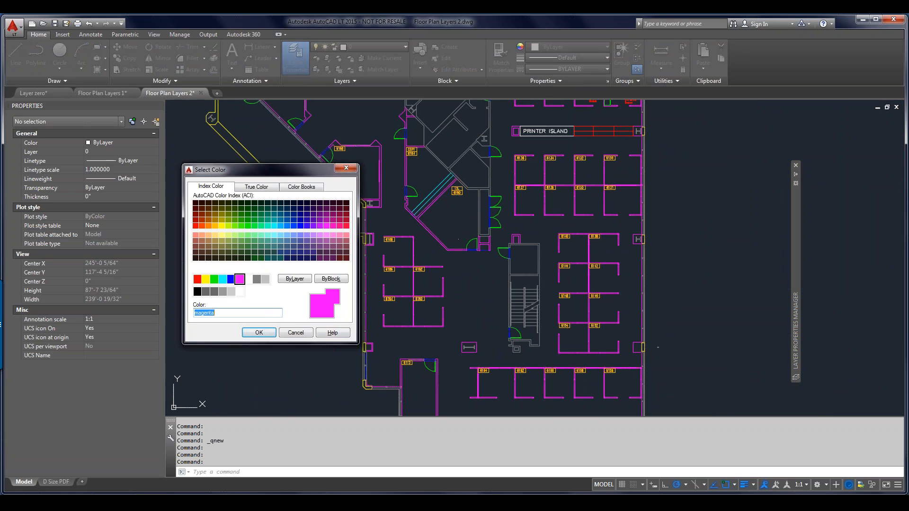
{"action": "type", "text": "140"}
{"action": "left_click", "coordinate": [259, 332]}
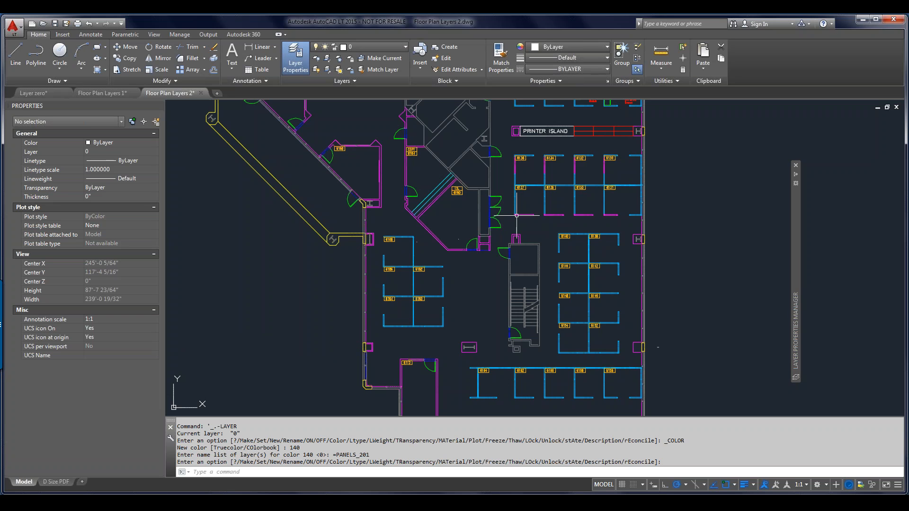
Step: Select the magenta panel polyline at the lower edge of cubicle 6137 and isolate its layer
{"action": "scroll", "coordinate": [520, 211], "scroll_direction": "up", "scroll_amount": 10}
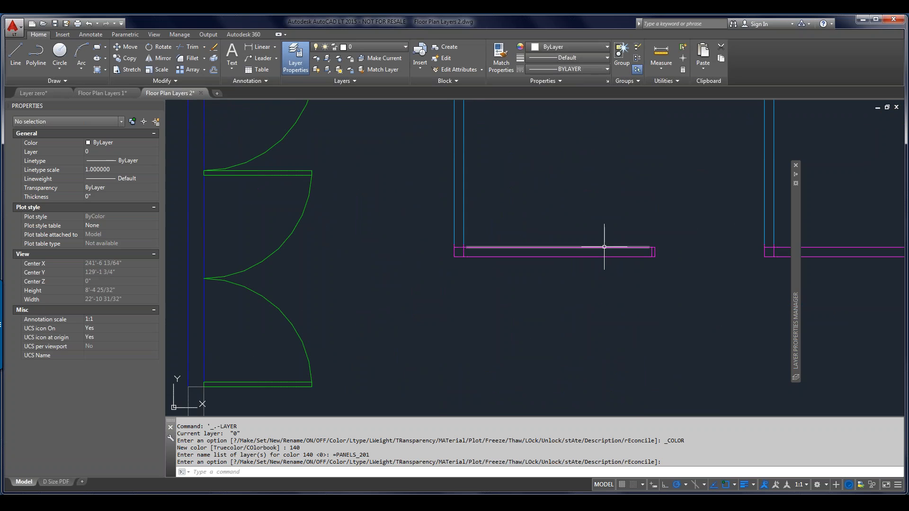
{"action": "mouse_move", "coordinate": [604, 247]}
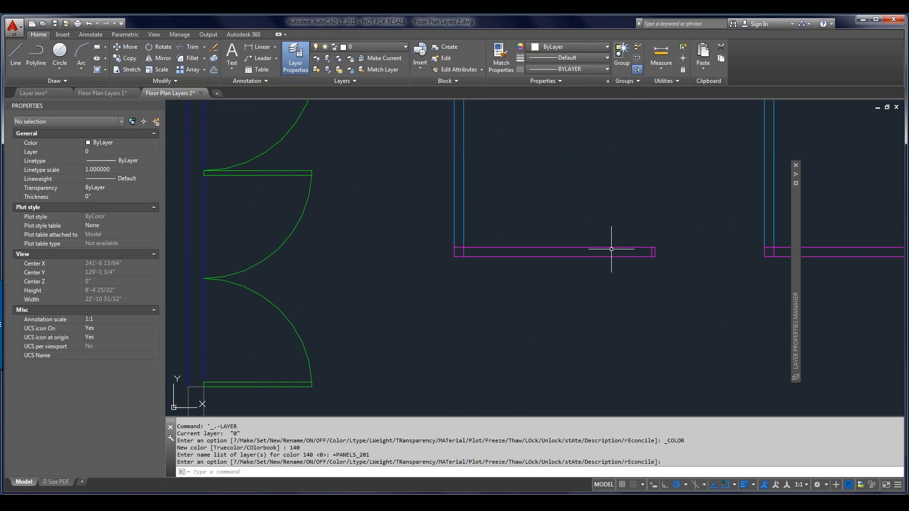
{"action": "left_click", "coordinate": [611, 247]}
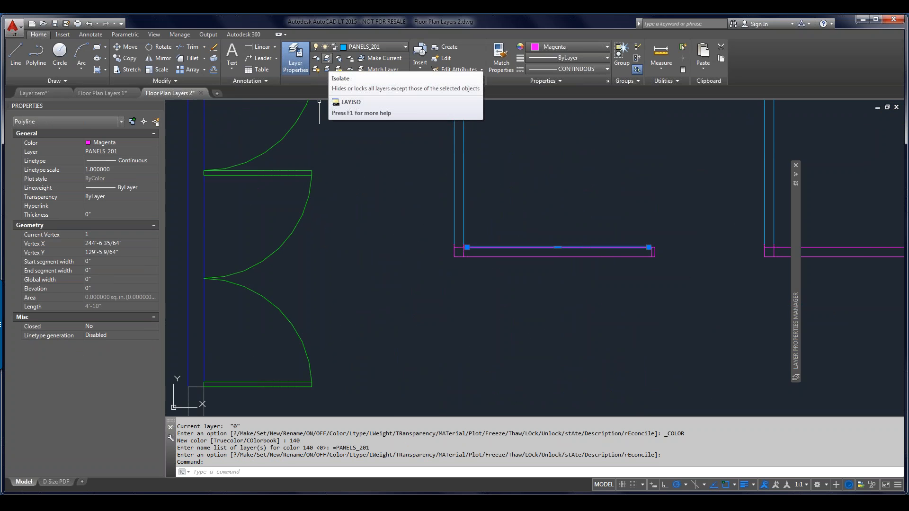
{"action": "left_click", "coordinate": [326, 57]}
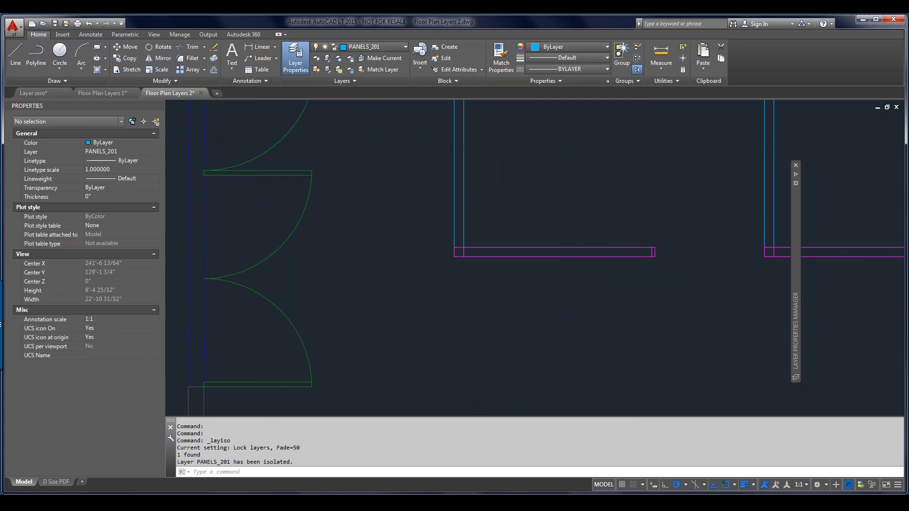
{"action": "scroll", "coordinate": [499, 229], "scroll_direction": "down", "scroll_amount": 6}
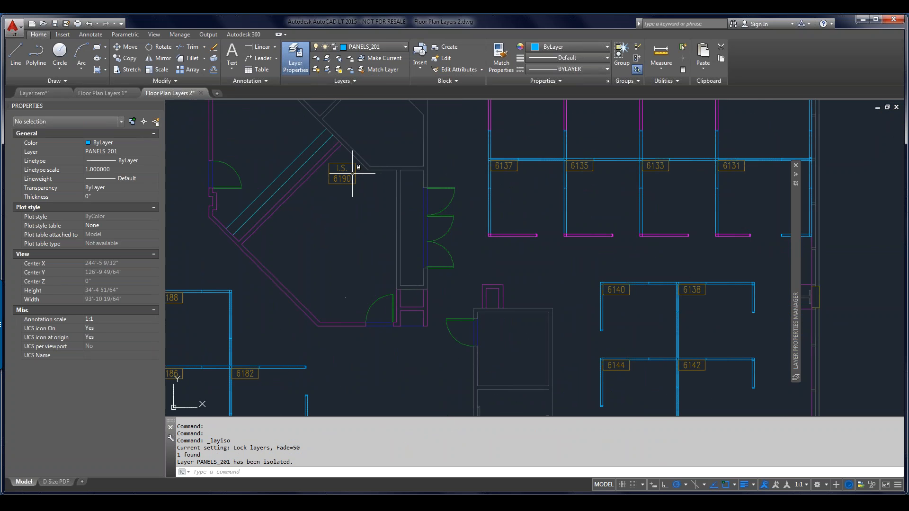
{"action": "scroll", "coordinate": [363, 182], "scroll_direction": "down", "scroll_amount": 4}
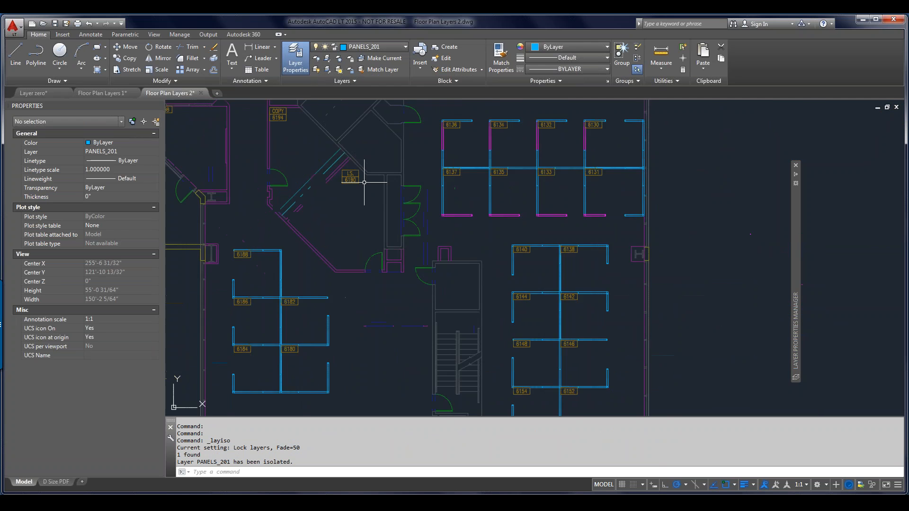
{"action": "scroll", "coordinate": [363, 182], "scroll_direction": "down", "scroll_amount": 2}
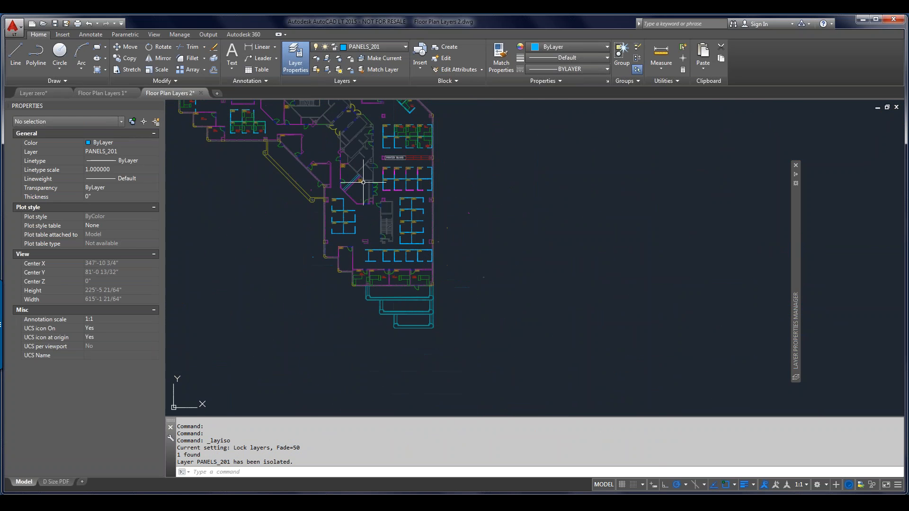
{"action": "scroll", "coordinate": [363, 182], "scroll_direction": "down", "scroll_amount": 2}
{"action": "middle_click_drag", "start_coordinate": [363, 183], "coordinate": [473, 256]}
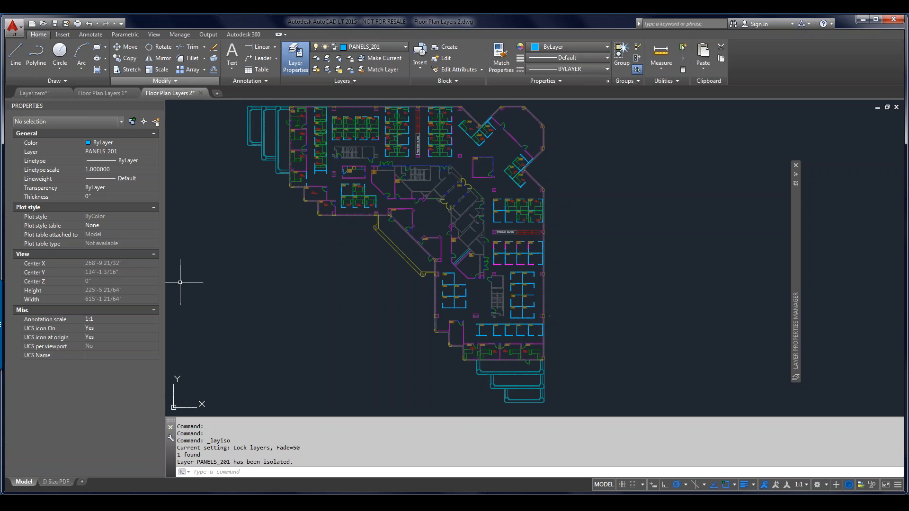
{"action": "left_click", "coordinate": [161, 81]}
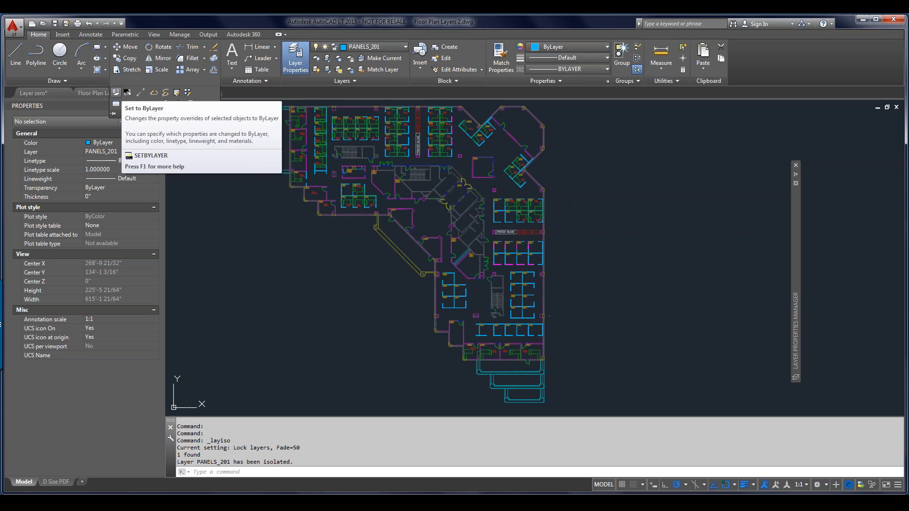
{"action": "left_click", "coordinate": [116, 92]}
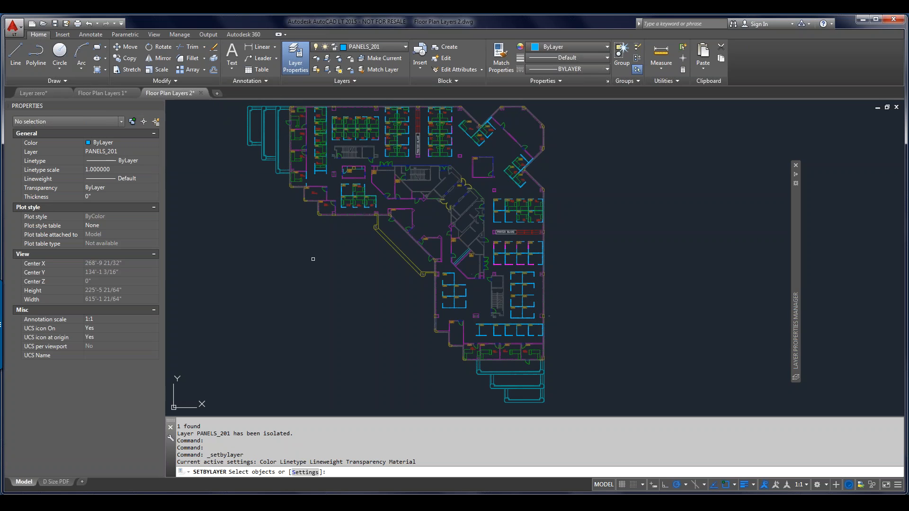
{"action": "type", "text": "all"}
{"action": "key", "text": "Return"}
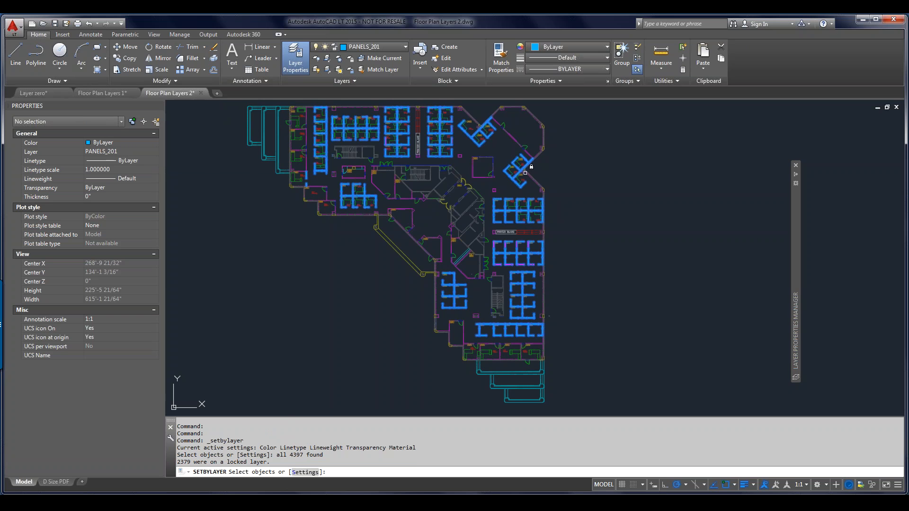
{"action": "scroll", "coordinate": [513, 213], "scroll_direction": "up", "scroll_amount": 2}
{"action": "scroll", "coordinate": [514, 214], "scroll_direction": "up", "scroll_amount": 2}
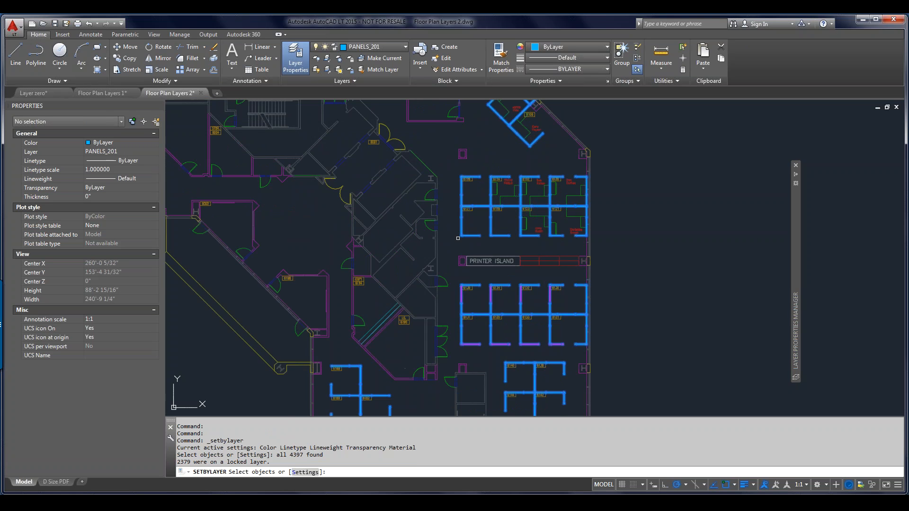
{"action": "key", "text": "Return"}
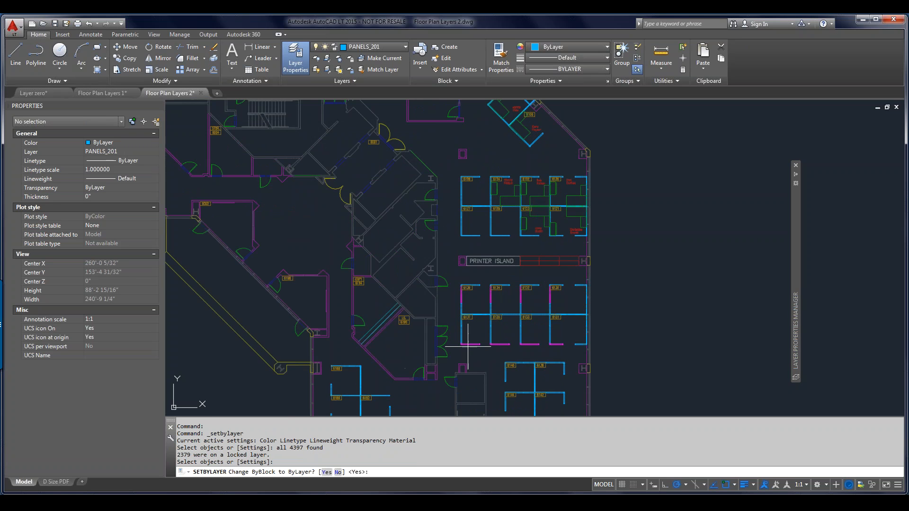
{"action": "key", "text": "Escape"}
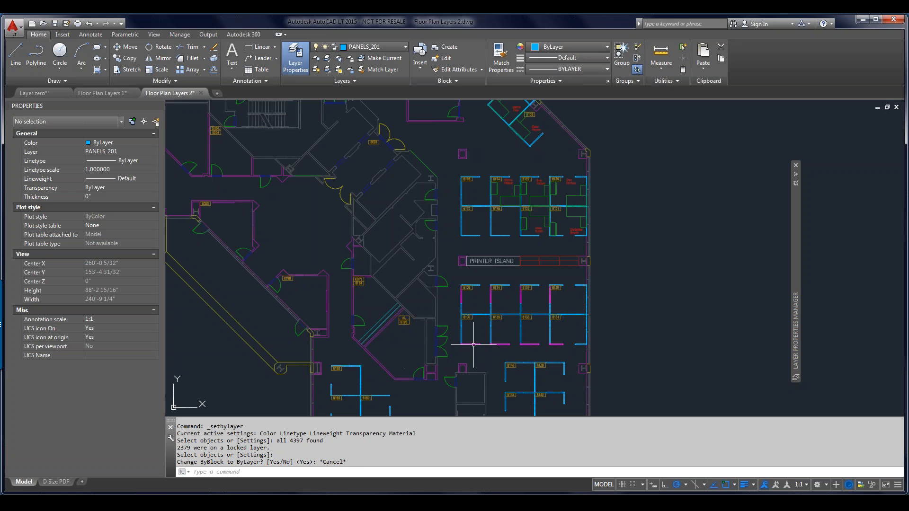
{"action": "key", "text": "Return"}
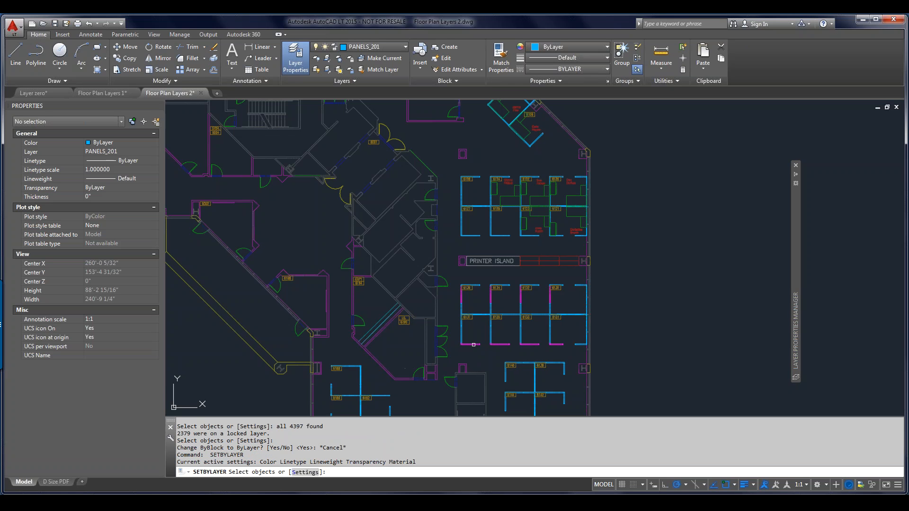
Step: Run Set to ByLayer on all objects of the isolated panel layer, changing ByBlock properties to ByLayer and including blocks
{"action": "left_click", "coordinate": [162, 80]}
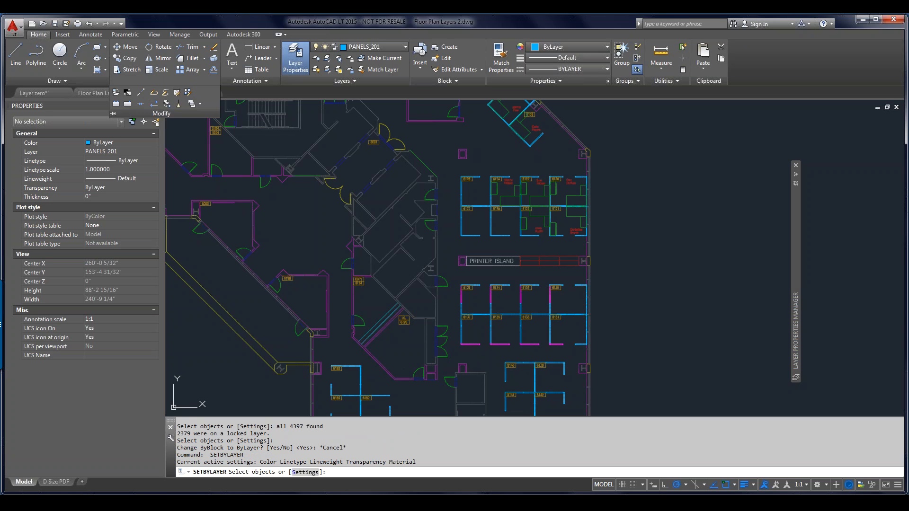
{"action": "left_click", "coordinate": [116, 93]}
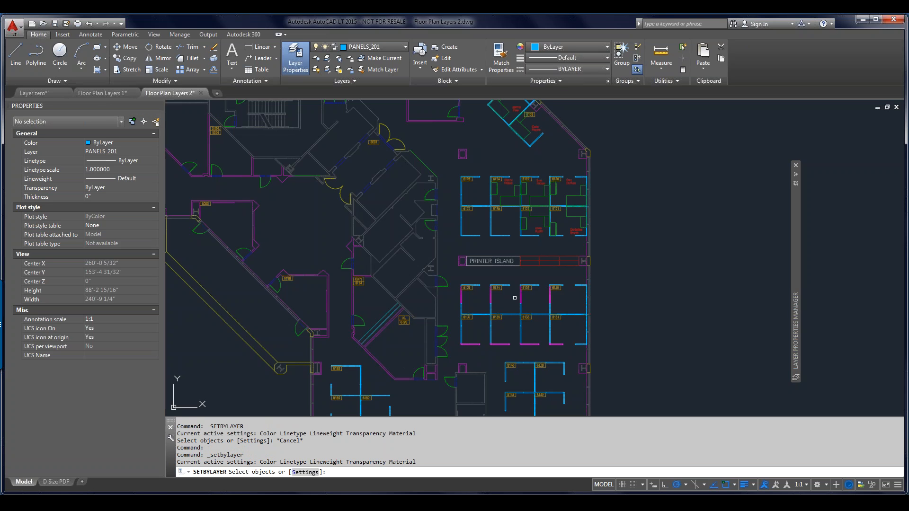
{"action": "type", "text": "all"}
{"action": "key", "text": "Return"}
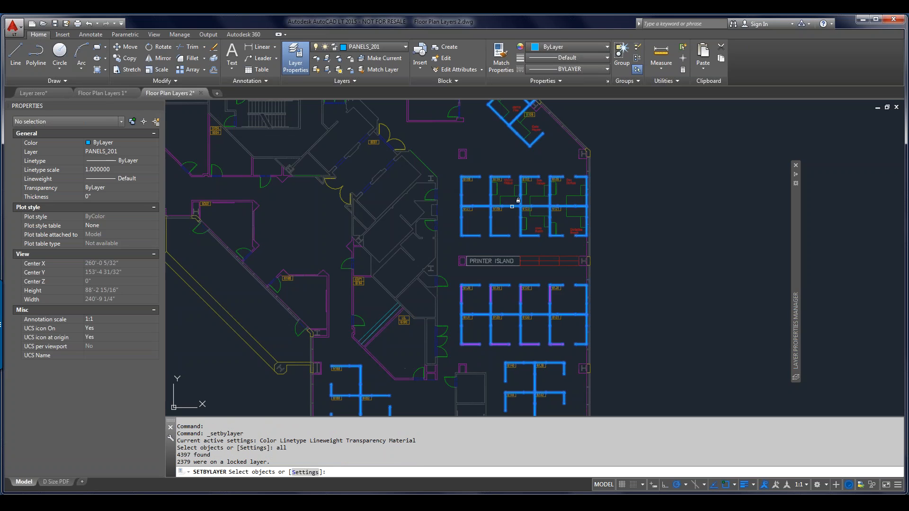
{"action": "key", "text": "Return"}
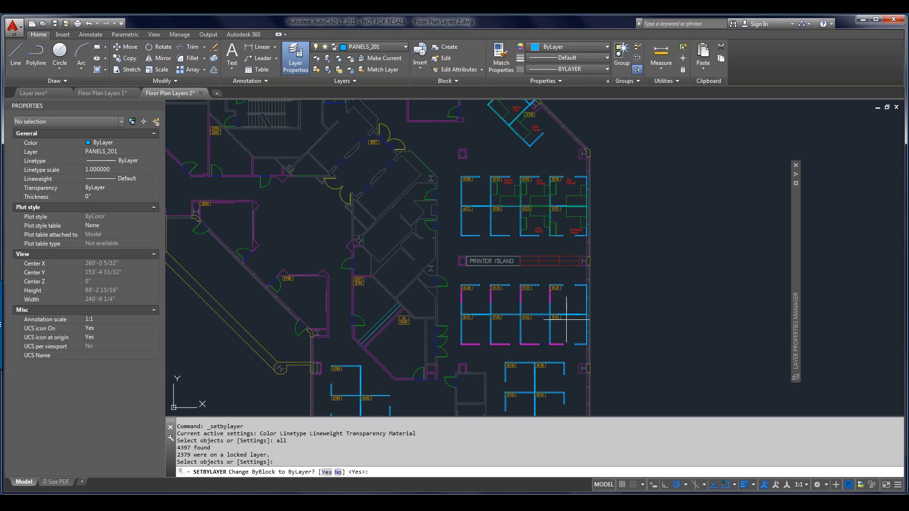
{"action": "key", "text": "Return"}
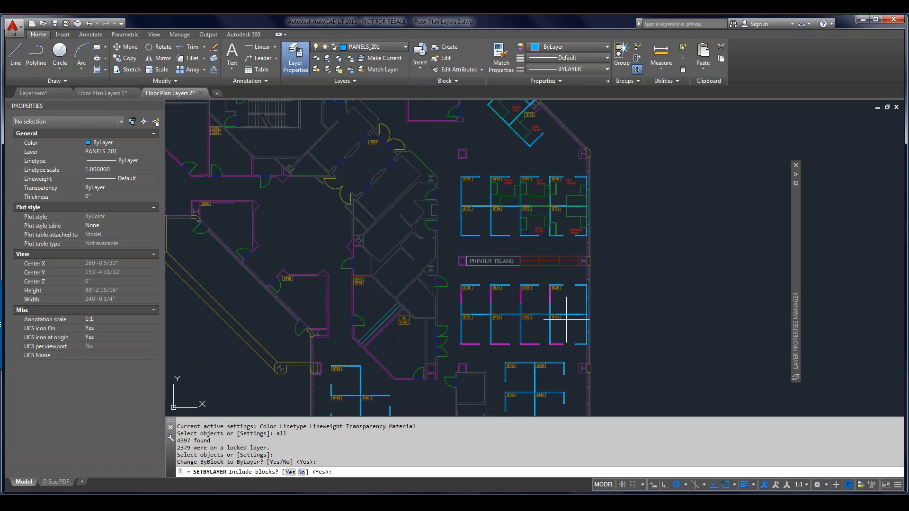
{"action": "key", "text": "Return"}
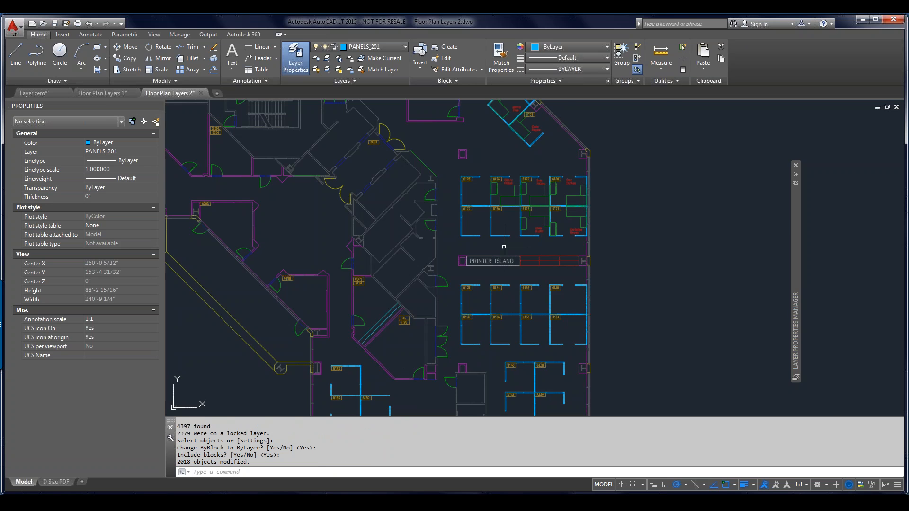
Step: Select the lower panel line of cubicle 6137, check its color property, and clear the selection
{"action": "scroll", "coordinate": [476, 347], "scroll_direction": "up", "scroll_amount": 5}
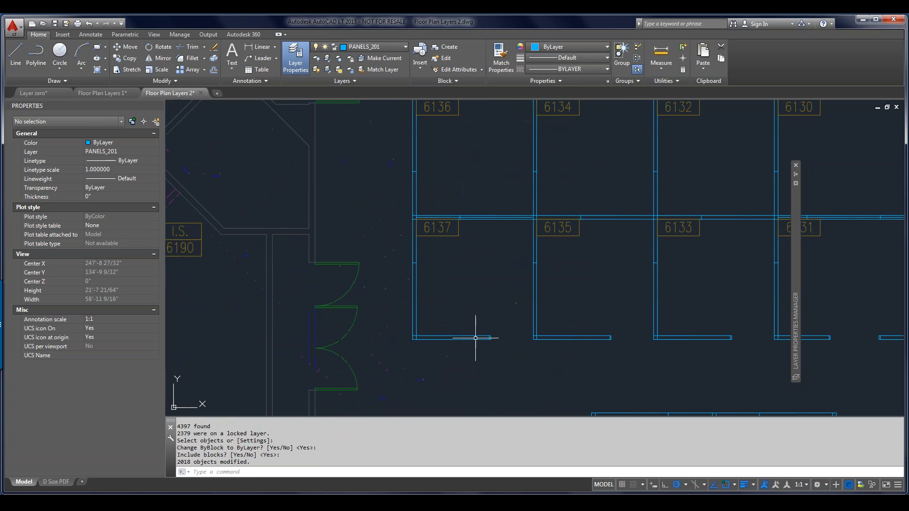
{"action": "left_click", "coordinate": [474, 337]}
{"action": "left_click", "coordinate": [472, 344]}
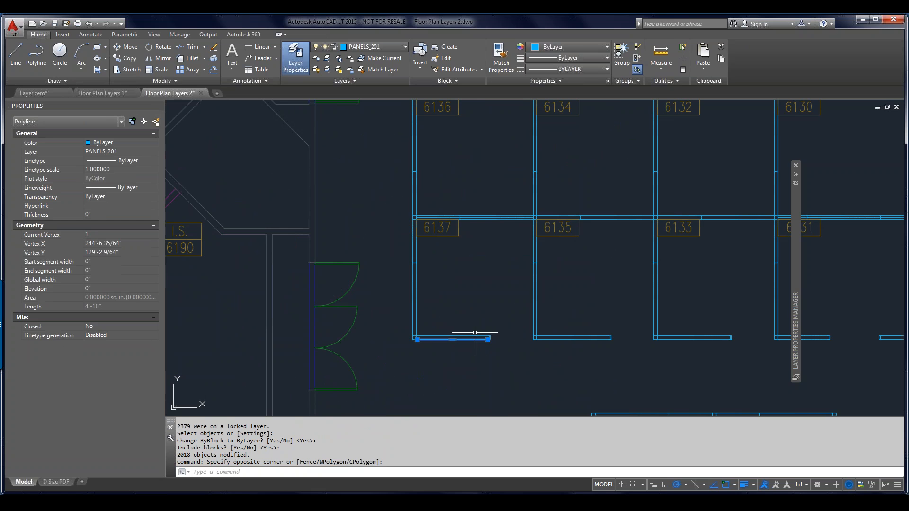
{"action": "key", "text": "Escape"}
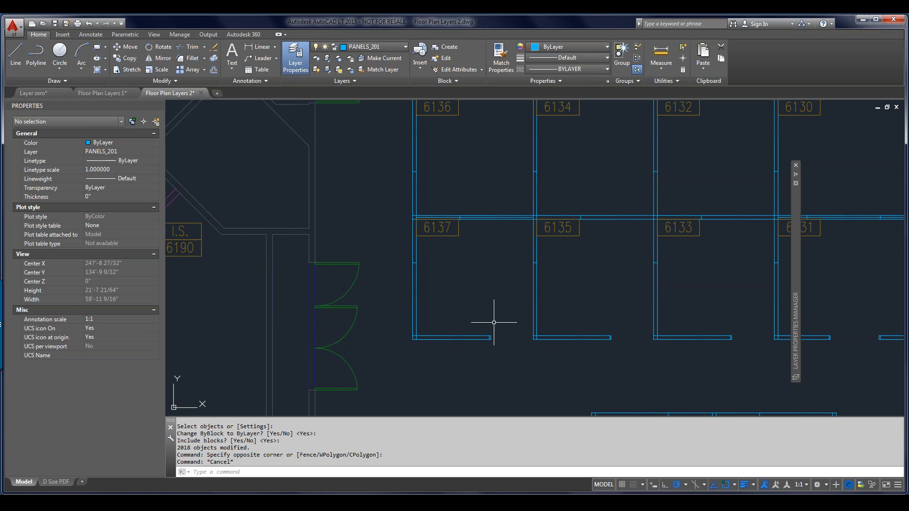
Step: Show the whole floor plan and restore the previous layer settings to end the layer isolation
{"action": "middle_click", "coordinate": [497, 321]}
{"action": "middle_click", "coordinate": [497, 320]}
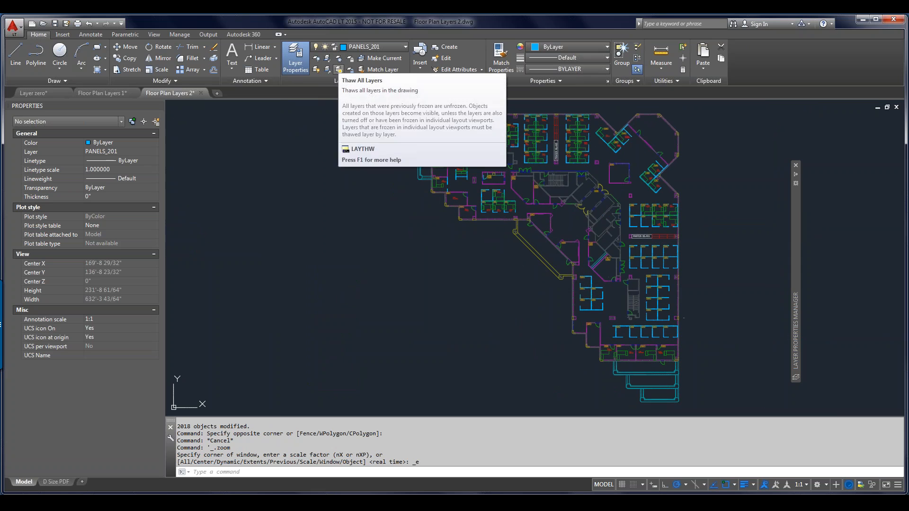
{"action": "left_click", "coordinate": [344, 81]}
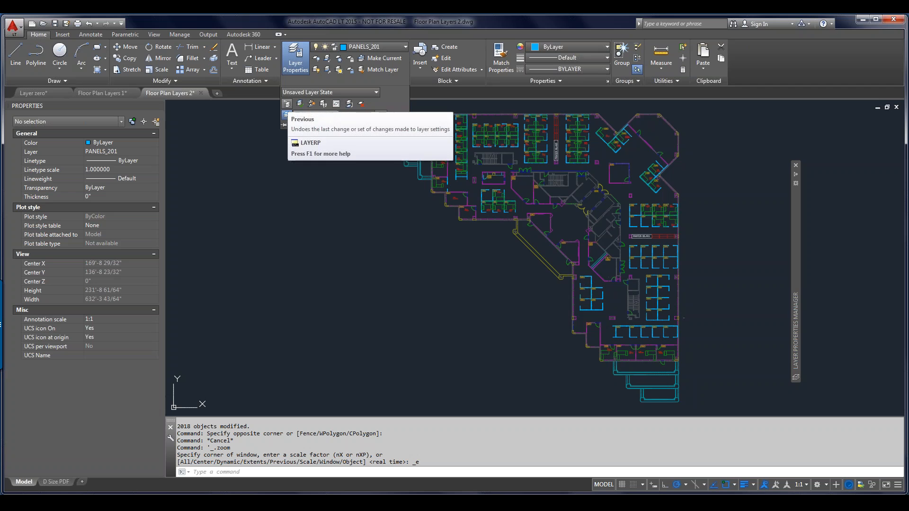
{"action": "left_click", "coordinate": [286, 104]}
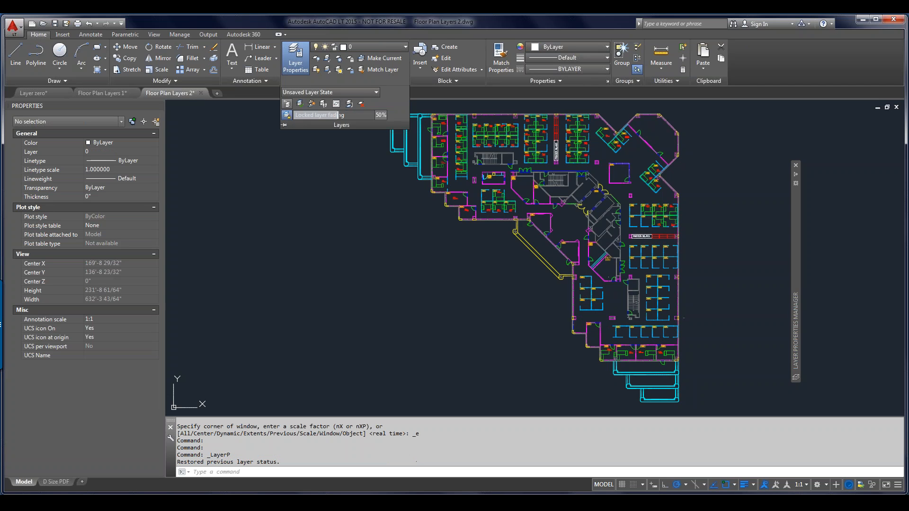
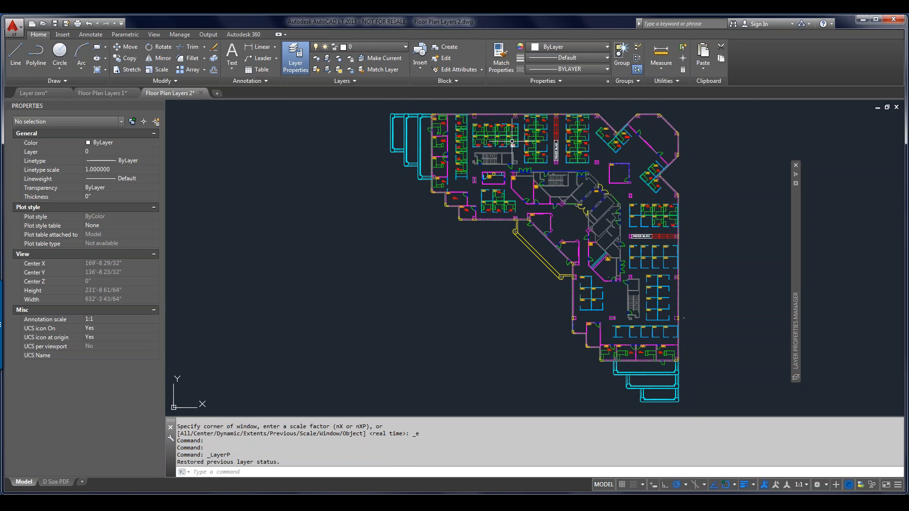
Step: Turn off auto-hide for the Layer Properties Manager while viewing the area around cubicles 6052 to 6060
{"action": "scroll", "coordinate": [511, 138], "scroll_direction": "up", "scroll_amount": 5}
{"action": "middle_click_drag", "start_coordinate": [463, 177], "coordinate": [466, 279]}
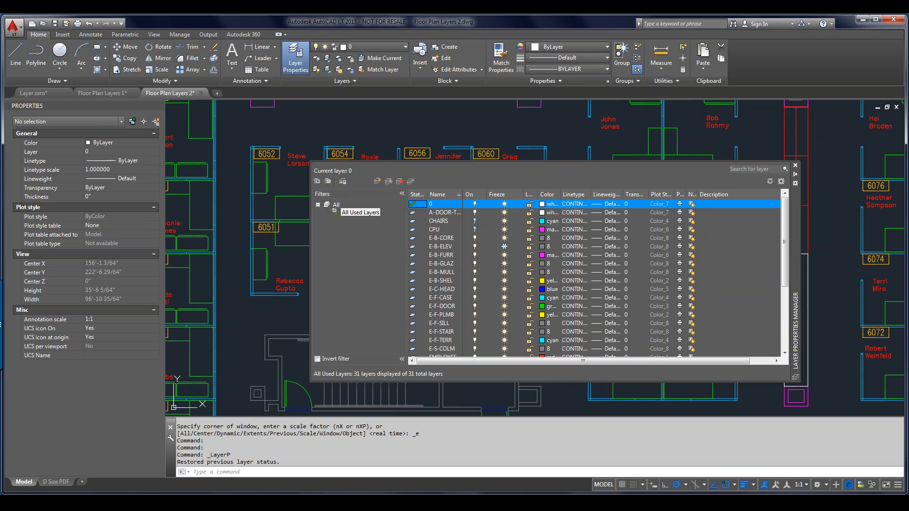
{"action": "right_click", "coordinate": [796, 249]}
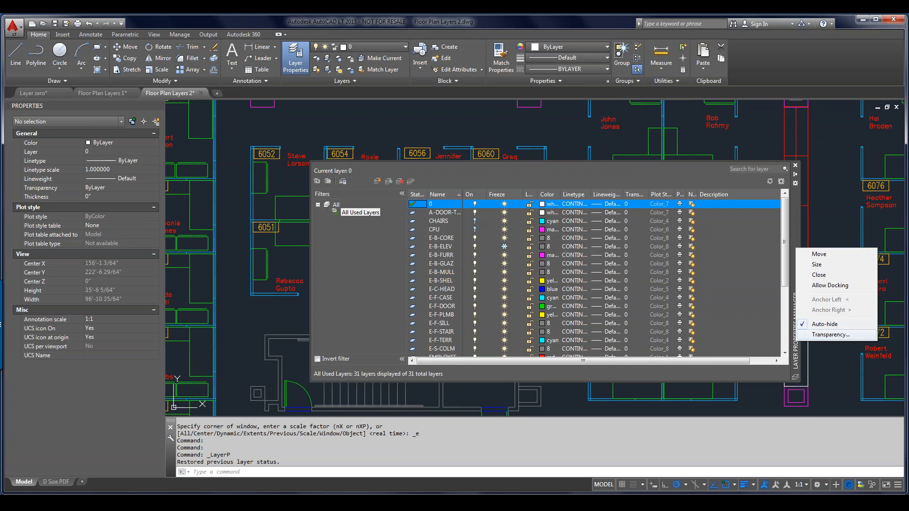
{"action": "left_click", "coordinate": [823, 324]}
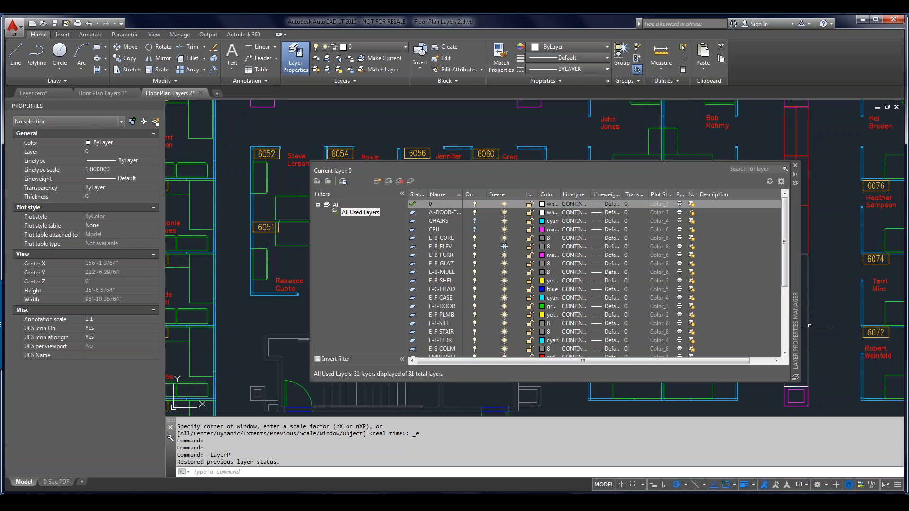
Step: Sort the layer list by name, by on/off status in both orders, and by freeze status to bring frozen layers first
{"action": "left_click", "coordinate": [442, 194]}
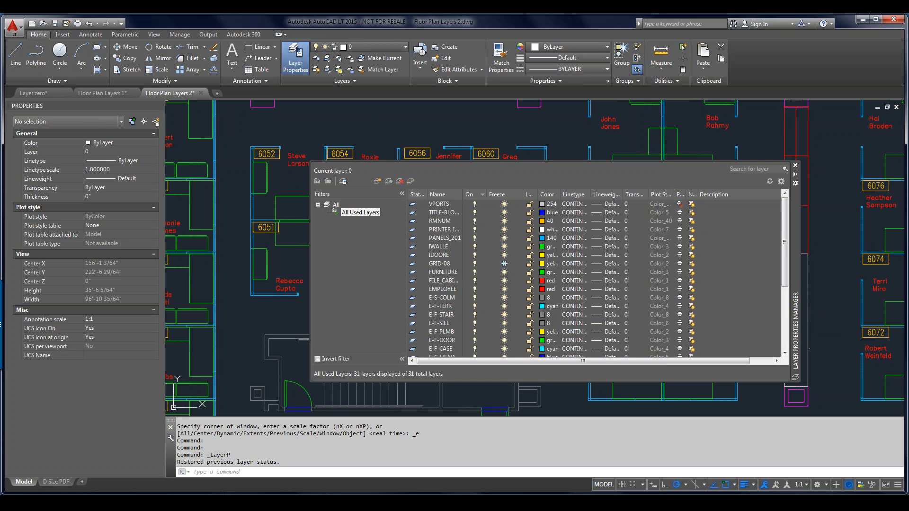
{"action": "left_click", "coordinate": [470, 194]}
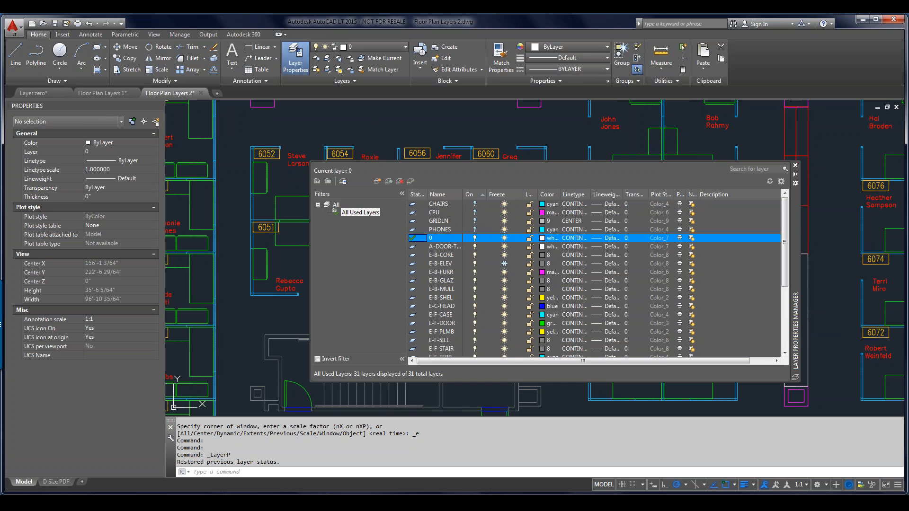
{"action": "left_click", "coordinate": [496, 194]}
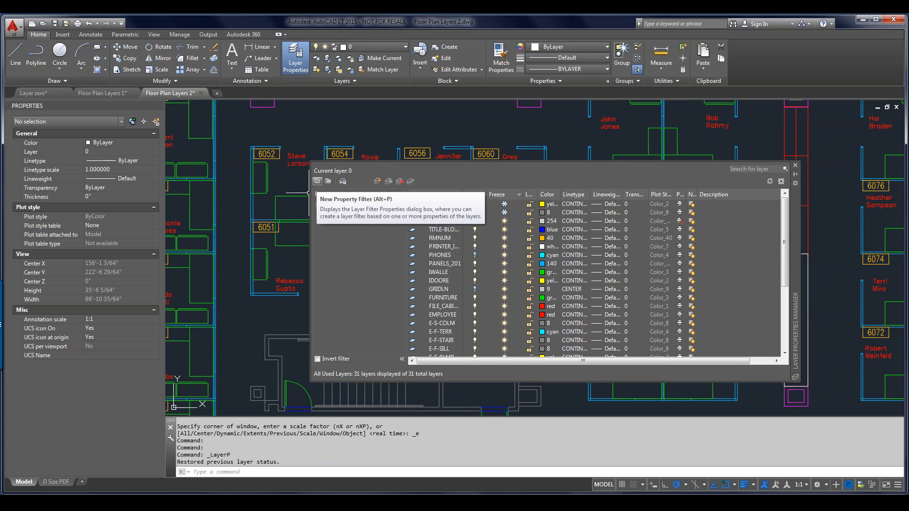
Step: View the dialogs for creating a layer property filter and for saving a new layer state, closing each without saving
{"action": "left_click", "coordinate": [317, 181]}
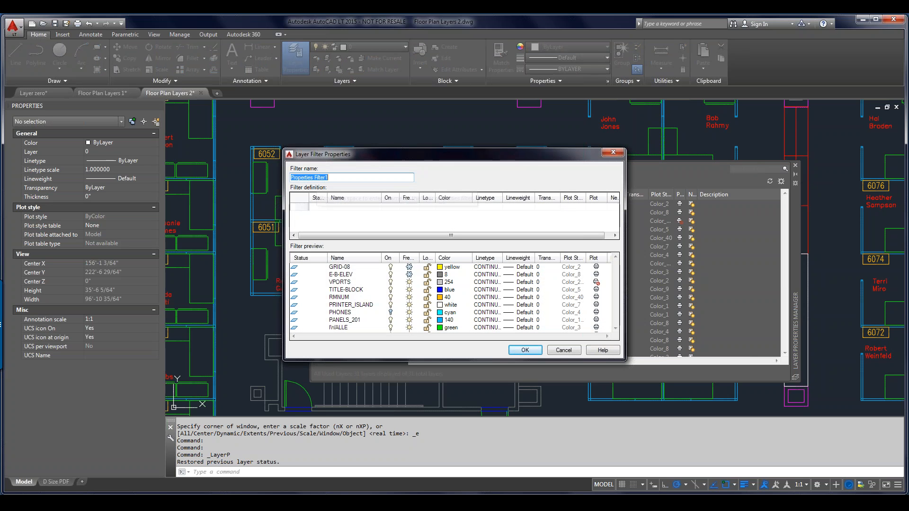
{"action": "left_click", "coordinate": [613, 152]}
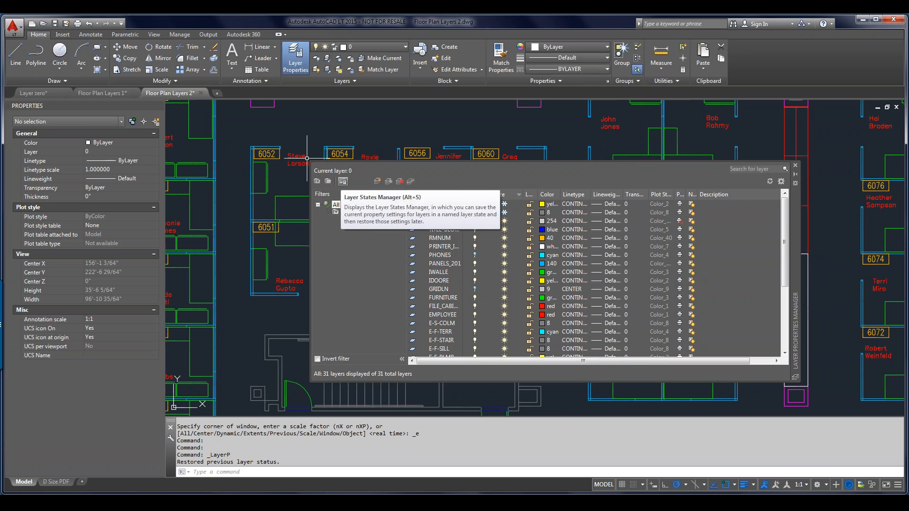
{"action": "right_click", "coordinate": [424, 229]}
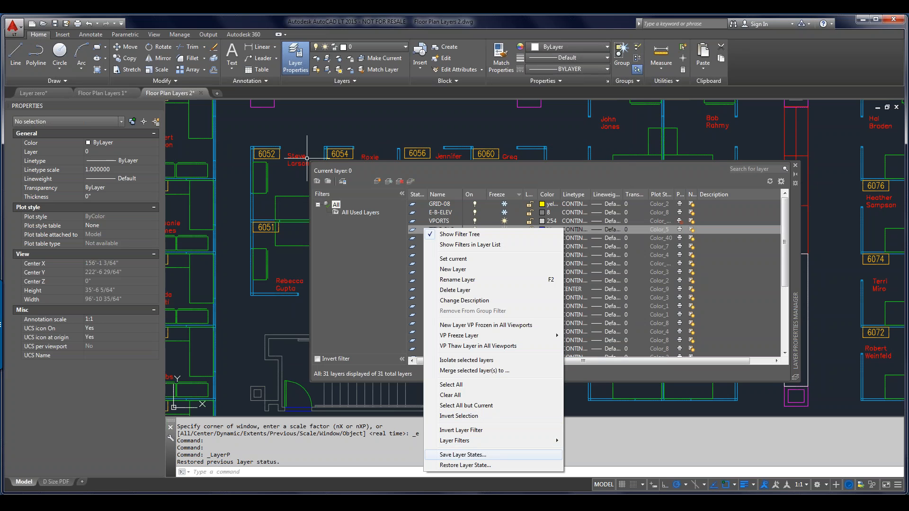
{"action": "left_click", "coordinate": [462, 454]}
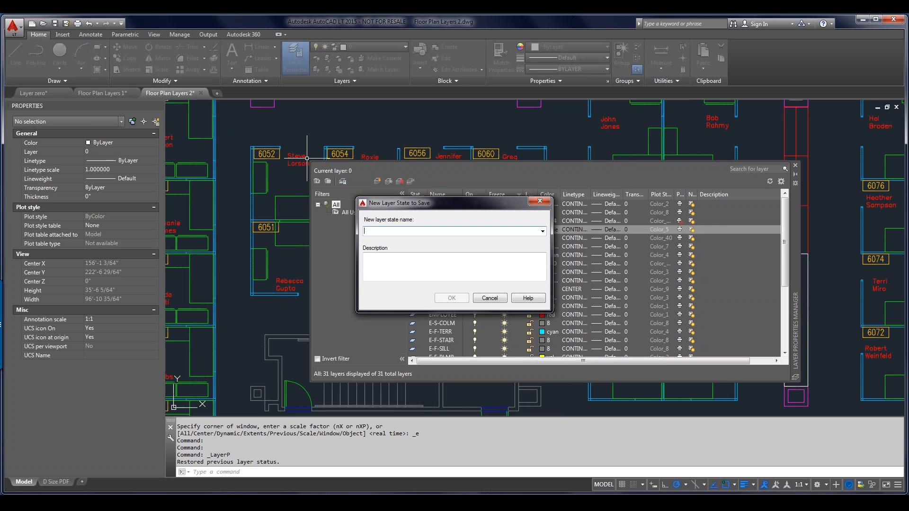
{"action": "left_click", "coordinate": [539, 201]}
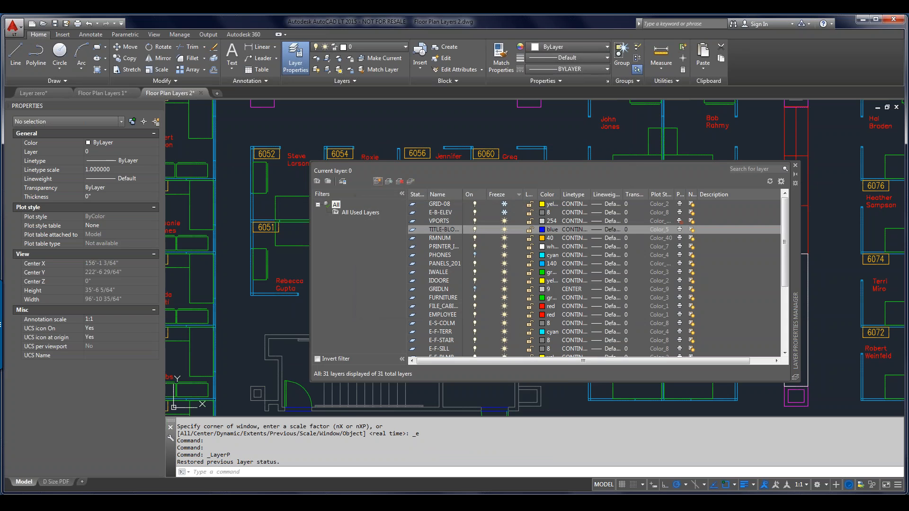
Step: Delete the _LAYISO_STATE layer state in the Layer States Manager
{"action": "left_click", "coordinate": [342, 181]}
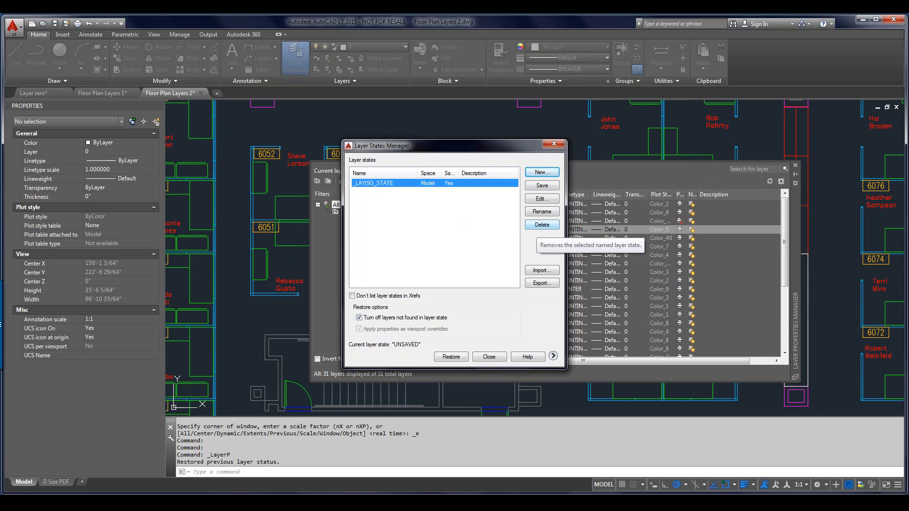
{"action": "left_click", "coordinate": [542, 225]}
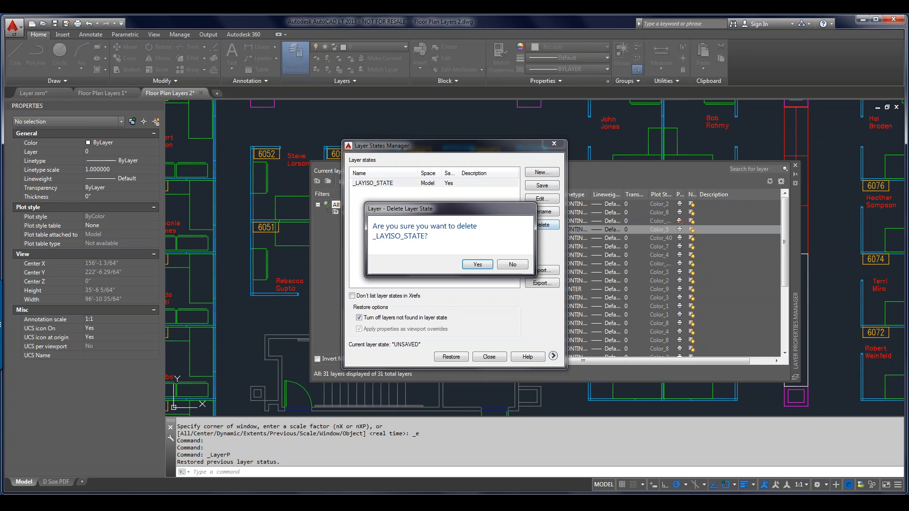
{"action": "left_click", "coordinate": [477, 264]}
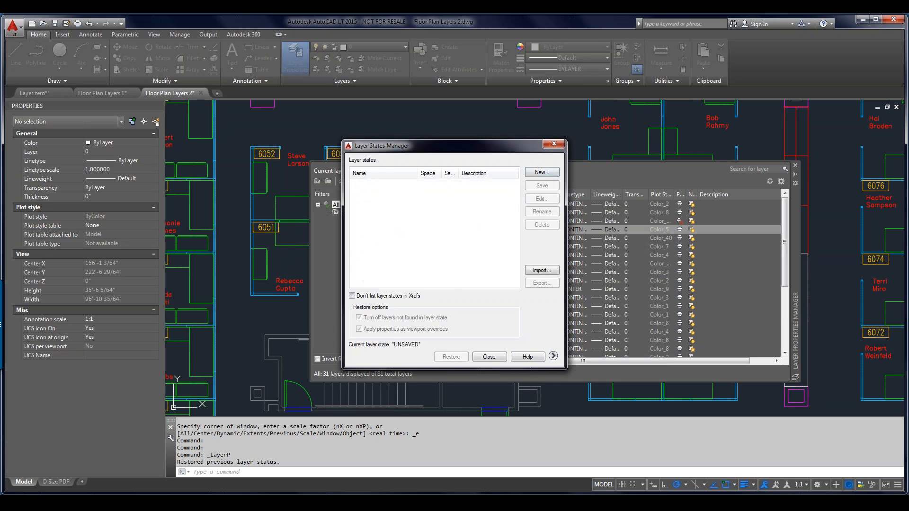
Step: Save the current layer settings as a new layer state named "default" and close the Layer States Manager
{"action": "left_click", "coordinate": [542, 172]}
{"action": "type", "text": "default"}
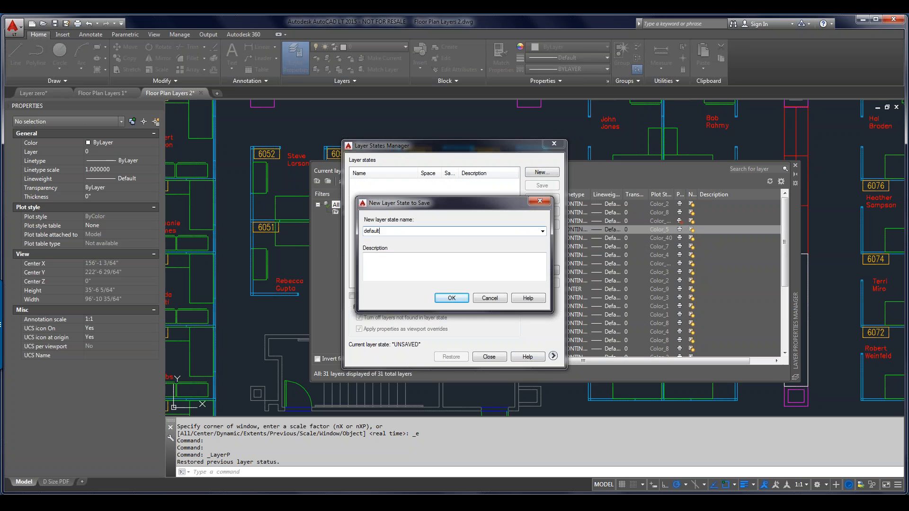
{"action": "key", "text": "Return"}
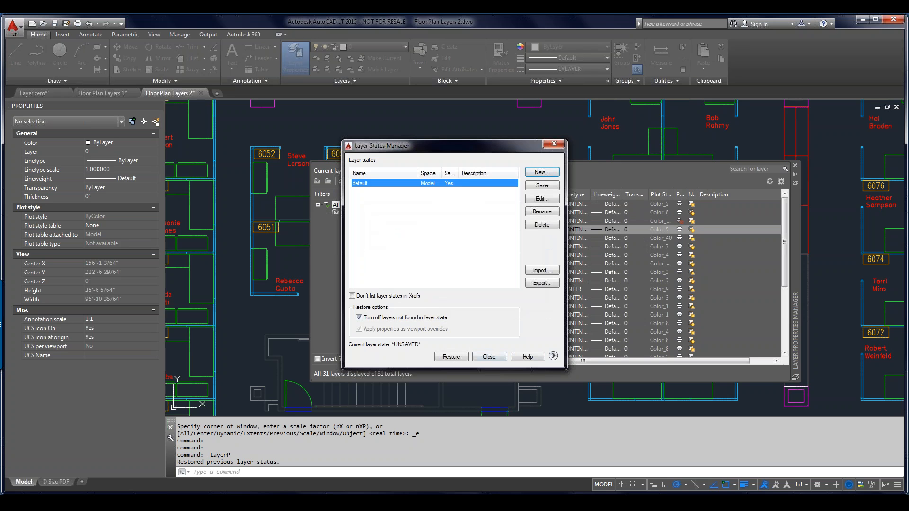
{"action": "key", "text": "Return"}
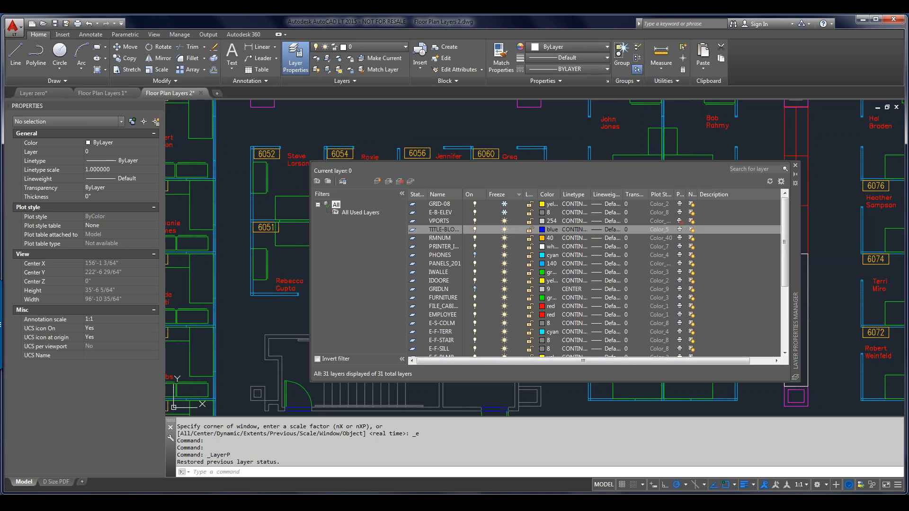
Step: Thaw the GRID-08 and E-B-ELEV layers and turn on the CHAIRS, CPU, GRIDLN and PHONES layers
{"action": "left_click", "coordinate": [504, 203]}
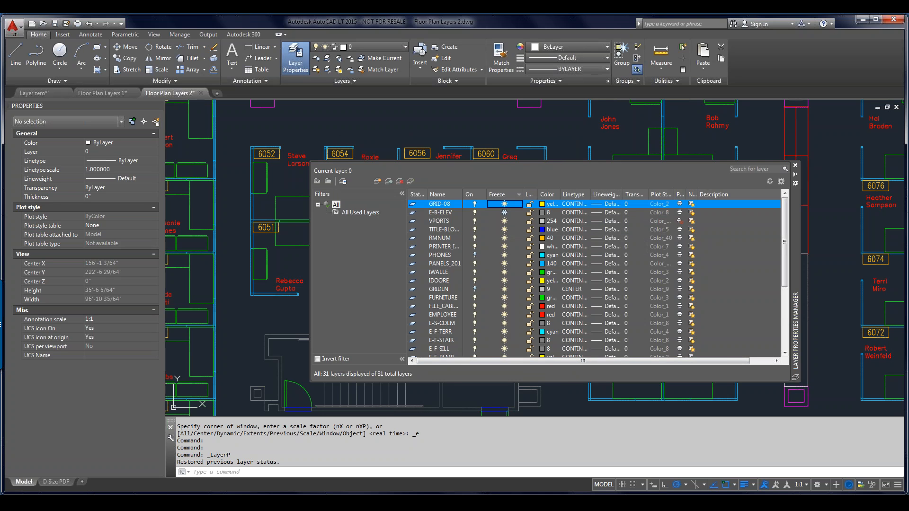
{"action": "left_click", "coordinate": [504, 212]}
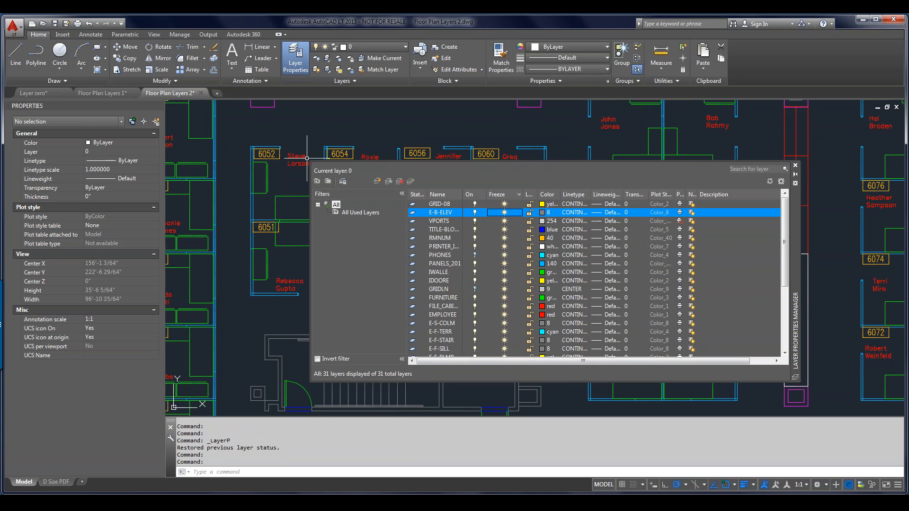
{"action": "left_click", "coordinate": [437, 194]}
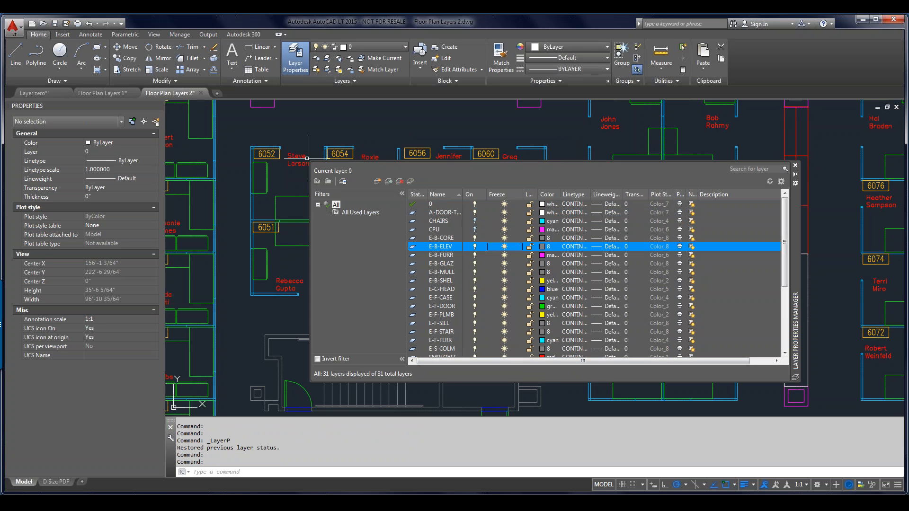
{"action": "left_click", "coordinate": [437, 195]}
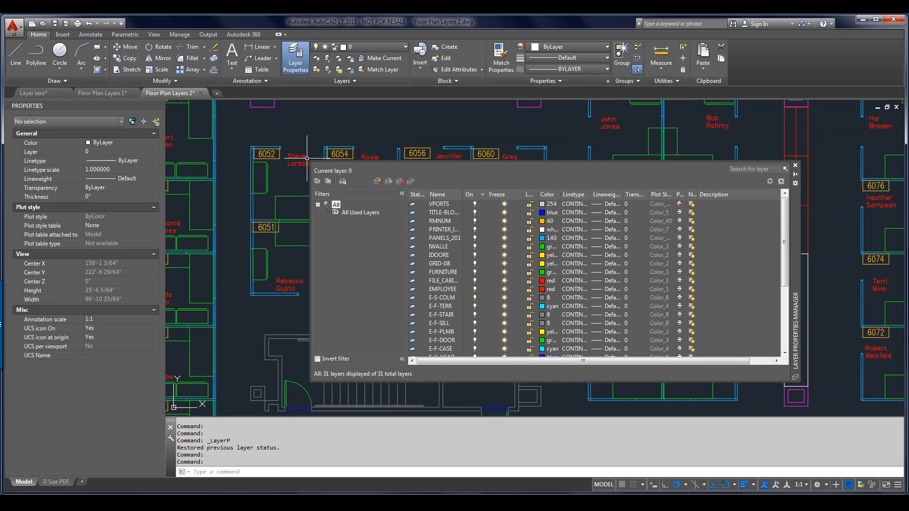
{"action": "left_click", "coordinate": [469, 194]}
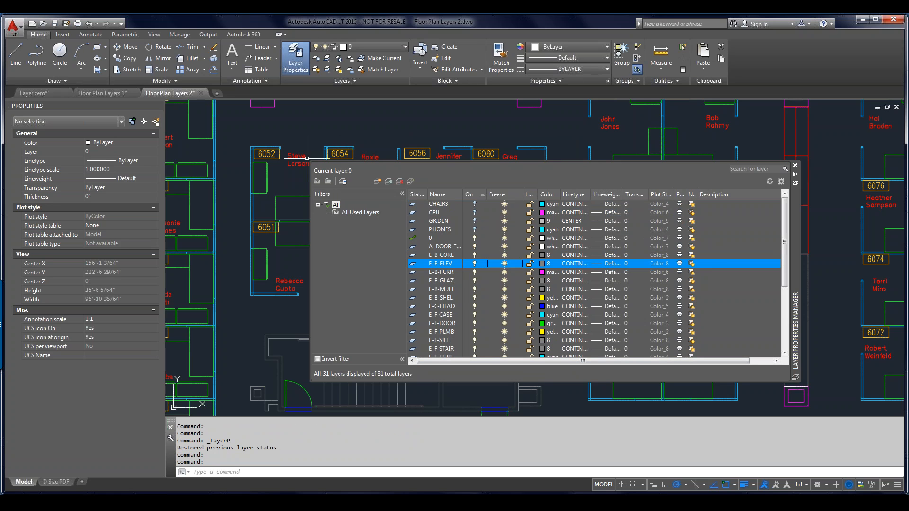
{"action": "left_click", "coordinate": [438, 204], "text": "shift"}
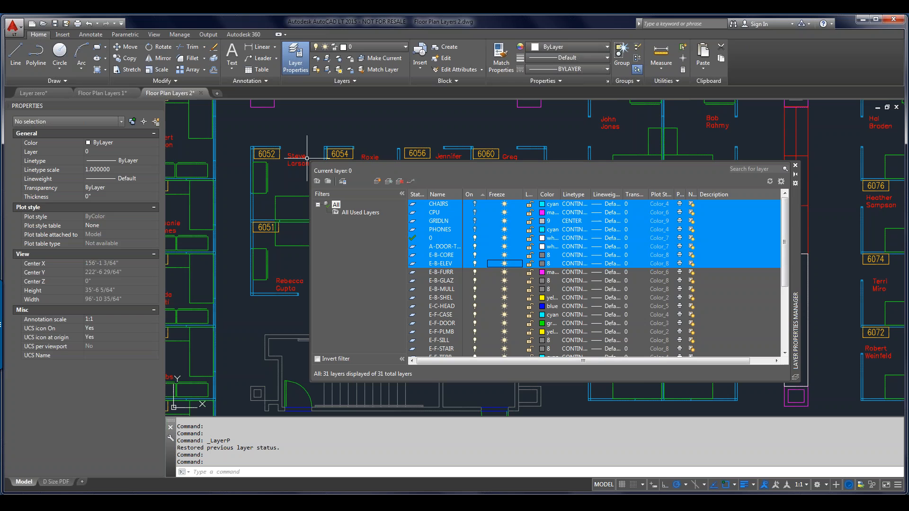
{"action": "left_click", "coordinate": [474, 204]}
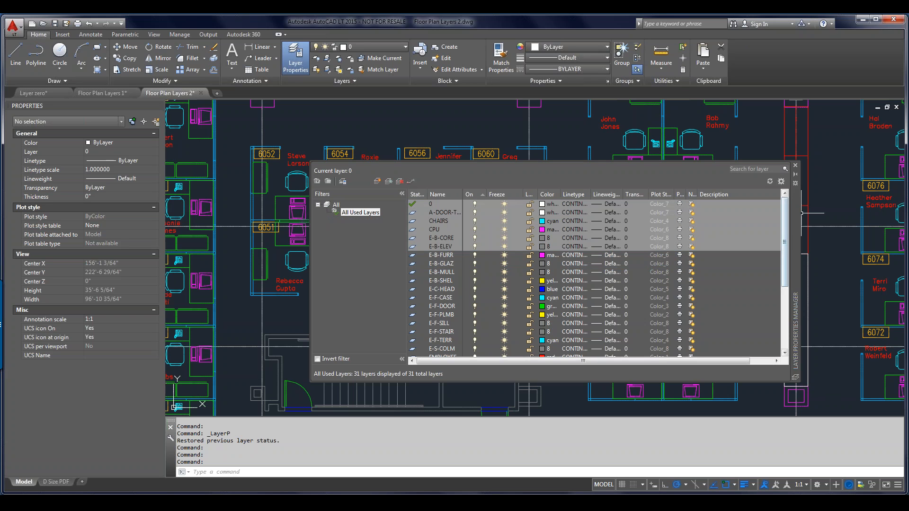
Step: Turn on auto-hide for the Layer Properties Manager and review the displayed layers across the floor plan
{"action": "right_click", "coordinate": [795, 255]}
{"action": "left_click", "coordinate": [826, 330]}
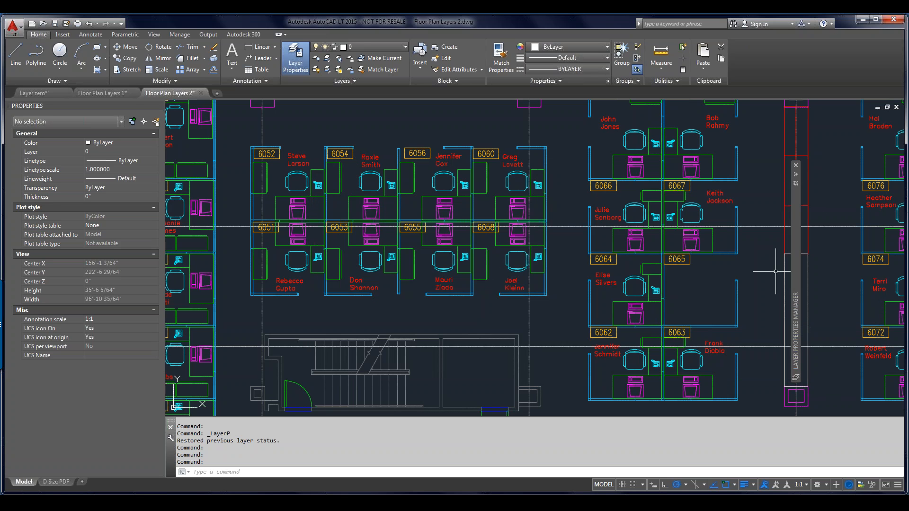
{"action": "scroll", "coordinate": [494, 244], "scroll_direction": "down", "scroll_amount": 6}
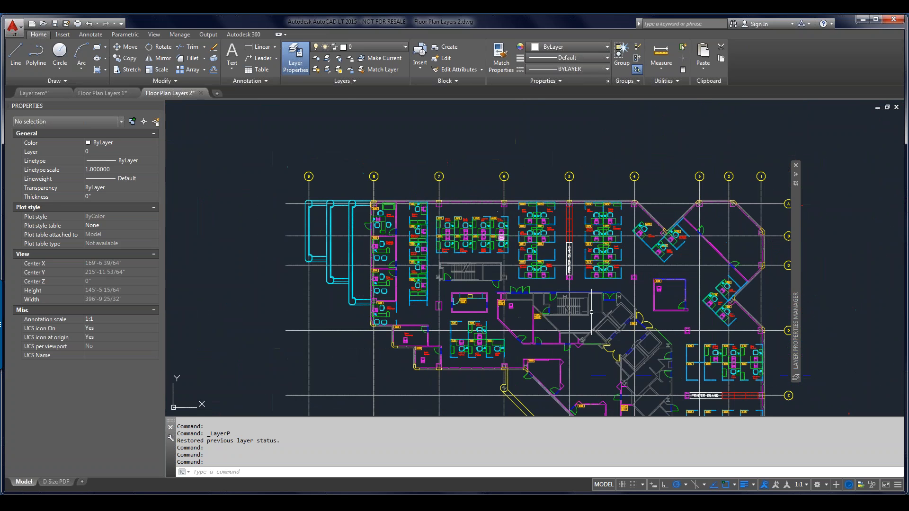
{"action": "middle_click_drag", "start_coordinate": [524, 316], "coordinate": [493, 210]}
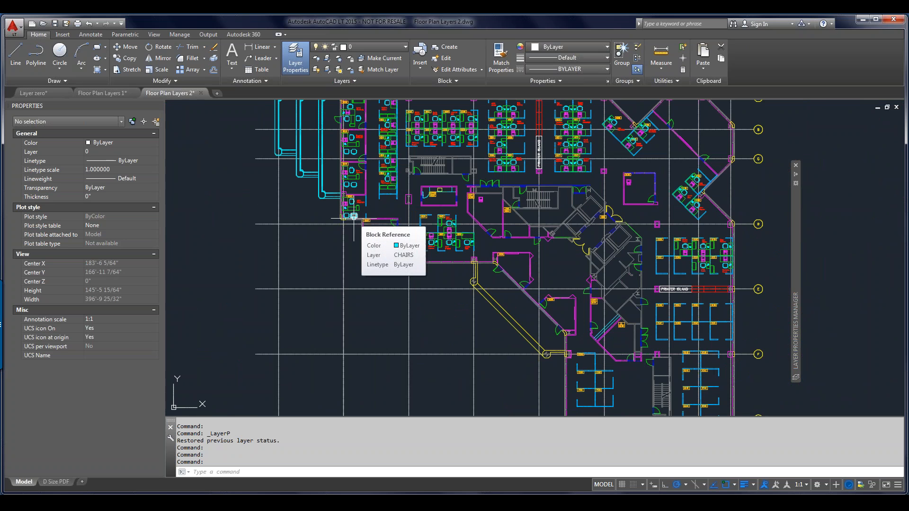
Step: Restore the "default" layer state and inspect the cubicles in the floor plan
{"action": "mouse_move", "coordinate": [795, 331]}
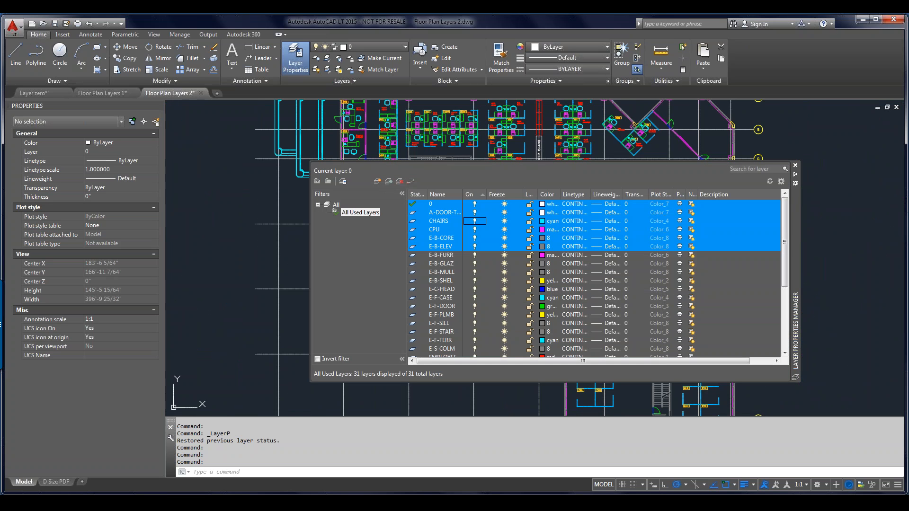
{"action": "left_click", "coordinate": [342, 181]}
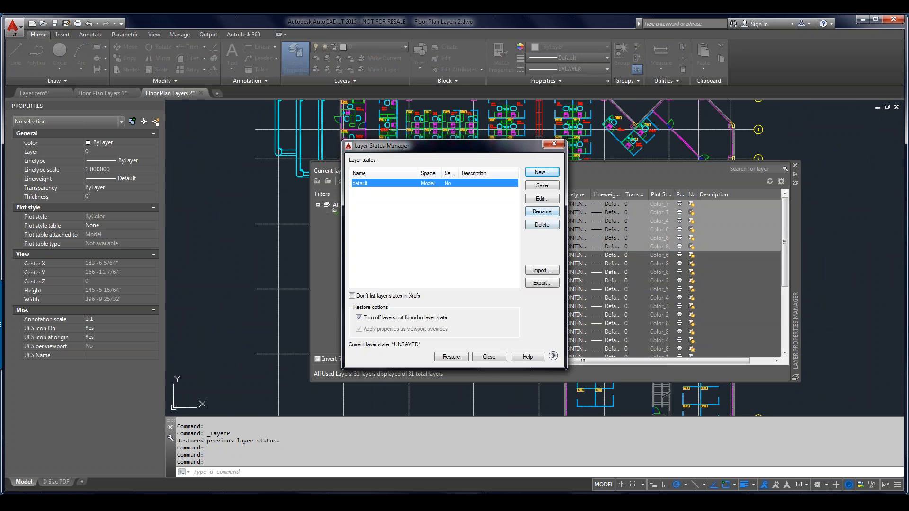
{"action": "left_click", "coordinate": [451, 356]}
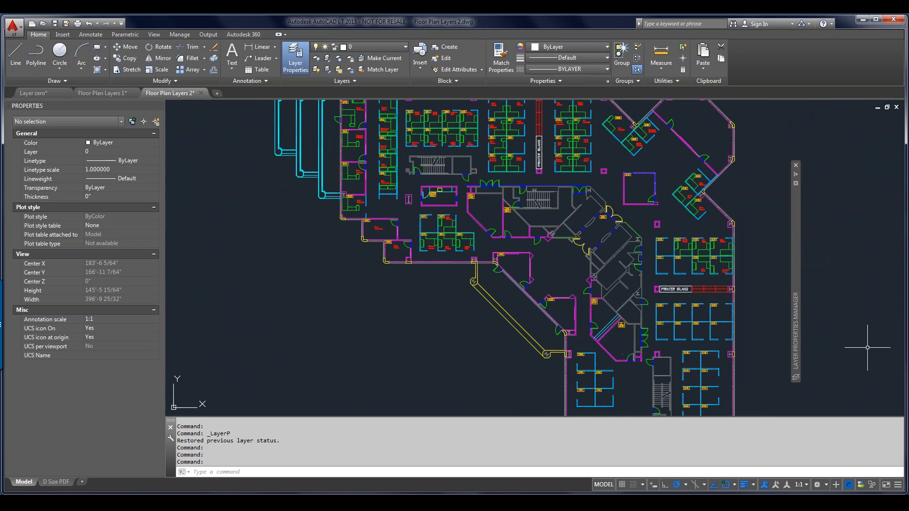
{"action": "scroll", "coordinate": [455, 121], "scroll_direction": "up", "scroll_amount": 6}
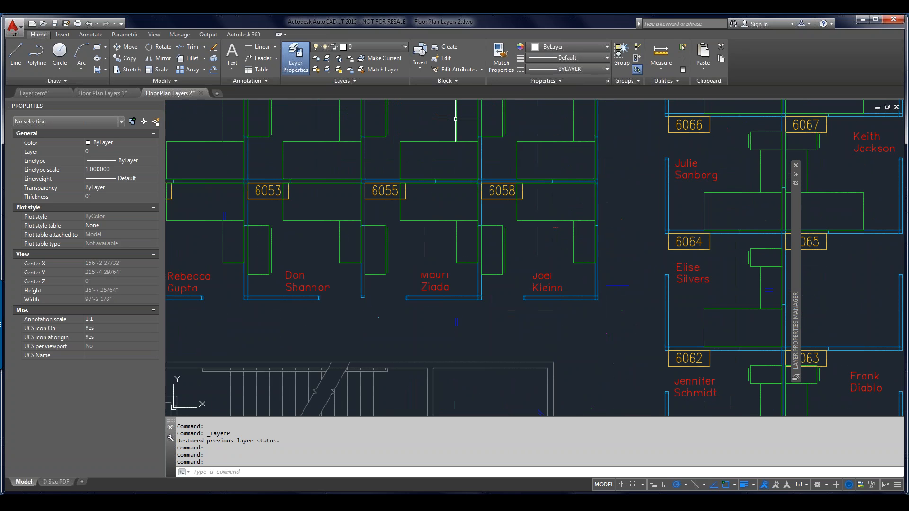
{"action": "scroll", "coordinate": [455, 119], "scroll_direction": "down", "scroll_amount": 6}
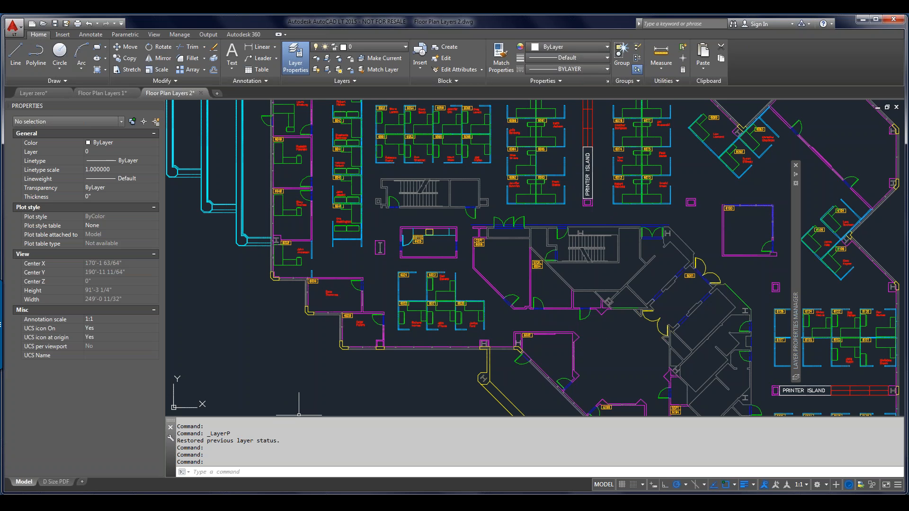
Step: Switch to the D Size PDF layout and leave the active viewport for paper space
{"action": "left_click", "coordinate": [55, 481]}
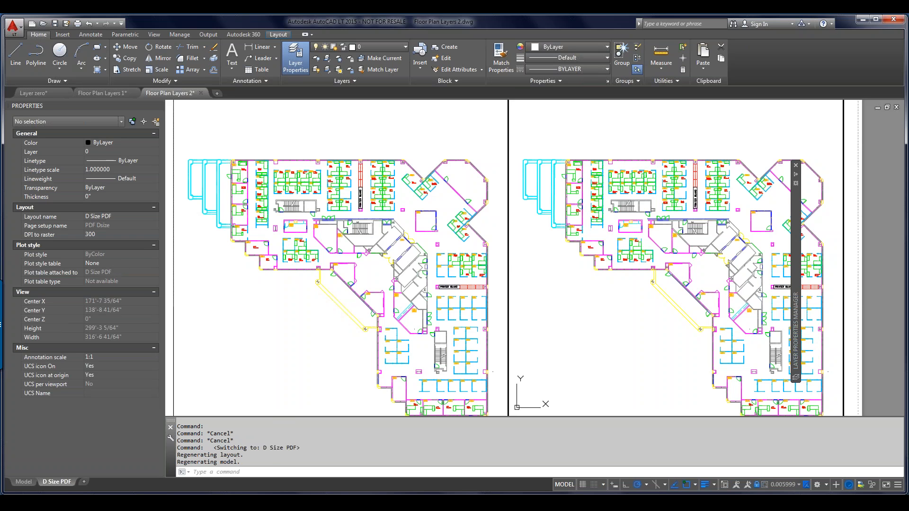
{"action": "scroll", "coordinate": [871, 338], "scroll_direction": "down", "scroll_amount": 2}
{"action": "double_click", "coordinate": [646, 169]}
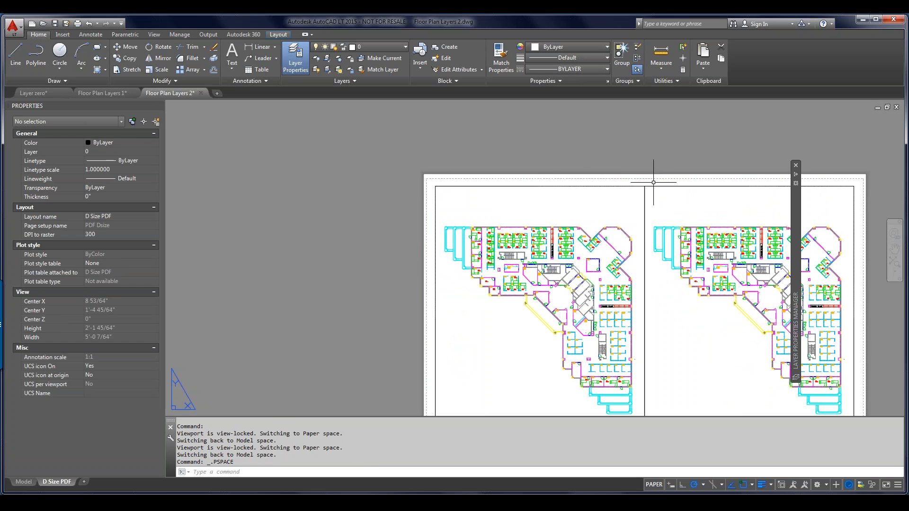
Step: Move both layout viewports from layer 0 to the VPORTS layer and clear the selection
{"action": "left_click", "coordinate": [654, 182]}
{"action": "left_click", "coordinate": [639, 195]}
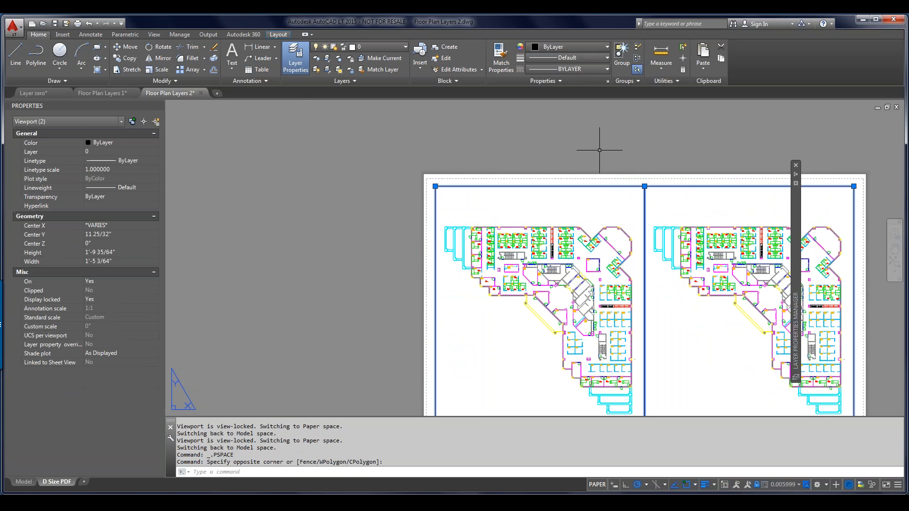
{"action": "mouse_move", "coordinate": [540, 197]}
{"action": "middle_mouse_down"}
{"action": "mouse_move", "coordinate": [548, 199]}
{"action": "mouse_move", "coordinate": [377, 146]}
{"action": "middle_mouse_up"}
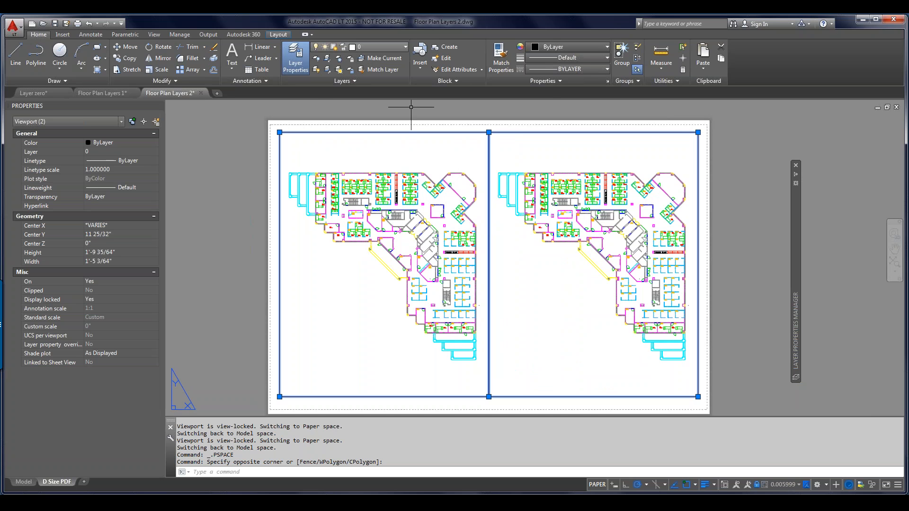
{"action": "left_click", "coordinate": [378, 47]}
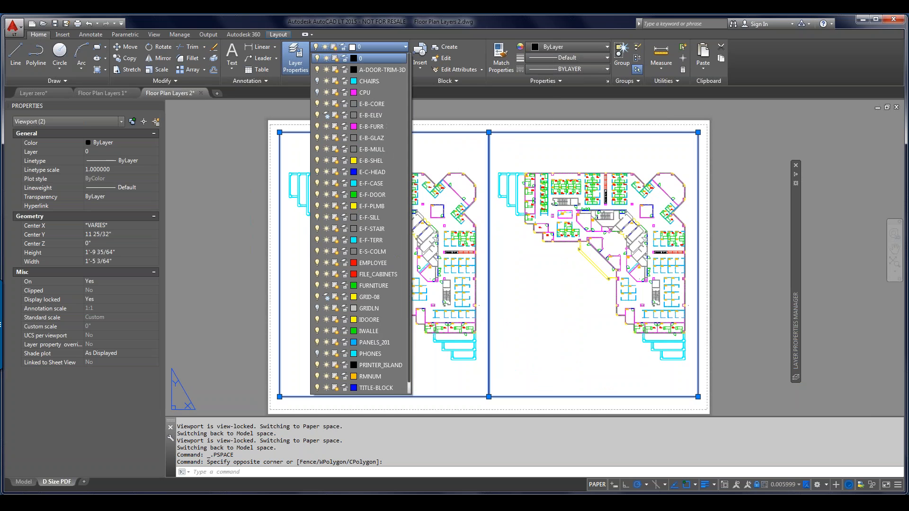
{"action": "scroll", "coordinate": [369, 285], "scroll_direction": "down", "scroll_amount": 1}
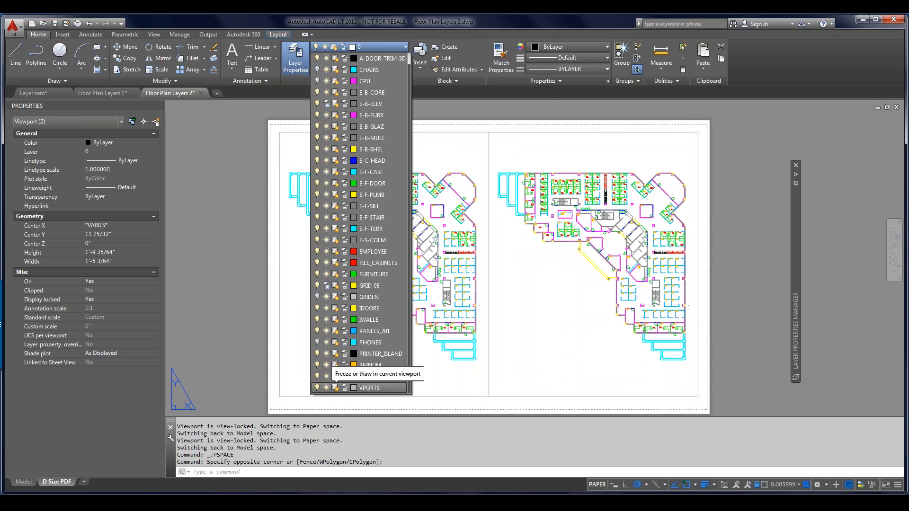
{"action": "mouse_move", "coordinate": [795, 270]}
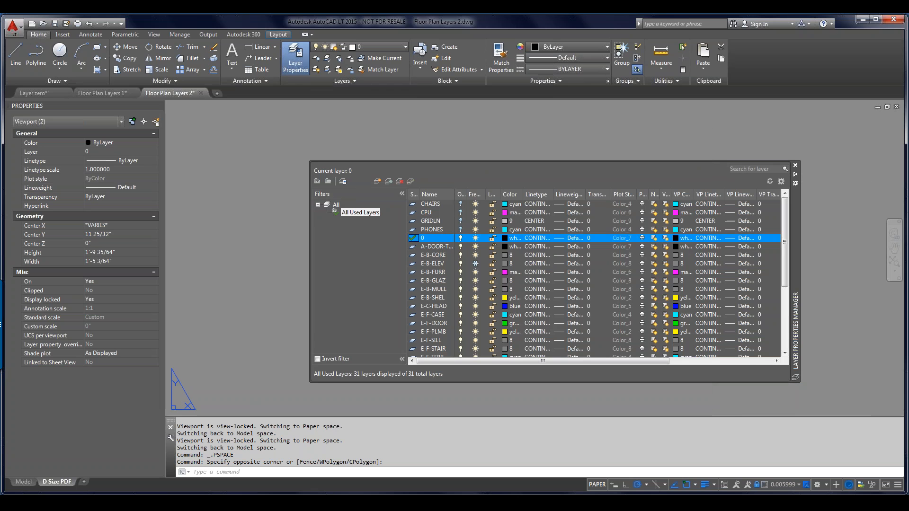
{"action": "scroll", "coordinate": [594, 277], "scroll_direction": "down", "scroll_amount": 5}
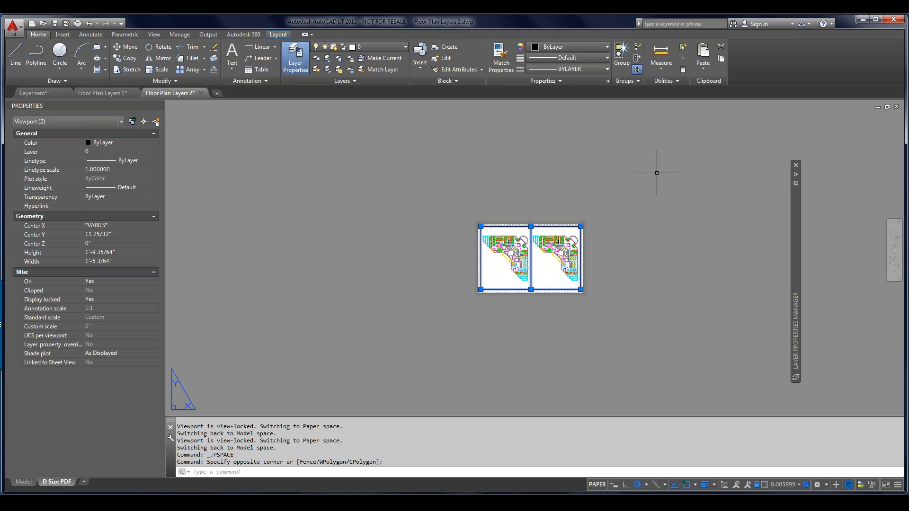
{"action": "left_click", "coordinate": [379, 47]}
{"action": "scroll", "coordinate": [374, 385], "scroll_direction": "down", "scroll_amount": 1}
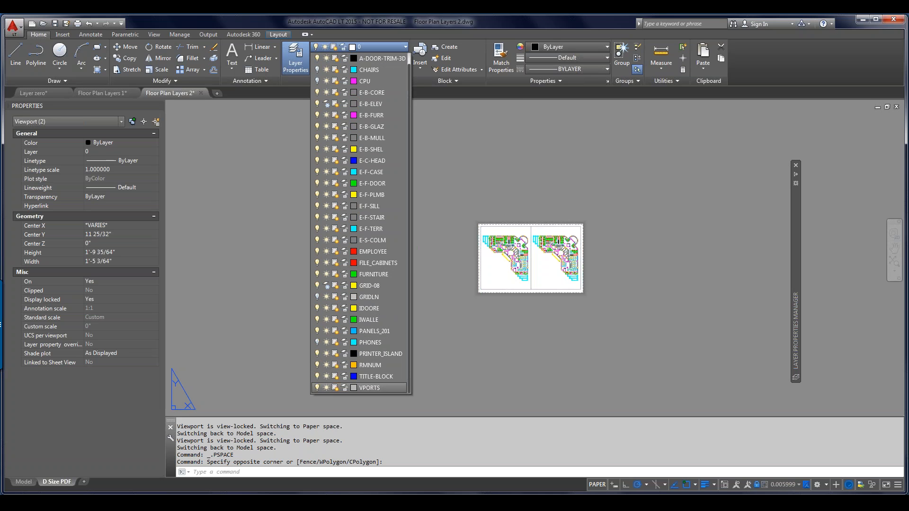
{"action": "left_click", "coordinate": [374, 388]}
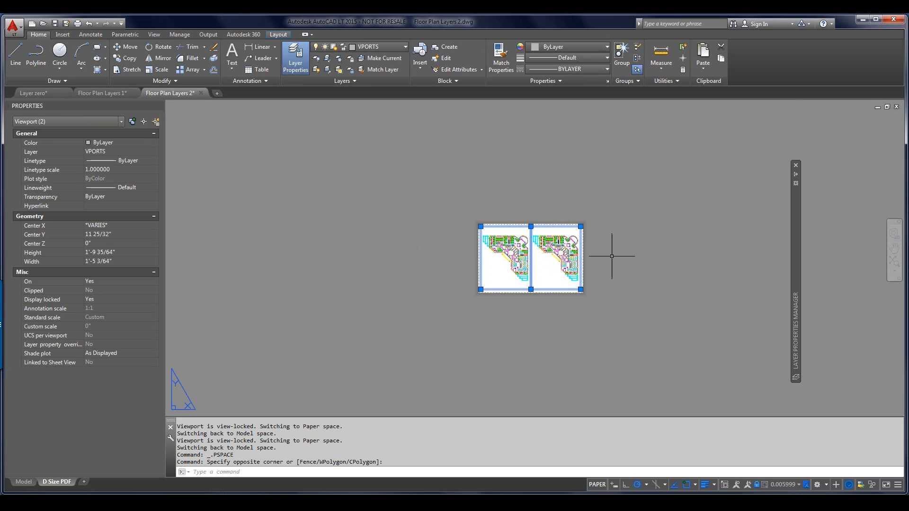
{"action": "key", "text": "Escape"}
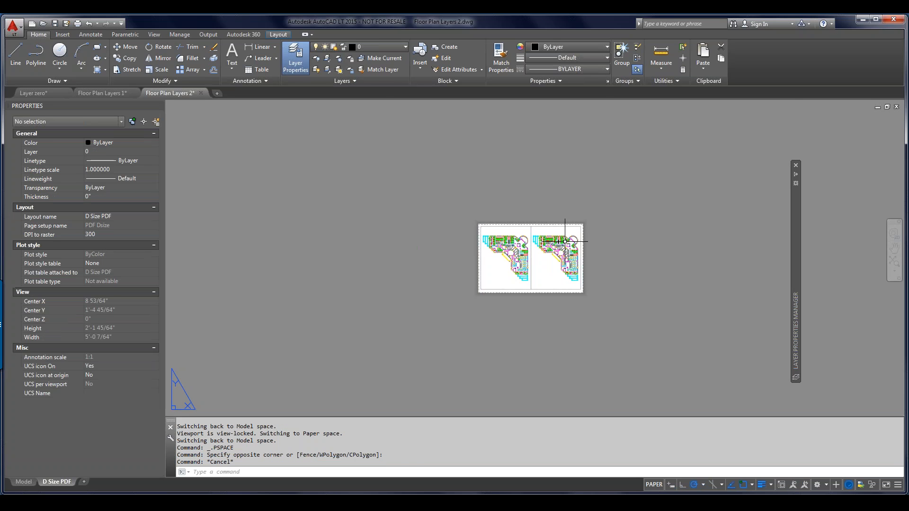
Step: Fit the whole layout in view and examine the cubicles, room numbers and layer colors in the right viewport's floor plan
{"action": "middle_click", "coordinate": [634, 250]}
{"action": "middle_click", "coordinate": [635, 249]}
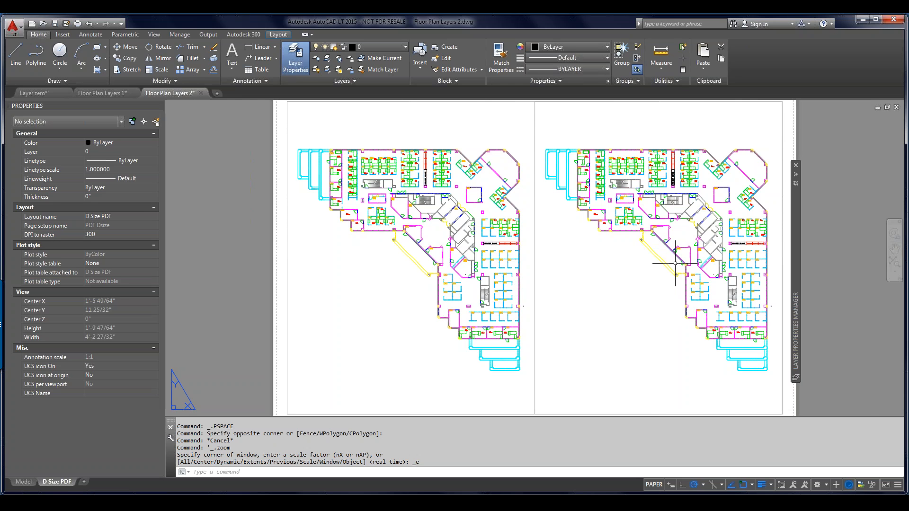
{"action": "scroll", "coordinate": [677, 227], "scroll_direction": "up", "scroll_amount": 5}
{"action": "scroll", "coordinate": [542, 146], "scroll_direction": "up", "scroll_amount": 1}
{"action": "middle_click_drag", "start_coordinate": [549, 127], "coordinate": [370, 400]}
{"action": "scroll", "coordinate": [369, 400], "scroll_direction": "down", "scroll_amount": 1}
{"action": "scroll", "coordinate": [549, 279], "scroll_direction": "up", "scroll_amount": 3}
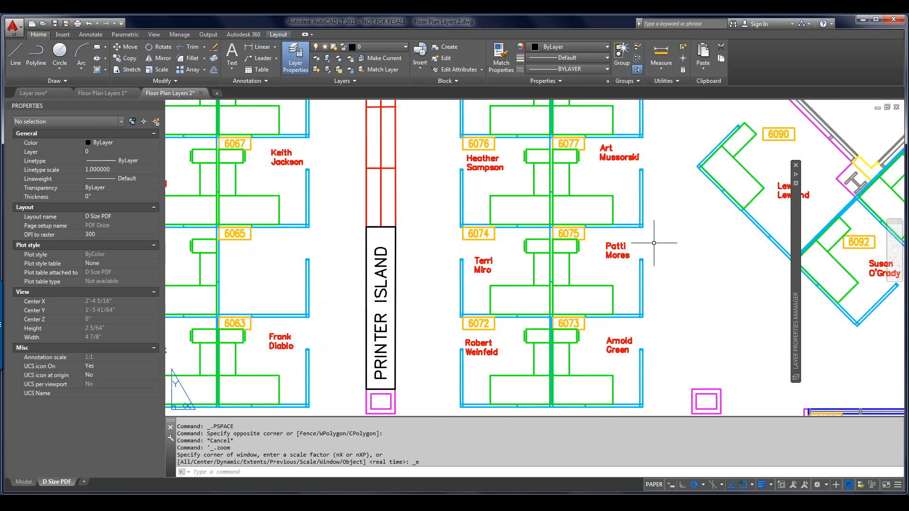
{"action": "scroll", "coordinate": [659, 252], "scroll_direction": "down", "scroll_amount": 3}
{"action": "scroll", "coordinate": [658, 251], "scroll_direction": "down", "scroll_amount": 3}
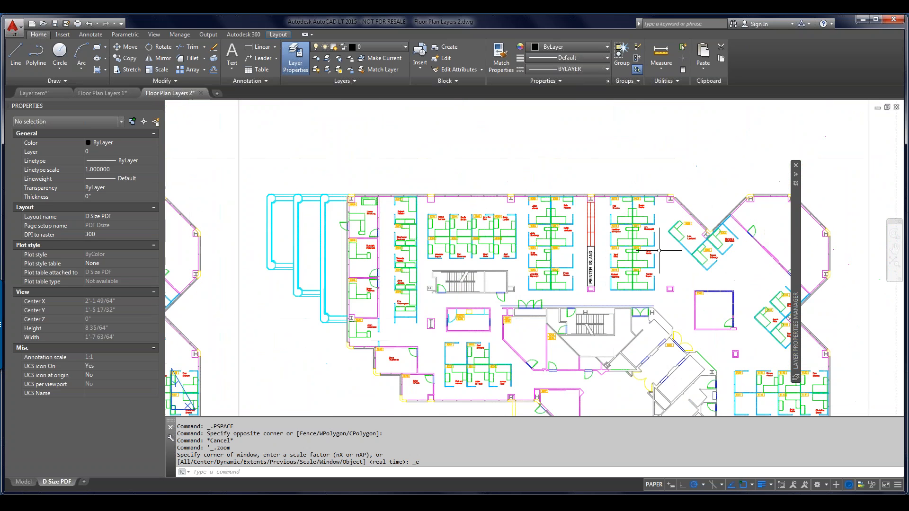
{"action": "scroll", "coordinate": [525, 145], "scroll_direction": "down", "scroll_amount": 2}
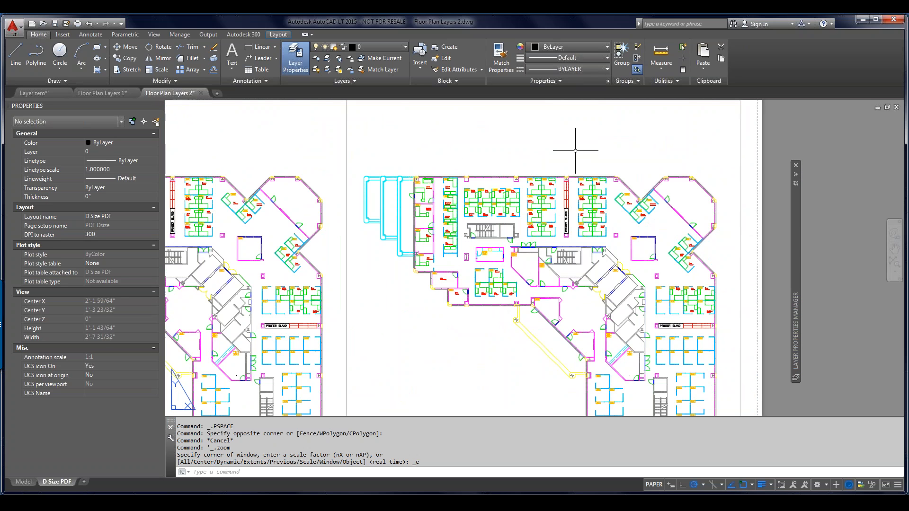
Step: Make the left viewport active and widen the Layer Properties Manager to show all viewport override columns
{"action": "double_click", "coordinate": [575, 151]}
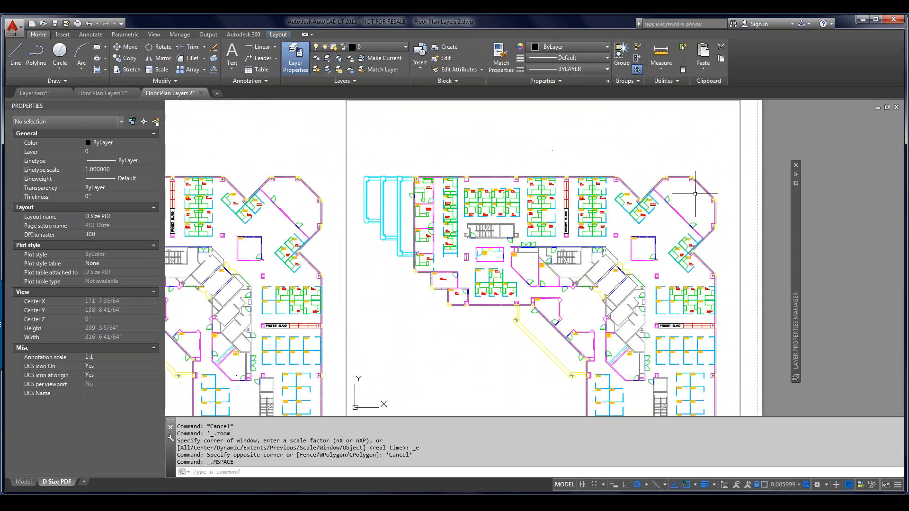
{"action": "mouse_move", "coordinate": [795, 341]}
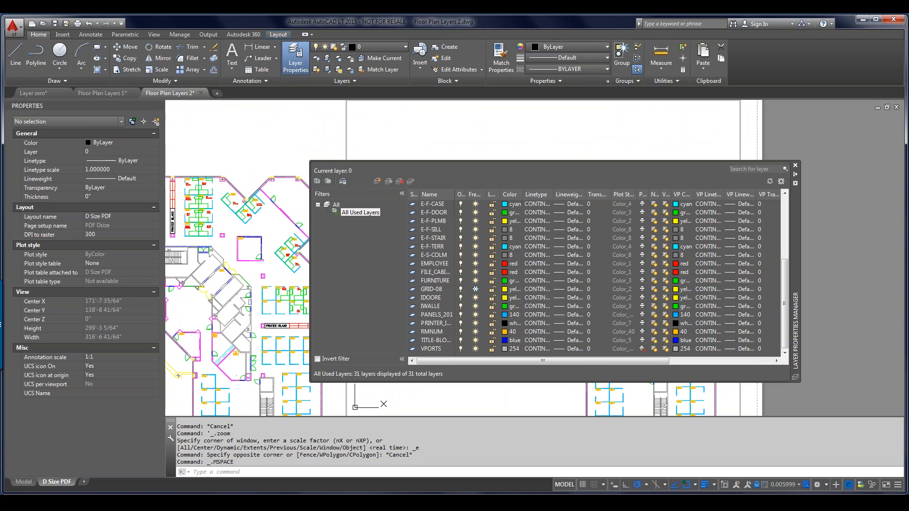
{"action": "key", "text": "ctrl+r"}
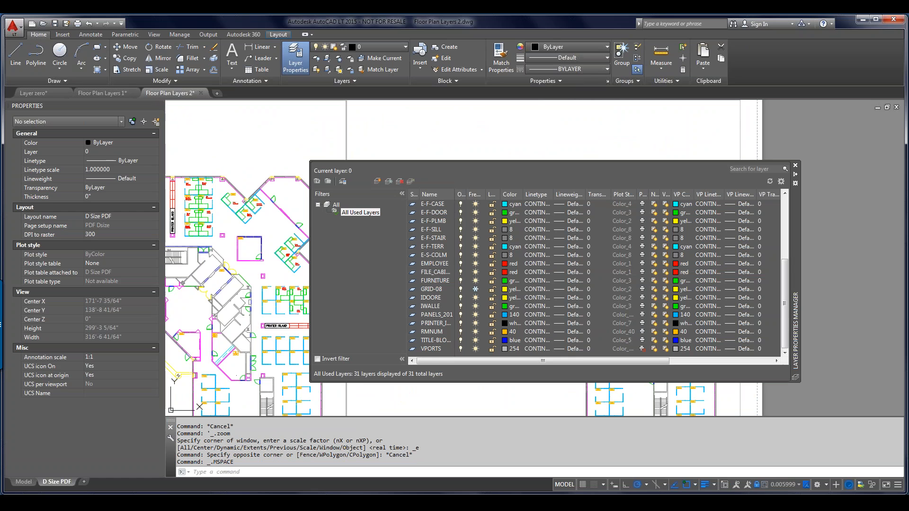
{"action": "left_click_drag", "start_coordinate": [310, 291], "coordinate": [153, 291]}
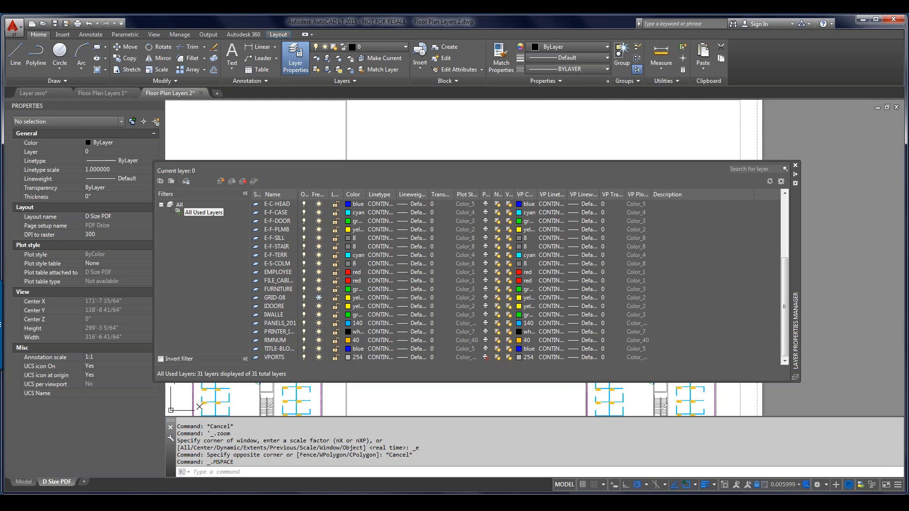
Step: Override the viewport color to 254 for every layer except FURNITURE in the active viewport
{"action": "left_click", "coordinate": [278, 289]}
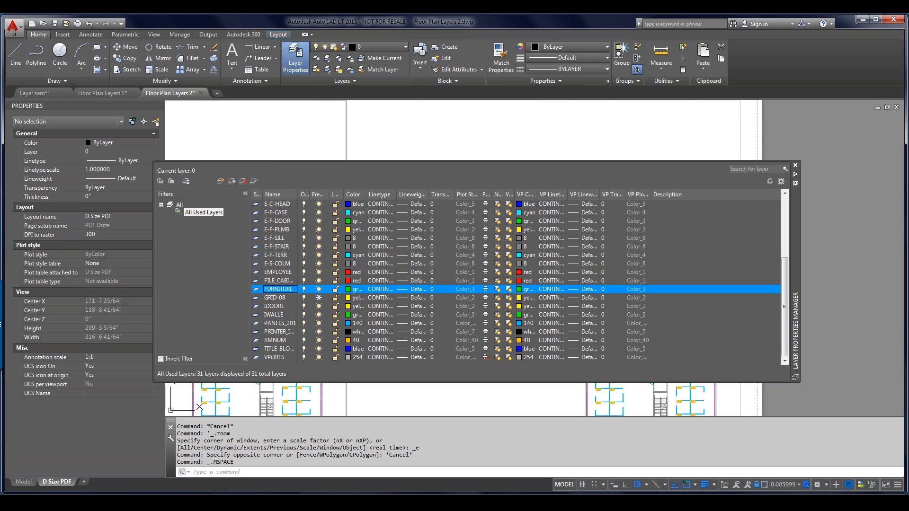
{"action": "right_click", "coordinate": [279, 289]}
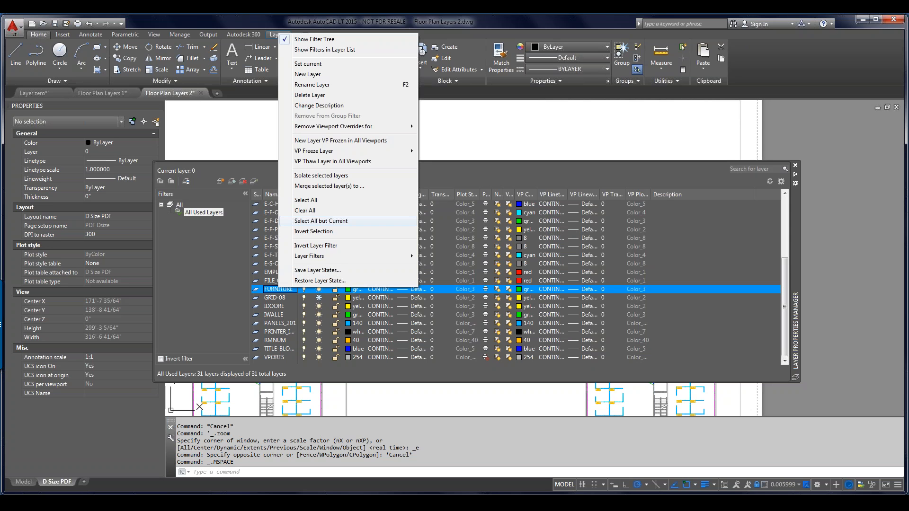
{"action": "left_click", "coordinate": [314, 231]}
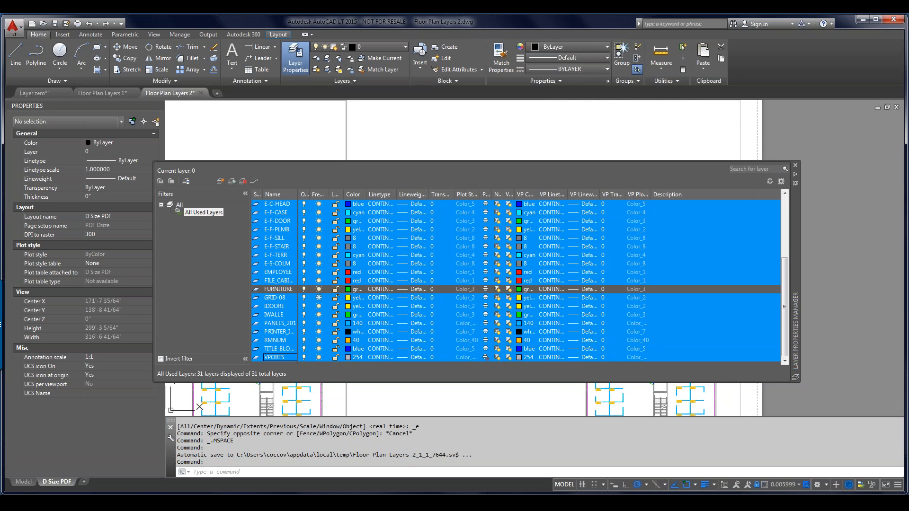
{"action": "left_click", "coordinate": [348, 246]}
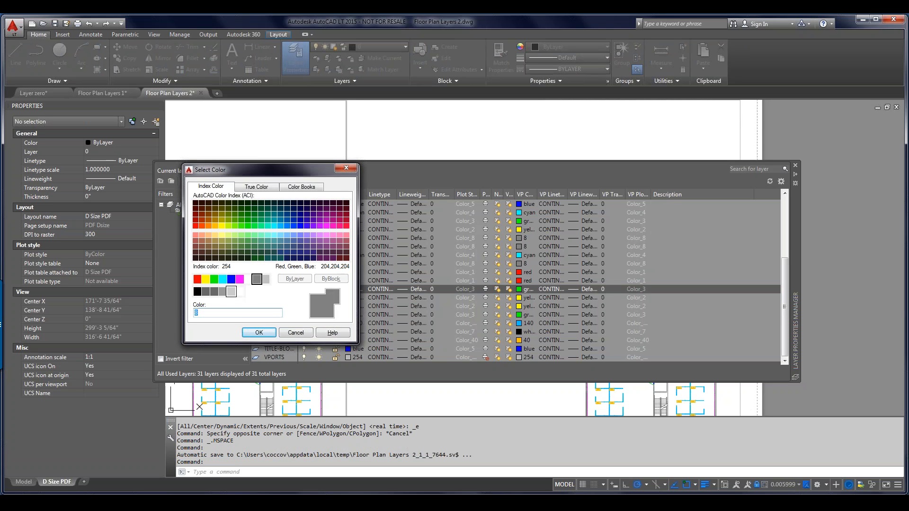
{"action": "left_click", "coordinate": [231, 291]}
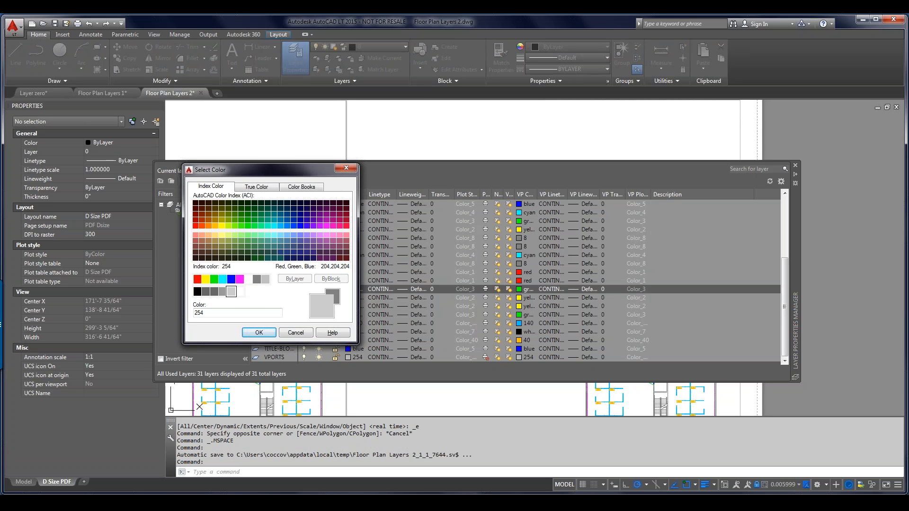
{"action": "left_click", "coordinate": [259, 332]}
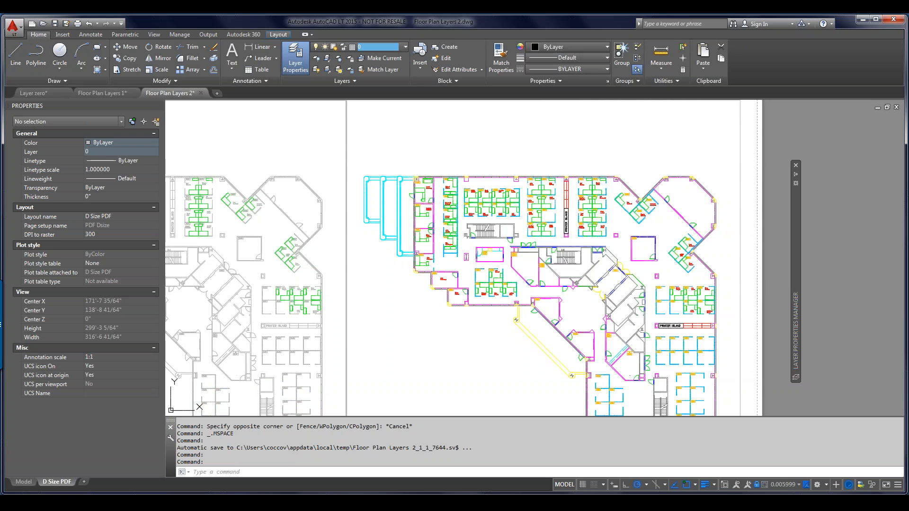
Step: Compare the floor plans in the two viewports and examine the furniture and cubicle labels up close in the left one
{"action": "scroll", "coordinate": [490, 250], "scroll_direction": "down", "scroll_amount": 4}
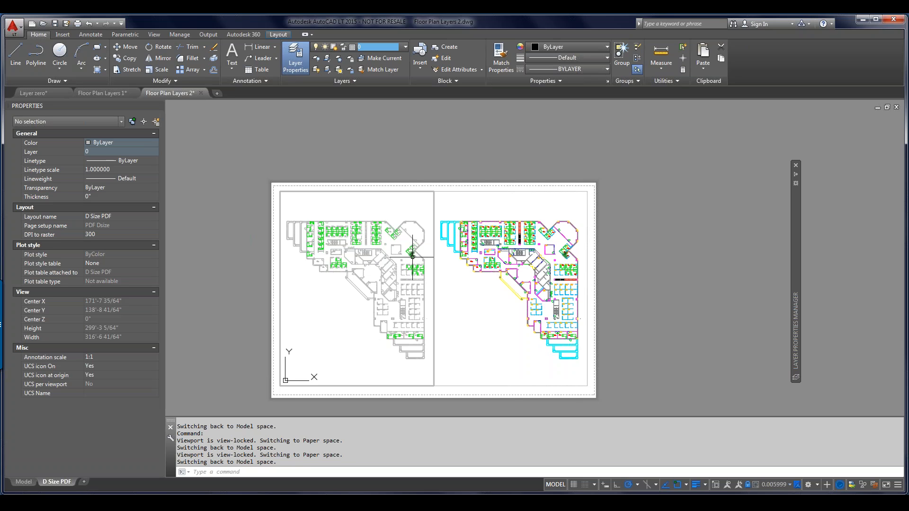
{"action": "scroll", "coordinate": [403, 248], "scroll_direction": "up", "scroll_amount": 4}
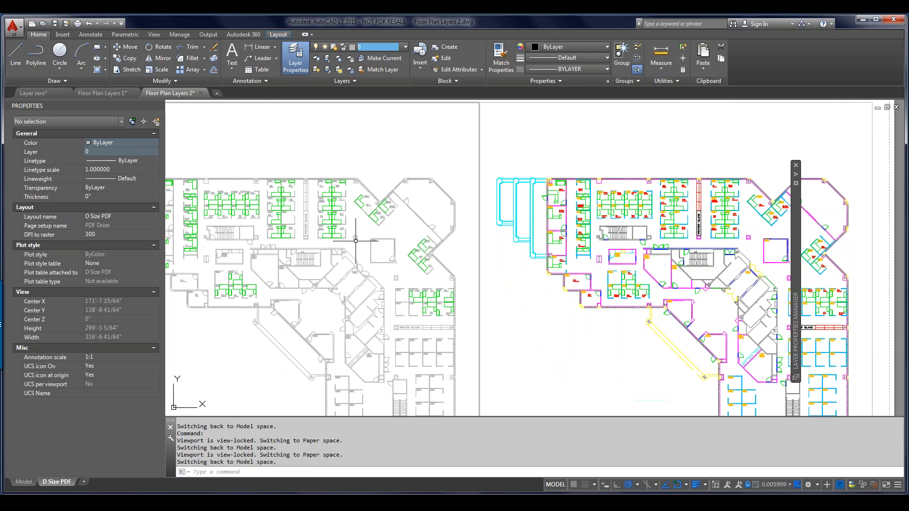
{"action": "scroll", "coordinate": [353, 247], "scroll_direction": "up", "scroll_amount": 4}
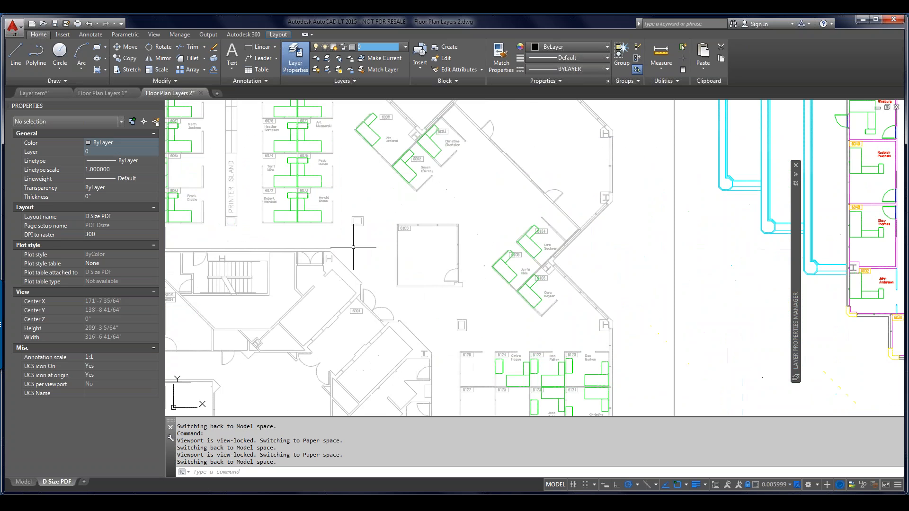
{"action": "scroll", "coordinate": [310, 168], "scroll_direction": "down", "scroll_amount": 1}
{"action": "scroll", "coordinate": [310, 168], "scroll_direction": "up", "scroll_amount": 4}
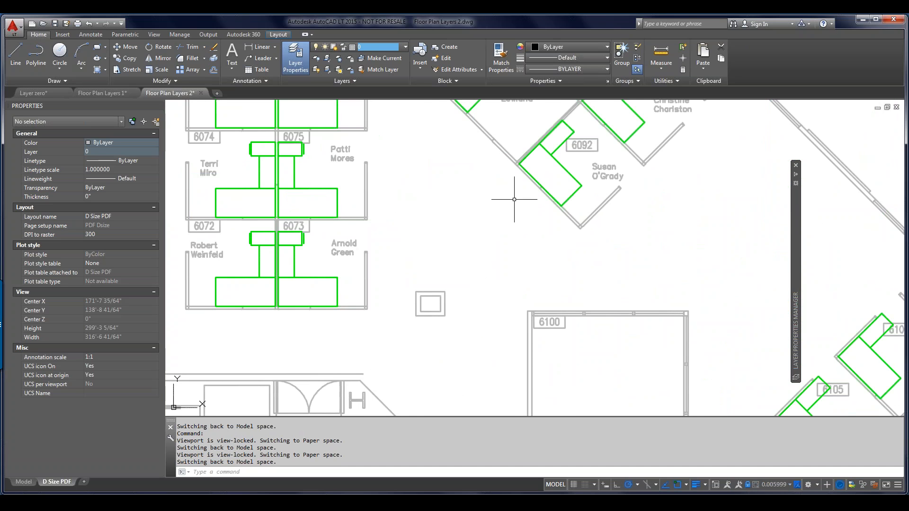
{"action": "scroll", "coordinate": [515, 200], "scroll_direction": "down", "scroll_amount": 2}
{"action": "scroll", "coordinate": [515, 200], "scroll_direction": "down", "scroll_amount": 4}
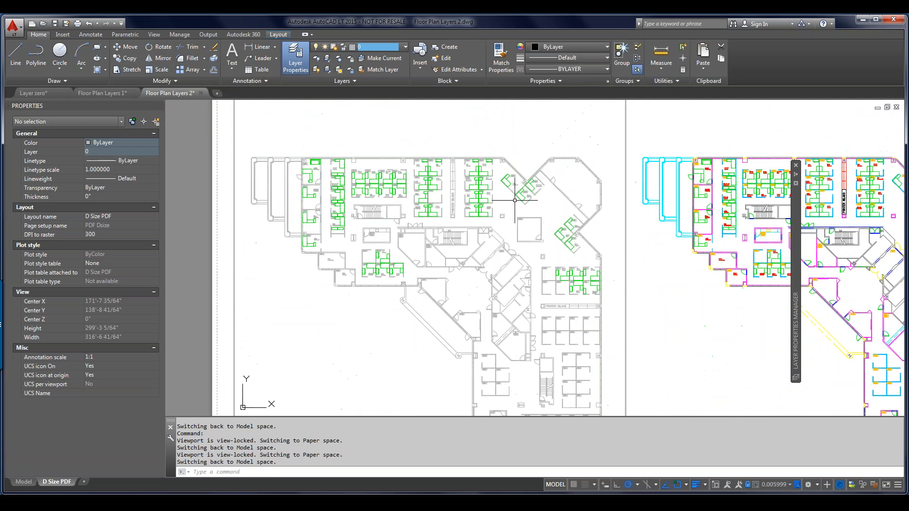
{"action": "scroll", "coordinate": [514, 200], "scroll_direction": "down", "scroll_amount": 2}
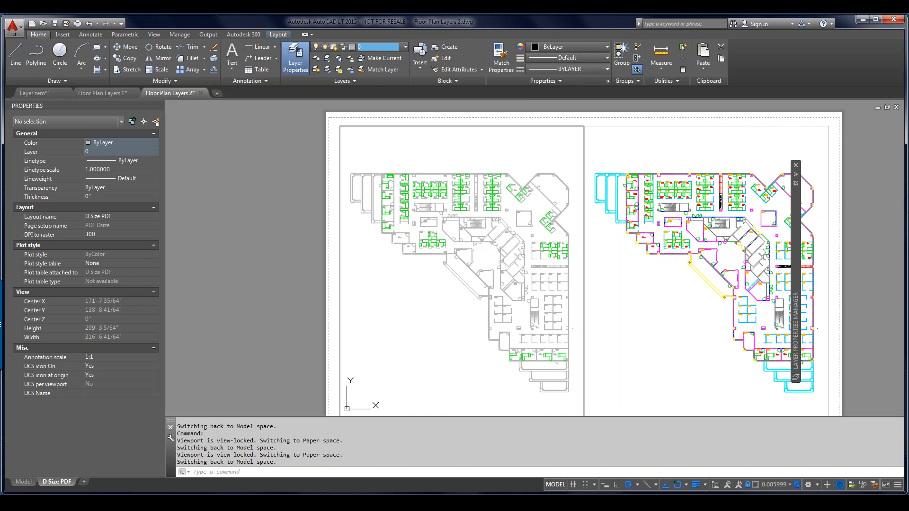
Step: Remove the viewport overrides for all layers in all viewports from the Layer Properties Manager
{"action": "mouse_move", "coordinate": [795, 271]}
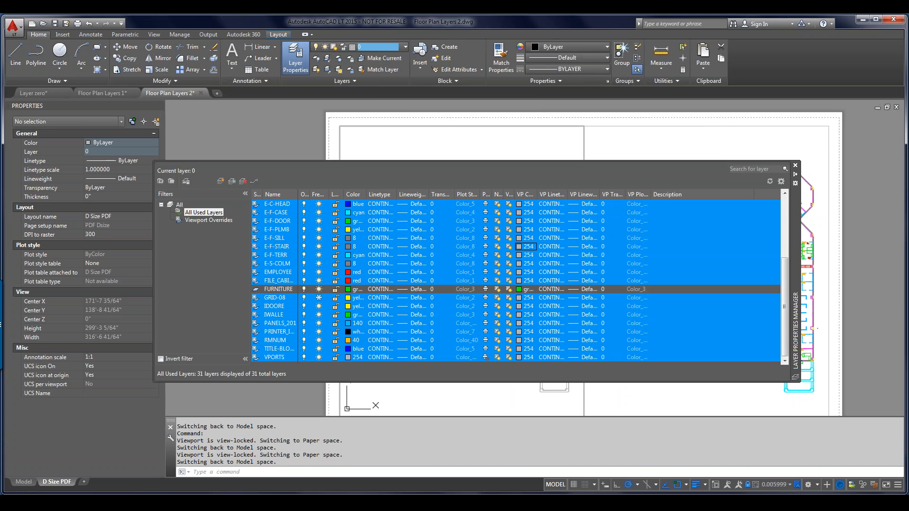
{"action": "left_click", "coordinate": [380, 289]}
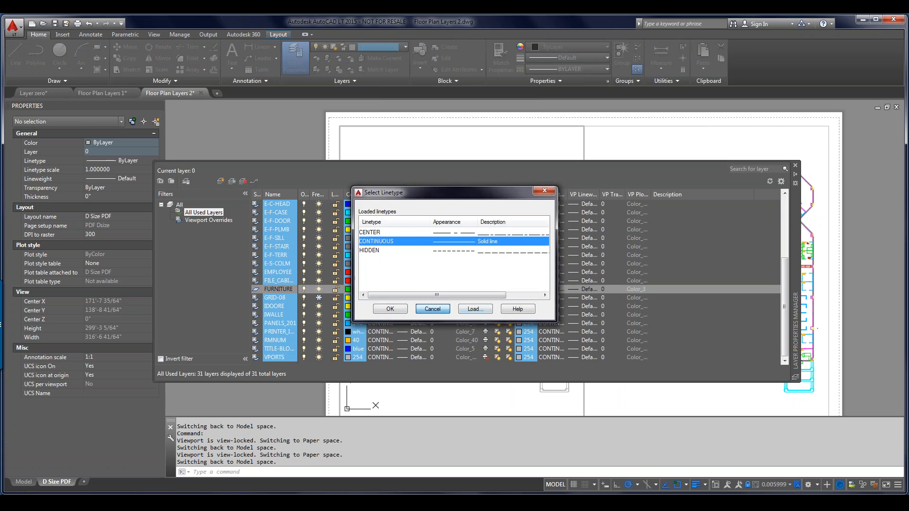
{"action": "left_click", "coordinate": [390, 309]}
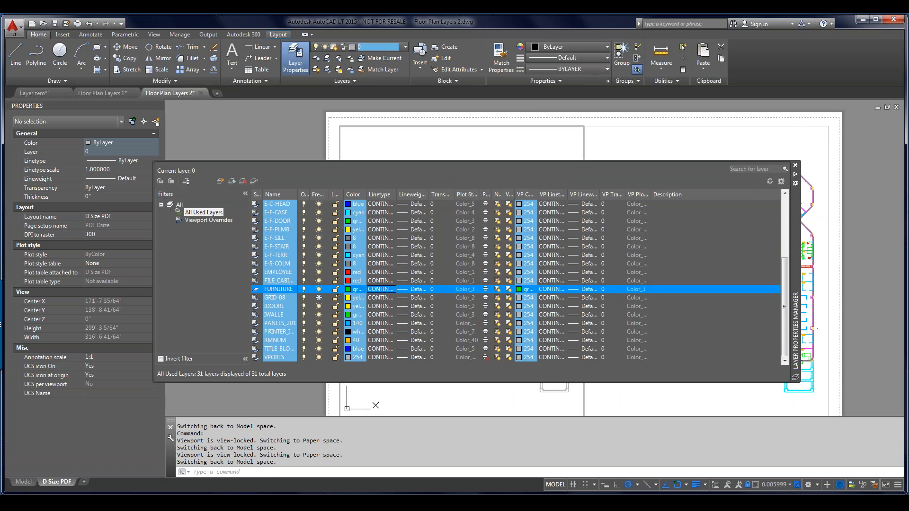
{"action": "left_click", "coordinate": [278, 272]}
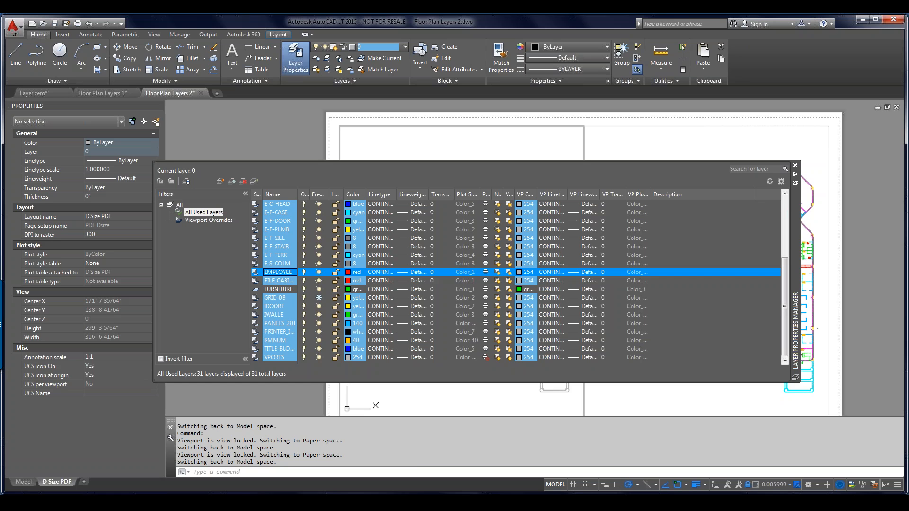
{"action": "right_click", "coordinate": [278, 255]}
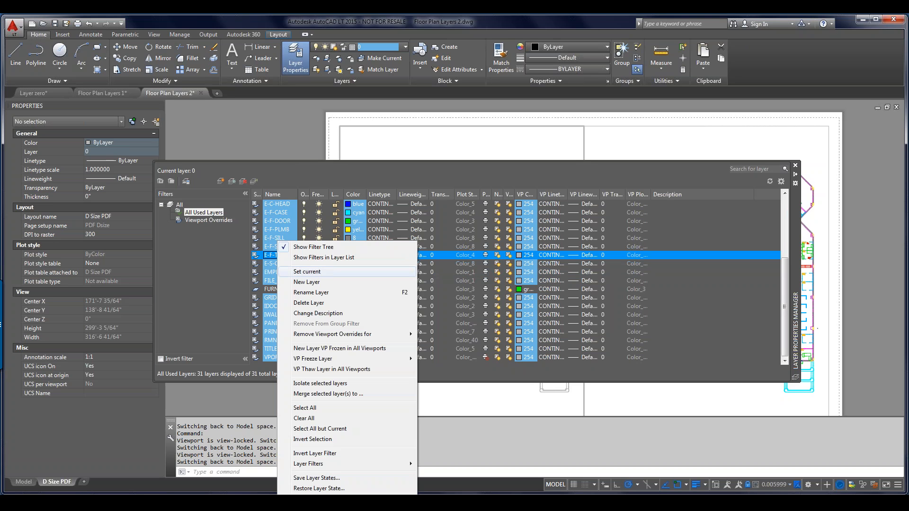
{"action": "mouse_move", "coordinate": [331, 334]}
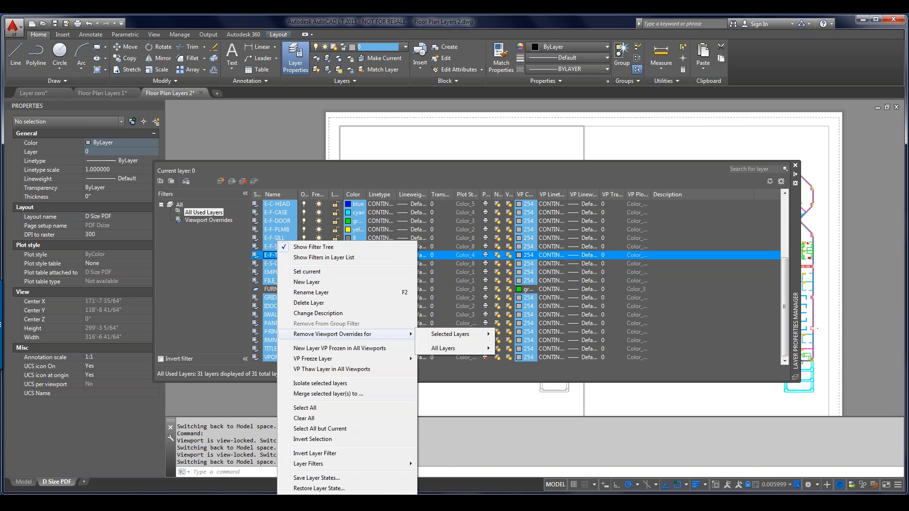
{"action": "mouse_move", "coordinate": [454, 348]}
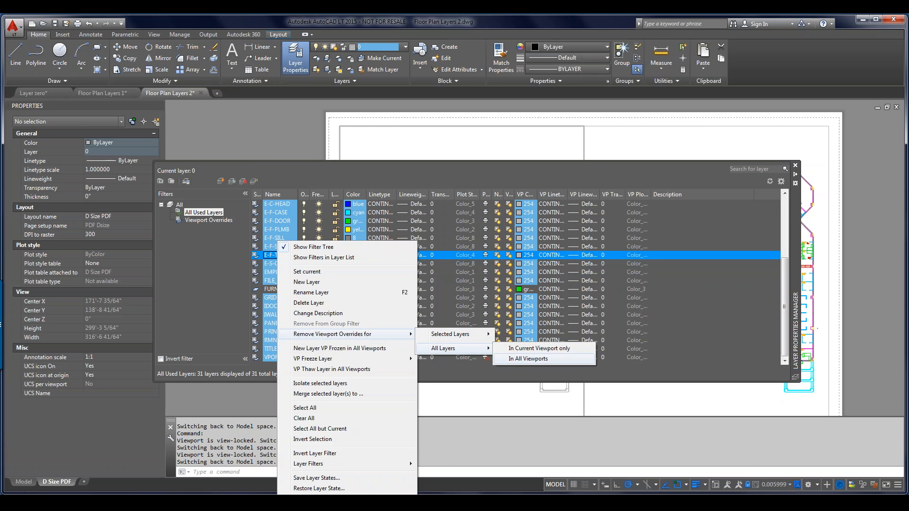
{"action": "left_click", "coordinate": [527, 359]}
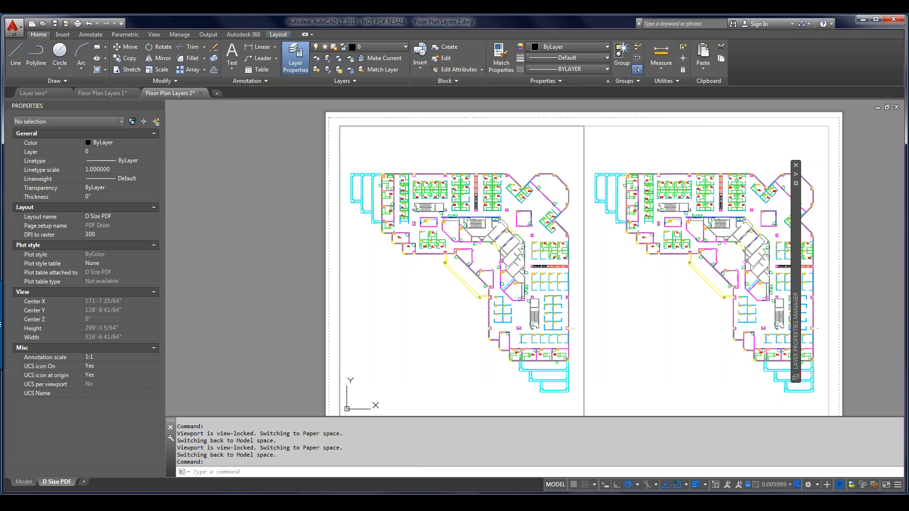
Step: In the Layer zero drawing, turn off auto-hide for the Layer Properties Manager and move the palette up to free drawing space
{"action": "left_click", "coordinate": [33, 93]}
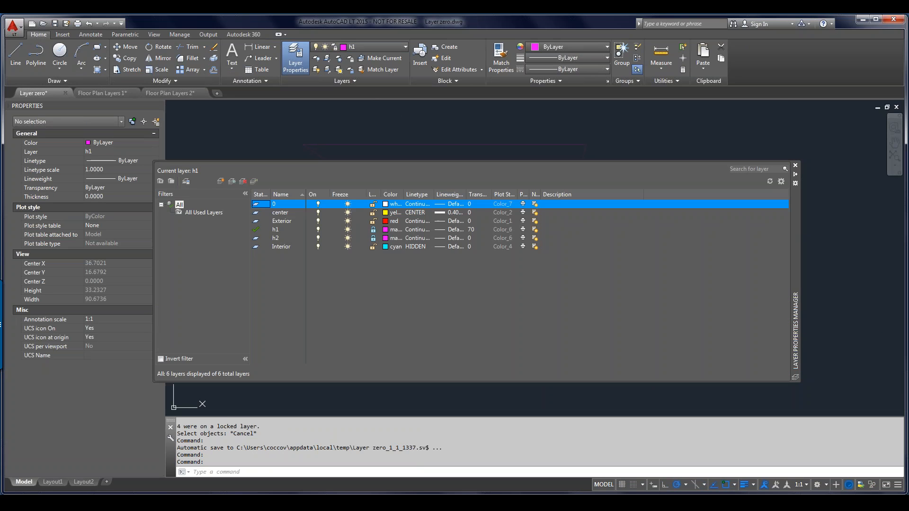
{"action": "right_click", "coordinate": [795, 239]}
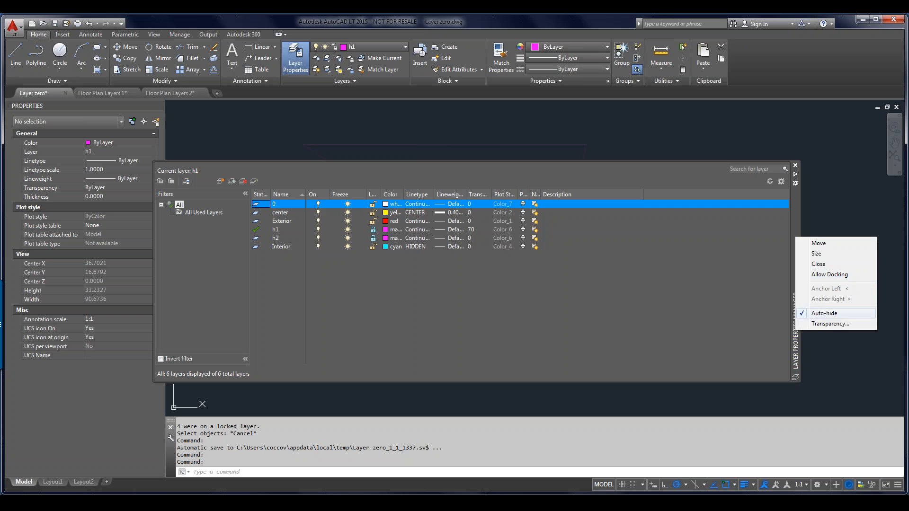
{"action": "left_click", "coordinate": [824, 313]}
{"action": "mouse_move", "coordinate": [795, 265]}
{"action": "left_mouse_down"}
{"action": "mouse_move", "coordinate": [826, 204]}
{"action": "mouse_move", "coordinate": [846, 195]}
{"action": "mouse_move", "coordinate": [846, 162]}
{"action": "left_mouse_up"}
Step: Place a horizontal linear dimension about 9.51 units long in the empty area beside the hatched rectangle
{"action": "middle_click_drag", "start_coordinate": [811, 359], "coordinate": [250, 325]}
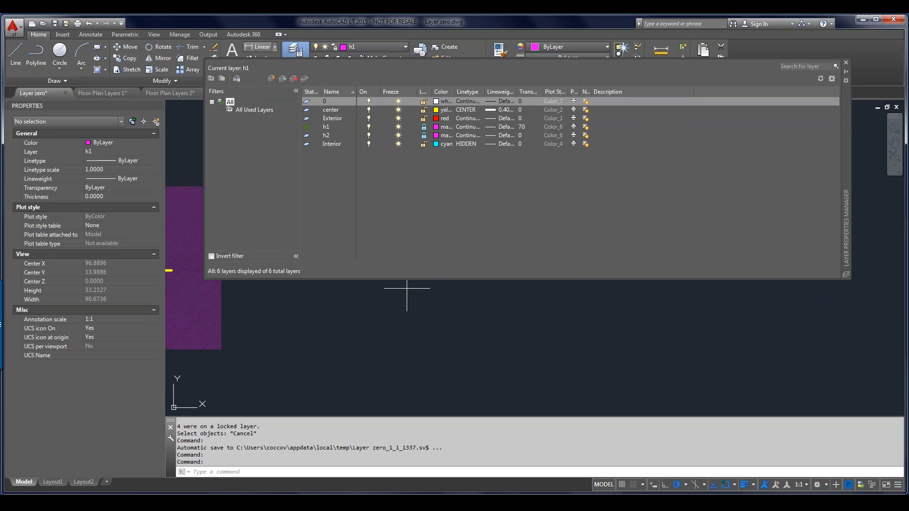
{"action": "left_click", "coordinate": [260, 47]}
{"action": "left_click", "coordinate": [351, 324]}
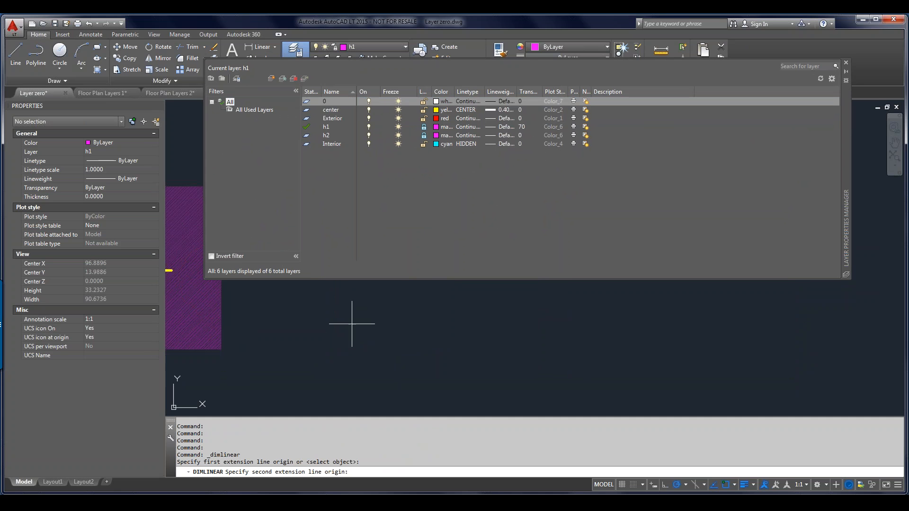
{"action": "left_click", "coordinate": [442, 323]}
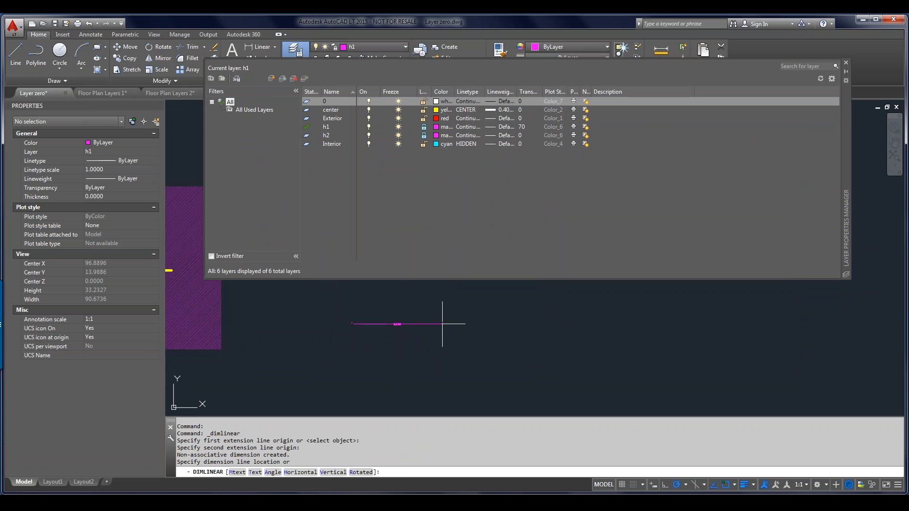
{"action": "left_click", "coordinate": [412, 298]}
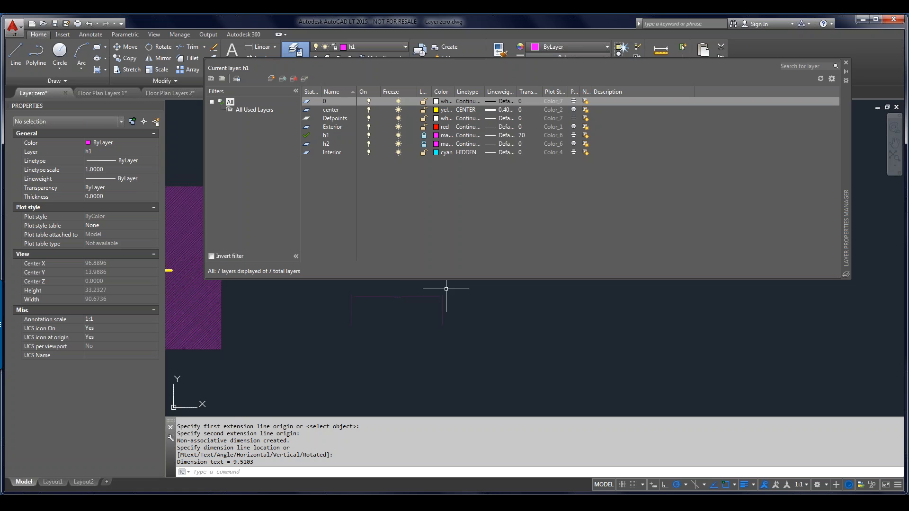
Step: Unlock layers h1 and h2 and select the new linear dimension
{"action": "left_click", "coordinate": [424, 136]}
{"action": "left_click", "coordinate": [424, 144]}
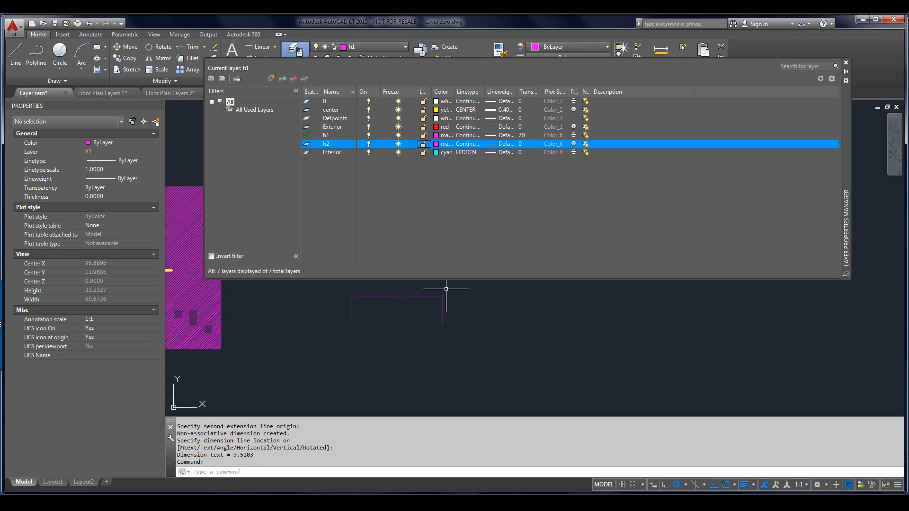
{"action": "left_click", "coordinate": [352, 305]}
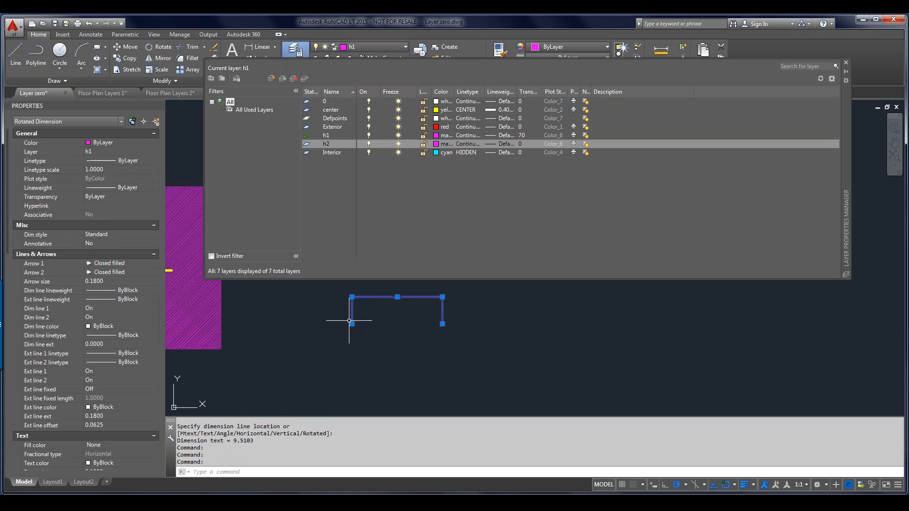
Step: Examine the dimension's extension lines and definition points up close, and clear the selection
{"action": "scroll", "coordinate": [358, 326], "scroll_direction": "up", "scroll_amount": 4}
{"action": "scroll", "coordinate": [356, 402], "scroll_direction": "up", "scroll_amount": 3}
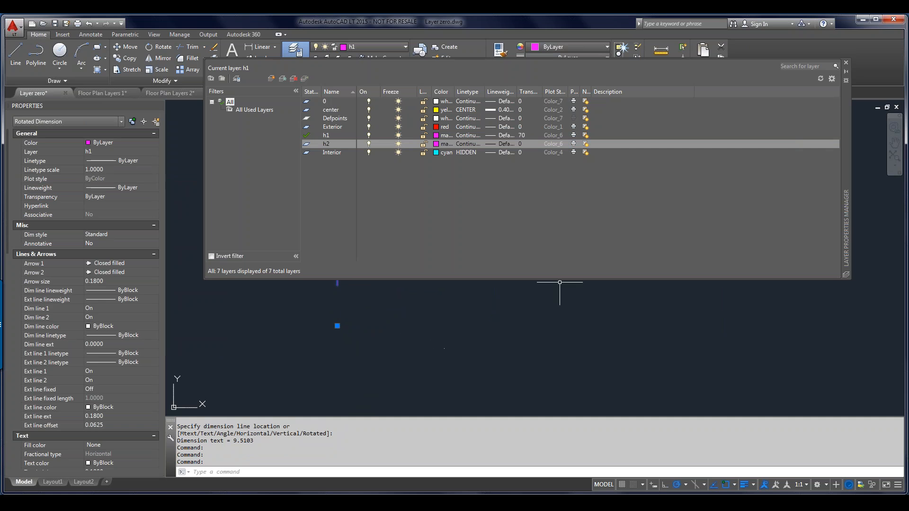
{"action": "scroll", "coordinate": [586, 339], "scroll_direction": "down", "scroll_amount": 2}
{"action": "scroll", "coordinate": [697, 312], "scroll_direction": "down", "scroll_amount": 2}
{"action": "middle_click_drag", "start_coordinate": [696, 312], "coordinate": [619, 389]}
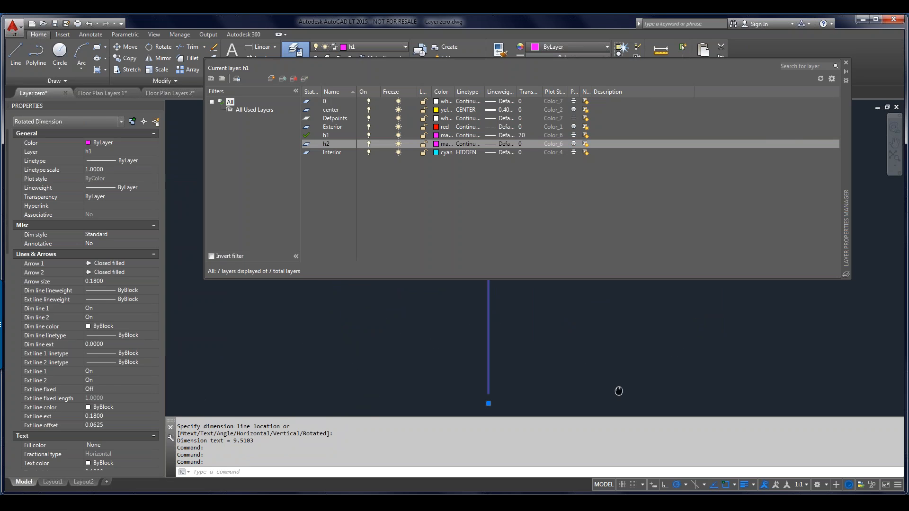
{"action": "scroll", "coordinate": [624, 360], "scroll_direction": "down", "scroll_amount": 2}
{"action": "middle_click_drag", "start_coordinate": [627, 339], "coordinate": [462, 355]}
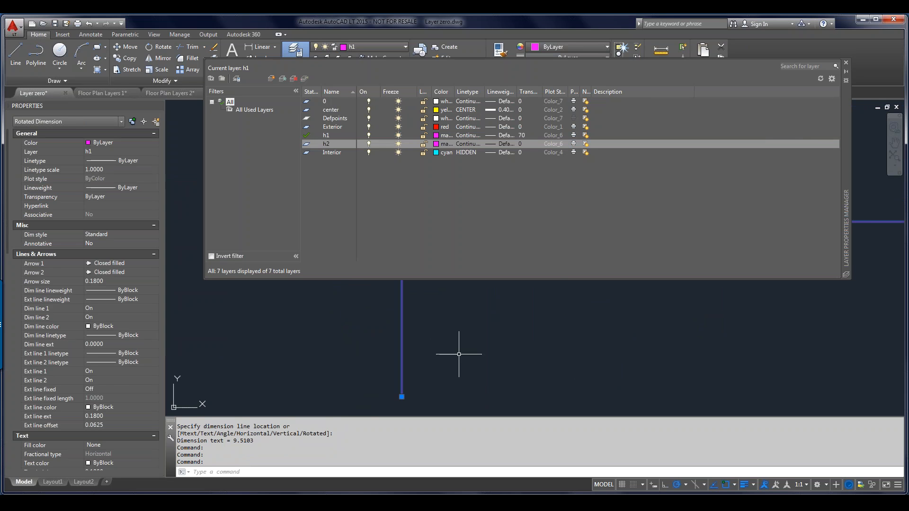
{"action": "key", "text": "Escape"}
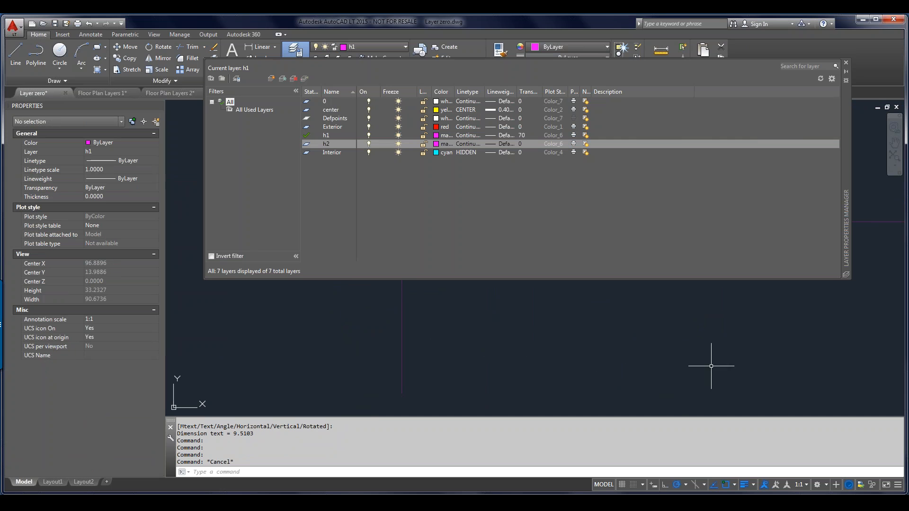
{"action": "scroll", "coordinate": [711, 354], "scroll_direction": "down", "scroll_amount": 2}
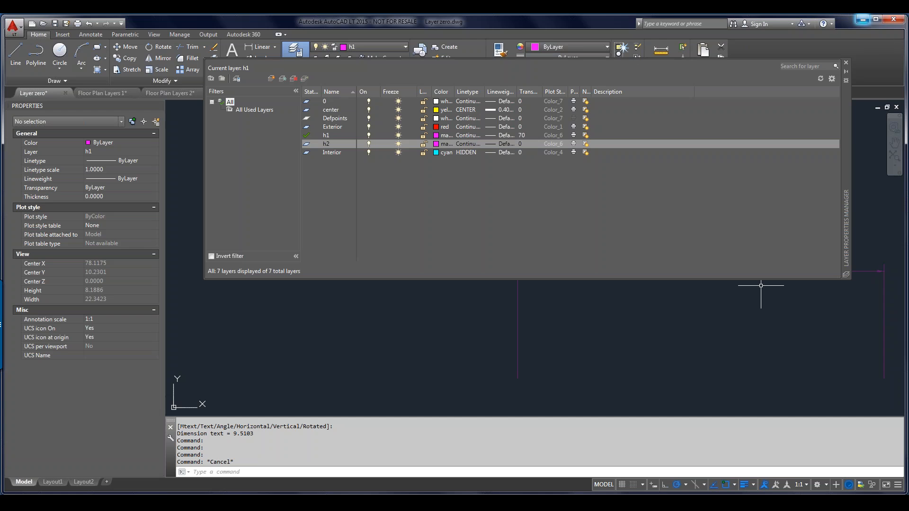
Step: Switch to the PowerPoint presentation and start the slide show from the Additional Resources slide
{"action": "left_click", "coordinate": [862, 19]}
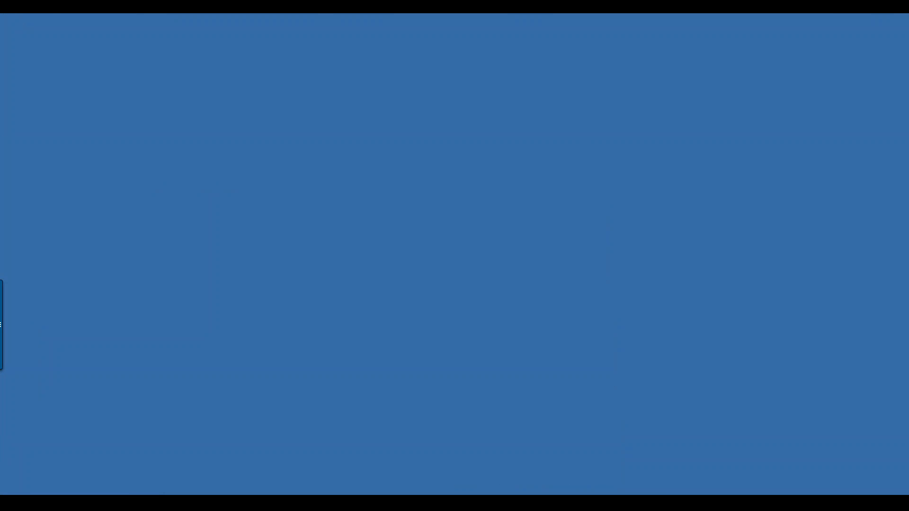
{"action": "key", "text": "alt+Tab"}
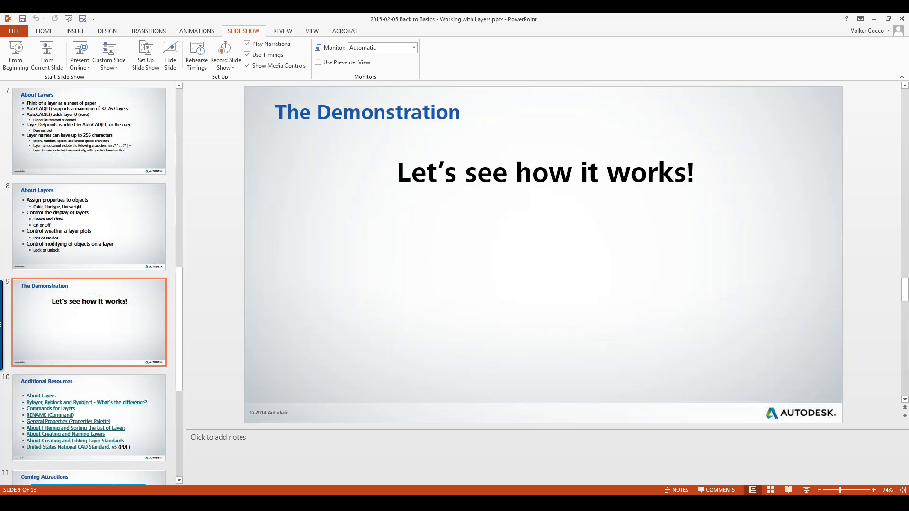
{"action": "key", "text": "Down"}
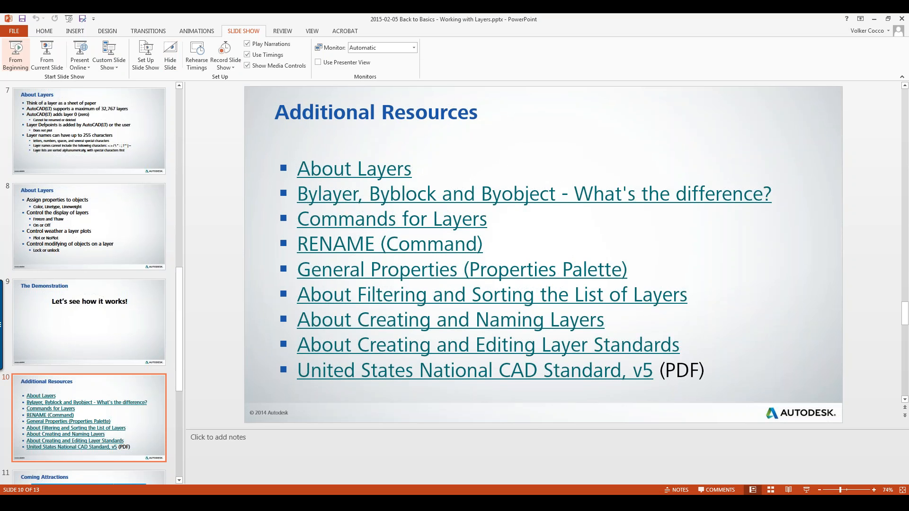
{"action": "left_click", "coordinate": [46, 54]}
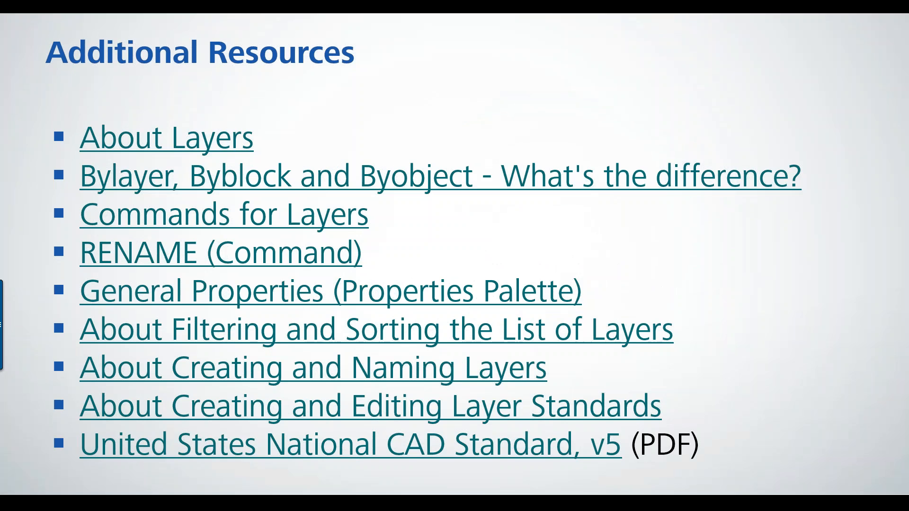
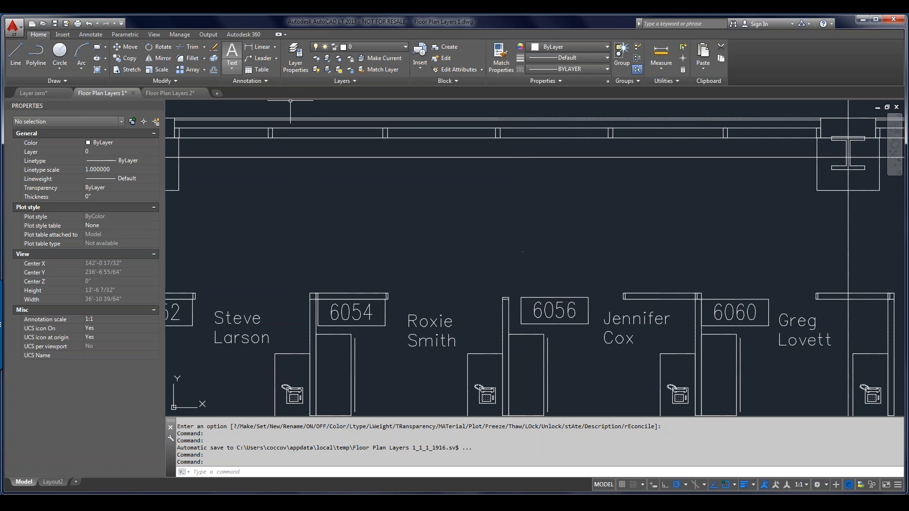
Step: Open the Layer Properties Manager in the Floor Plan Layers 1 drawing, allow docking and anchor it right
{"action": "left_click", "coordinate": [295, 51]}
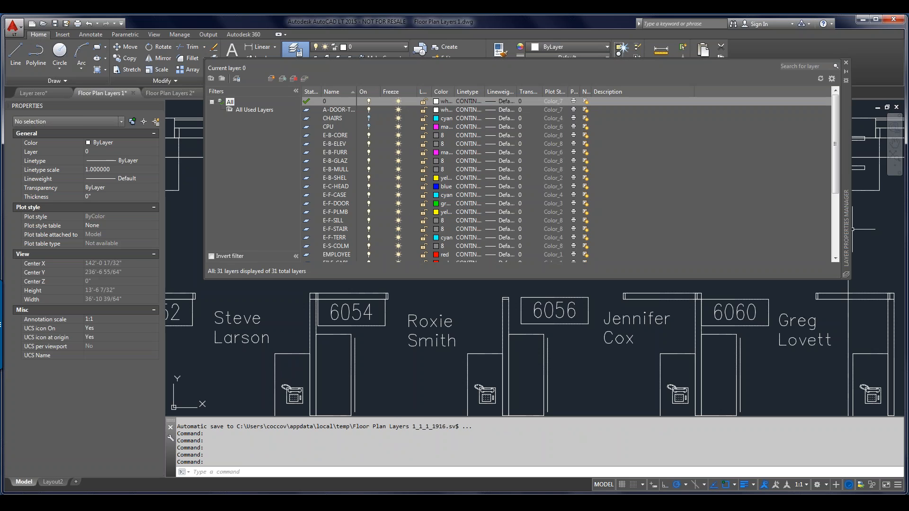
{"action": "right_click", "coordinate": [851, 229]}
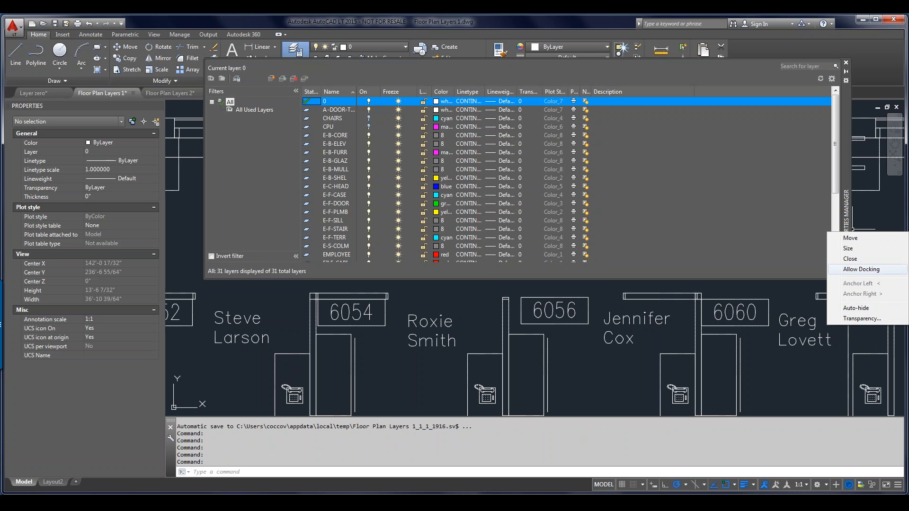
{"action": "left_click", "coordinate": [861, 269]}
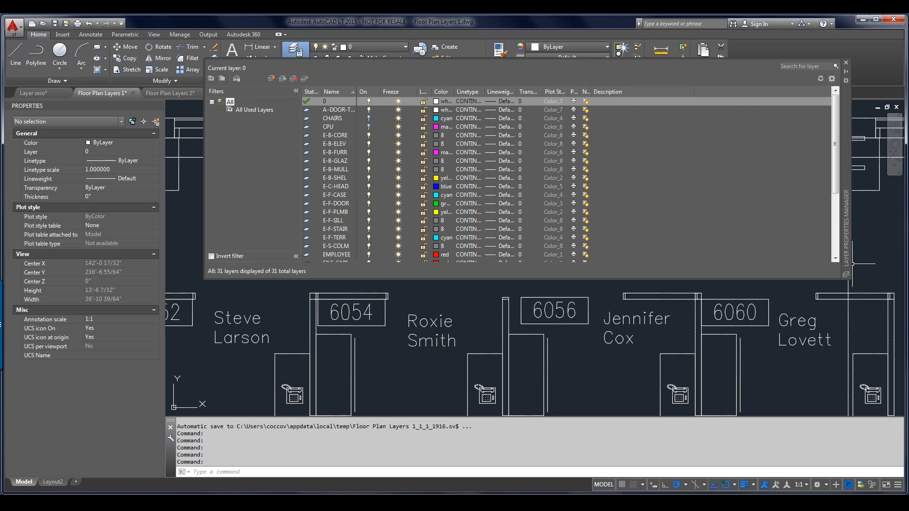
{"action": "right_click", "coordinate": [846, 239]}
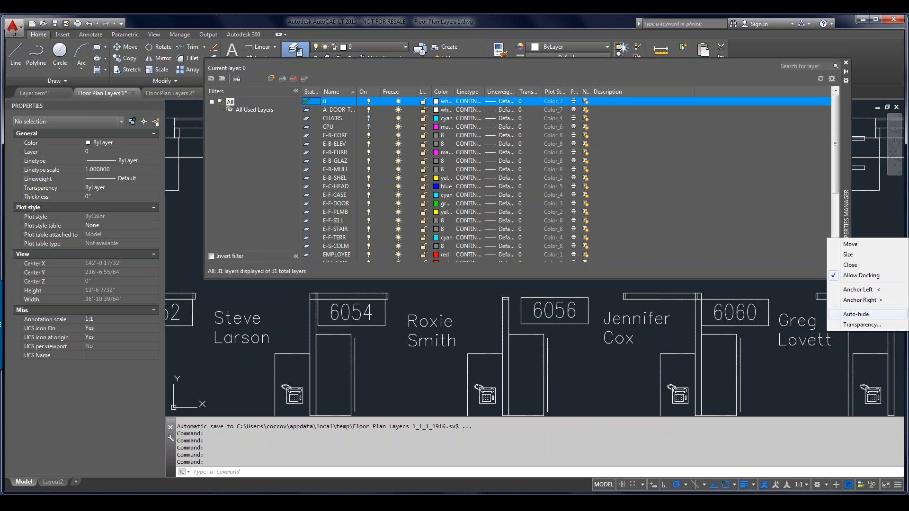
{"action": "left_click", "coordinate": [859, 300]}
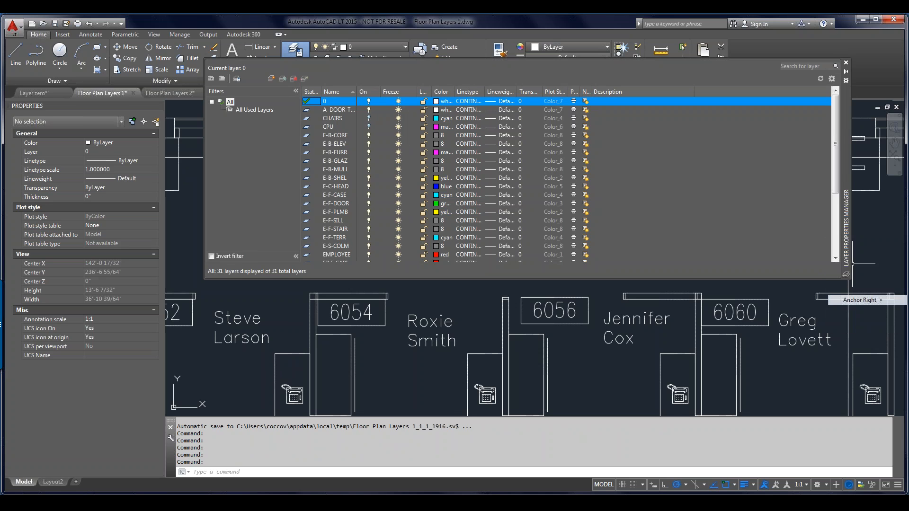
Step: Select the long horizontal line above the cubicles with a crossing window
{"action": "mouse_move", "coordinate": [898, 289]}
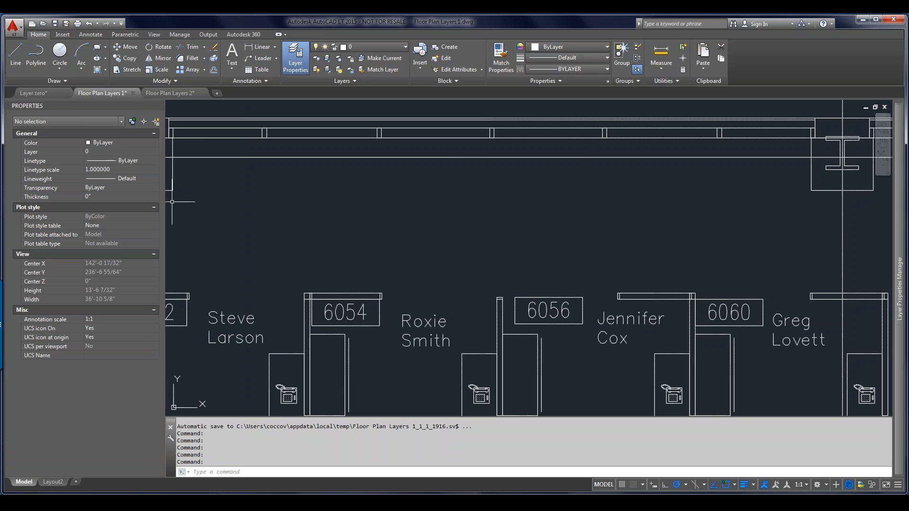
{"action": "left_click", "coordinate": [453, 161]}
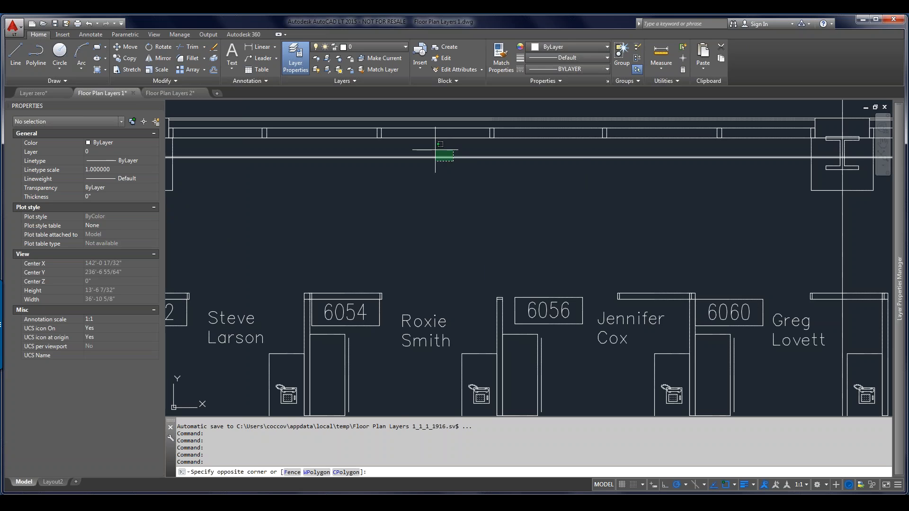
{"action": "left_click", "coordinate": [414, 145]}
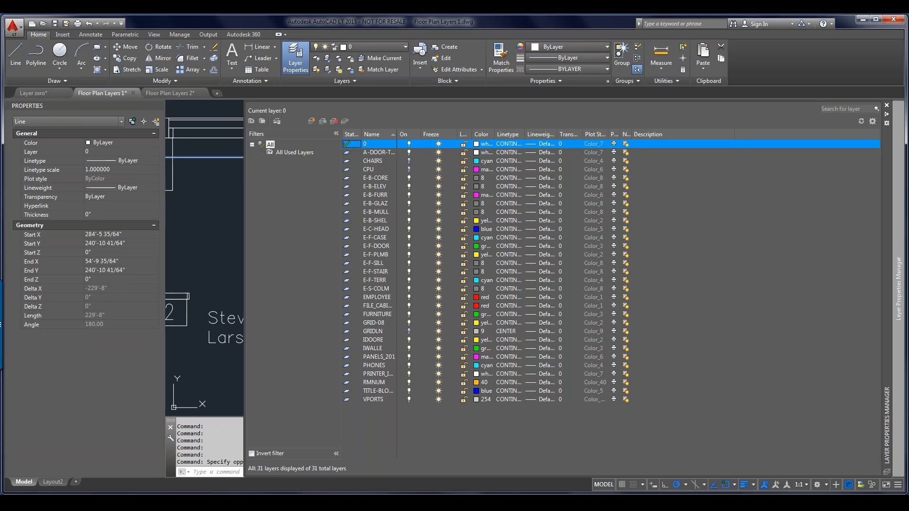
Step: Disallow docking for the anchored Layer Properties Manager and turn off its auto-hide so it floats fully open
{"action": "right_click", "coordinate": [898, 314]}
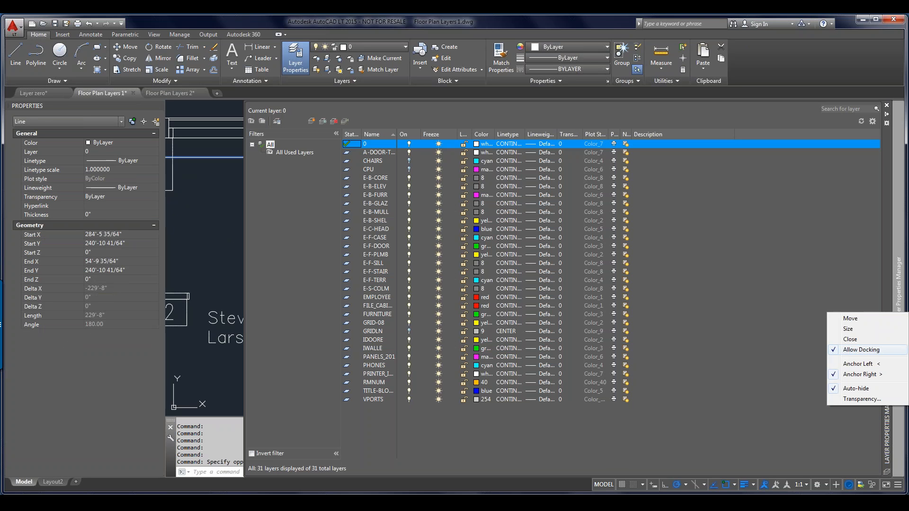
{"action": "left_click", "coordinate": [862, 349]}
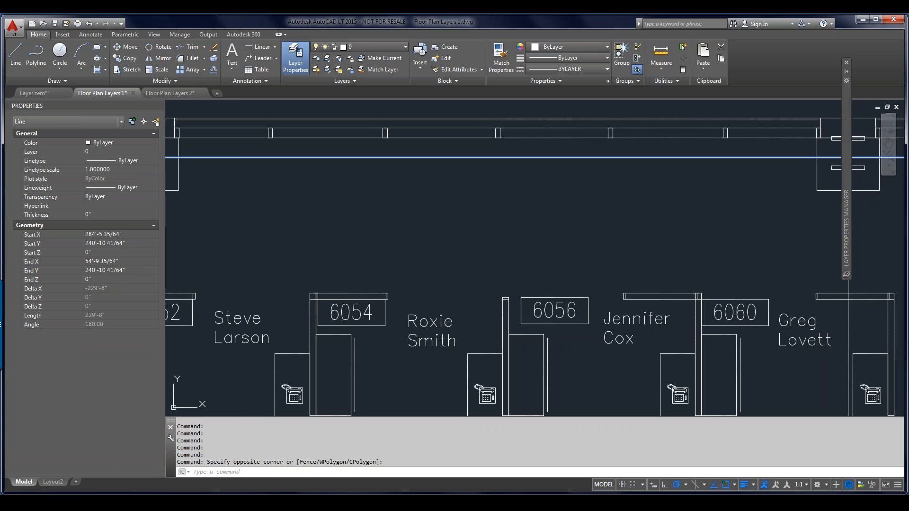
{"action": "mouse_move", "coordinate": [847, 246]}
{"action": "right_click", "coordinate": [845, 208]}
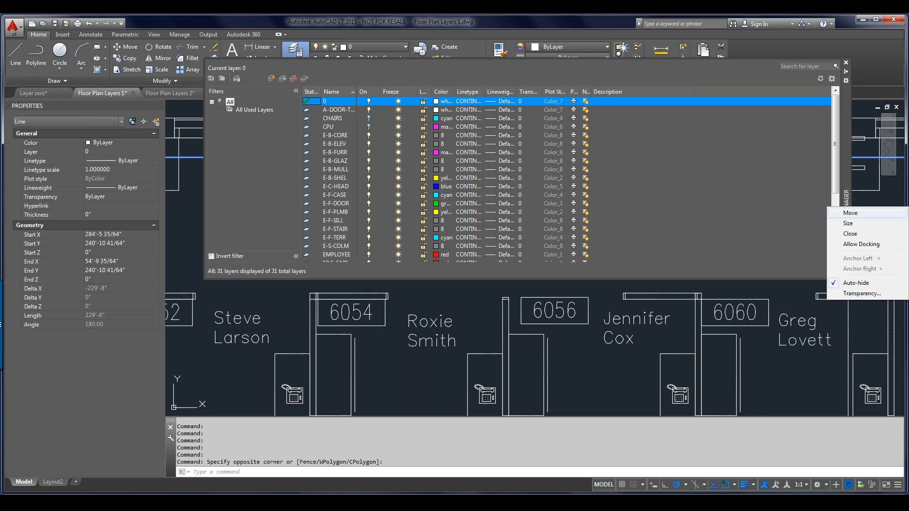
{"action": "left_click", "coordinate": [856, 283]}
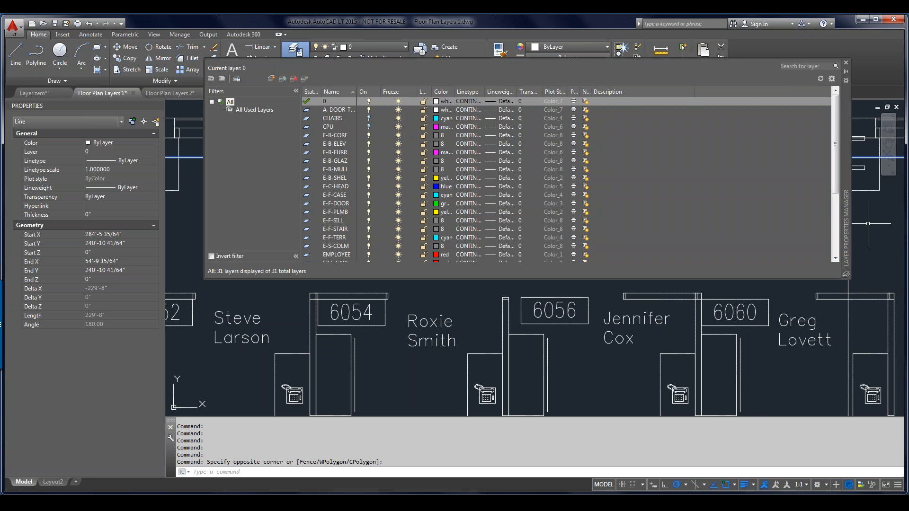
{"action": "right_click", "coordinate": [847, 232]}
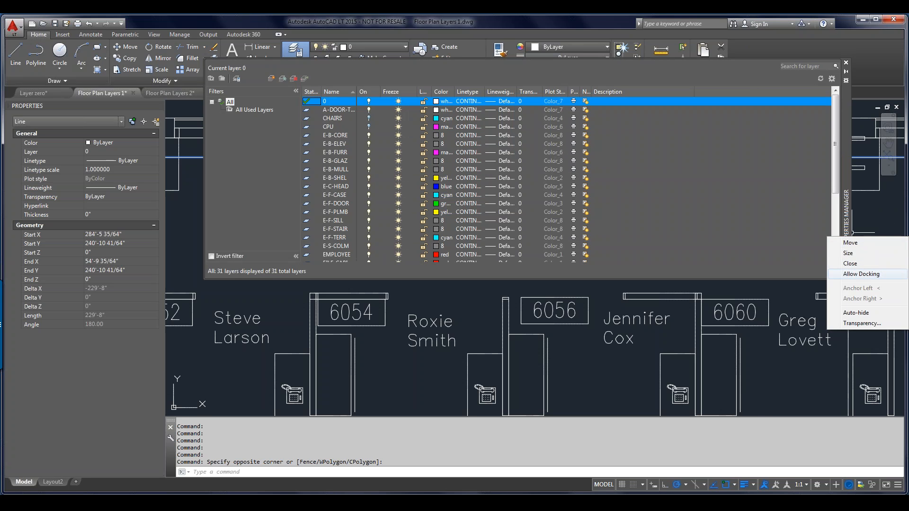
{"action": "left_click", "coordinate": [852, 232]}
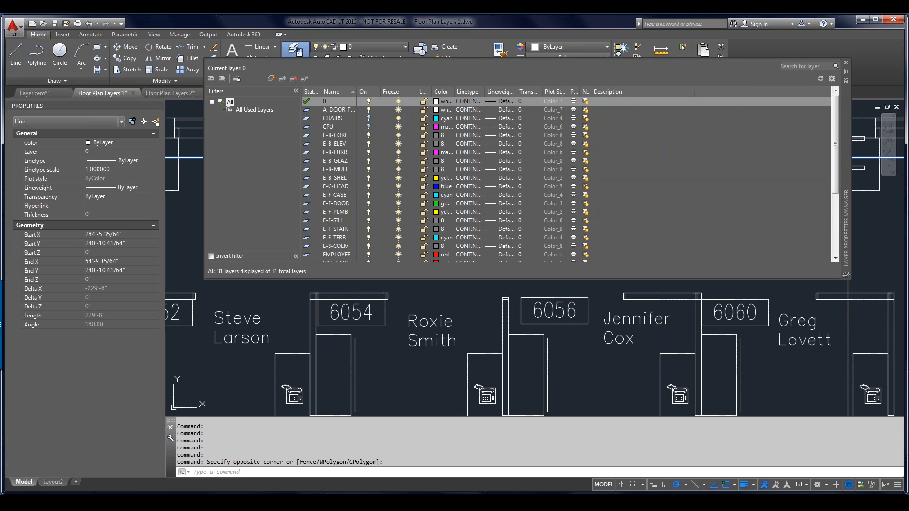